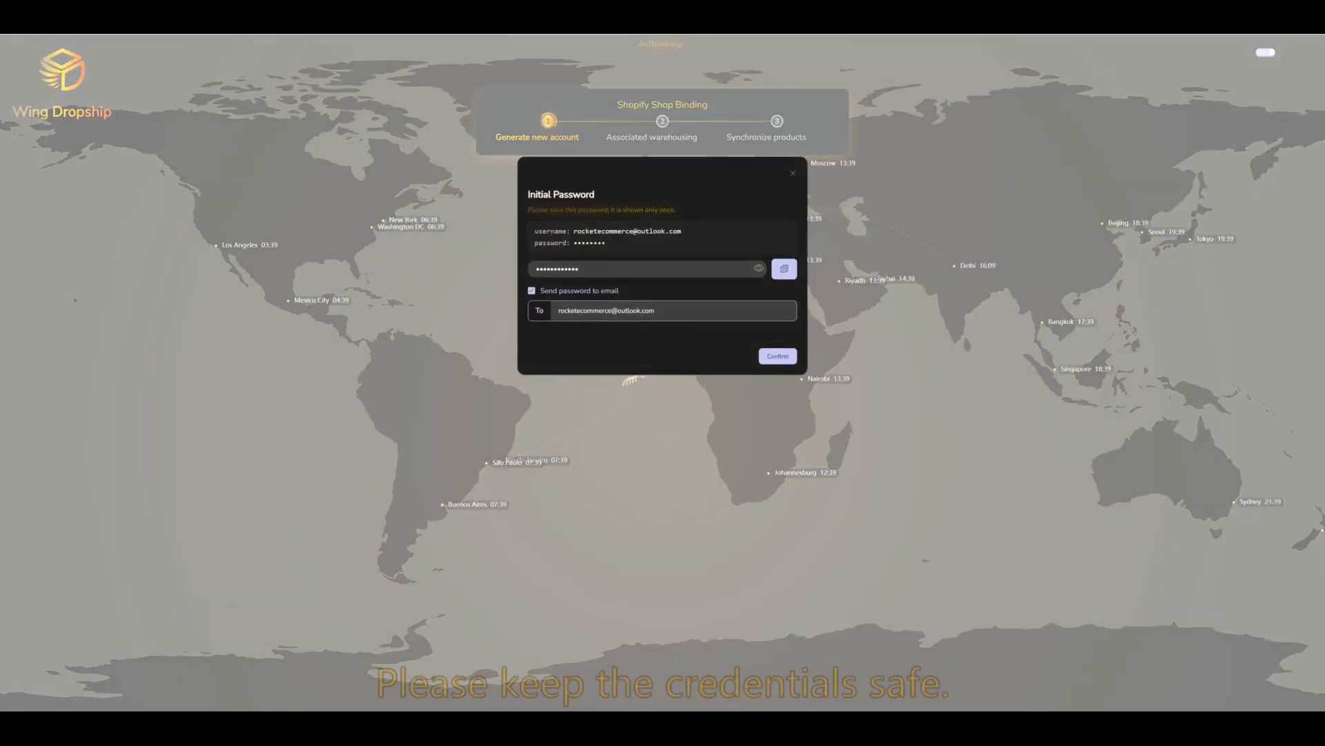
Step: Replace the To address with the new recipient's email and confirm emailing the initial password
{"action": "key", "text": "ctrl+a"}
{"action": "key", "text": "BackSpace"}
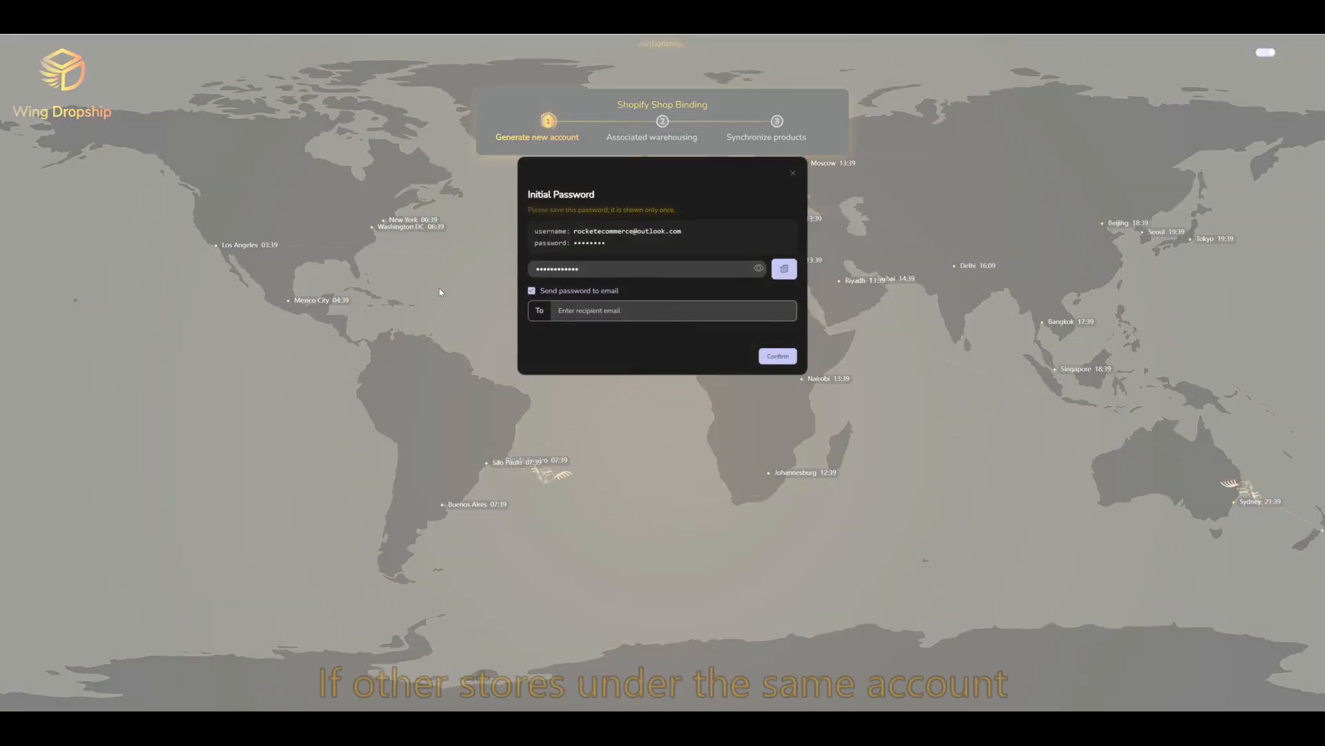
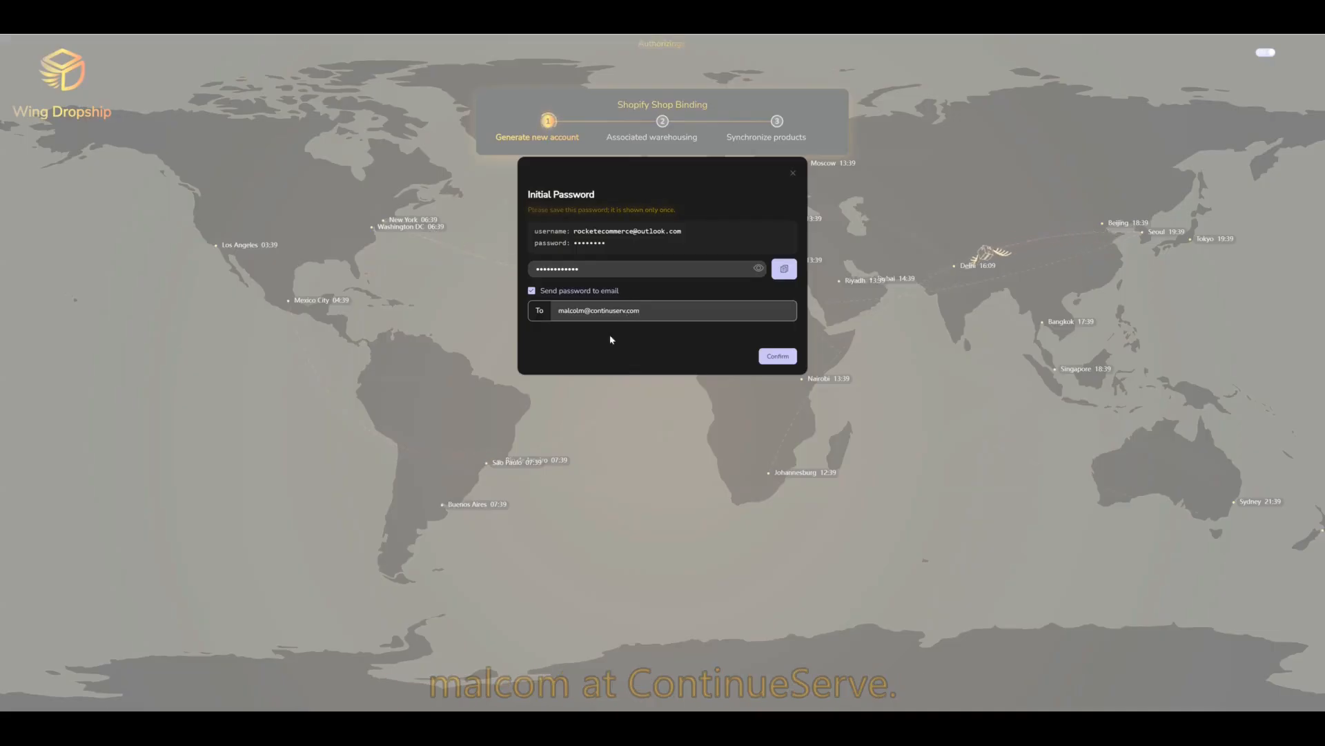
{"action": "left_click_drag", "start_coordinate": [669, 311], "coordinate": [500, 306]}
{"action": "left_click", "coordinate": [693, 341]}
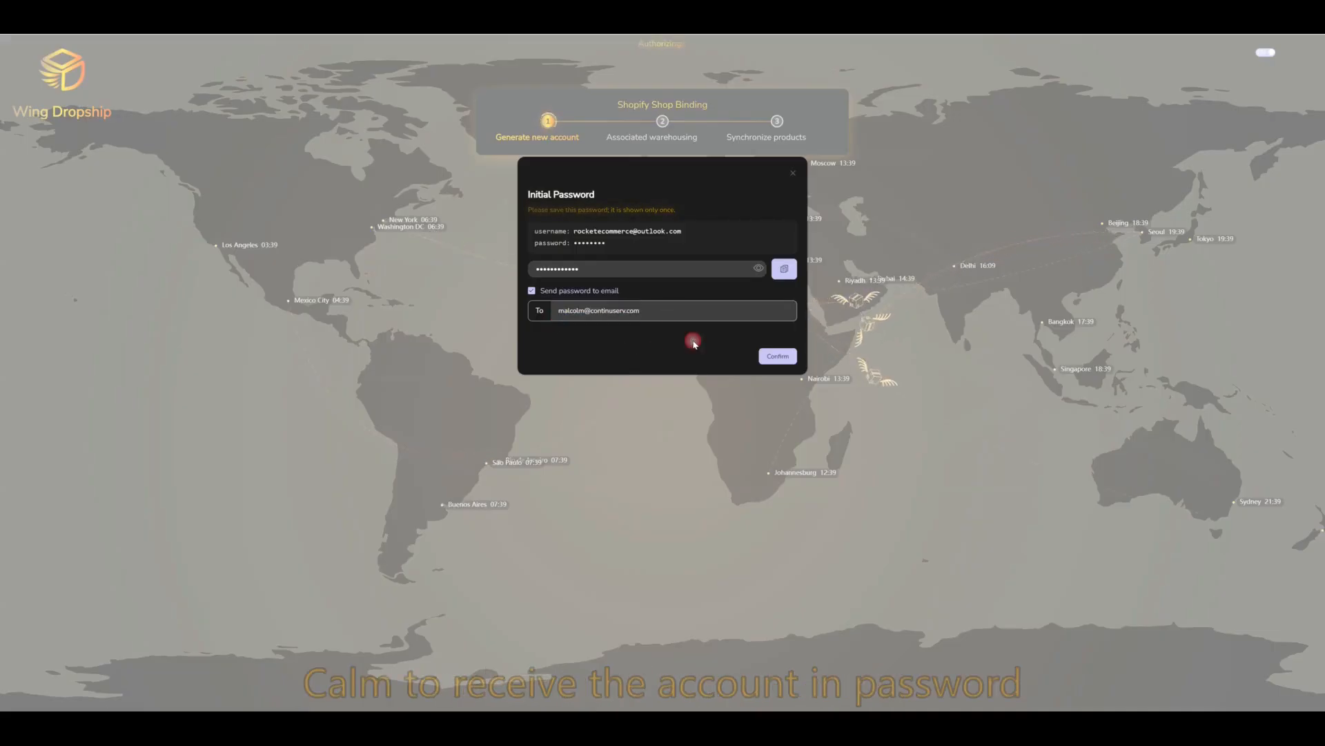
{"action": "left_click", "coordinate": [777, 359]}
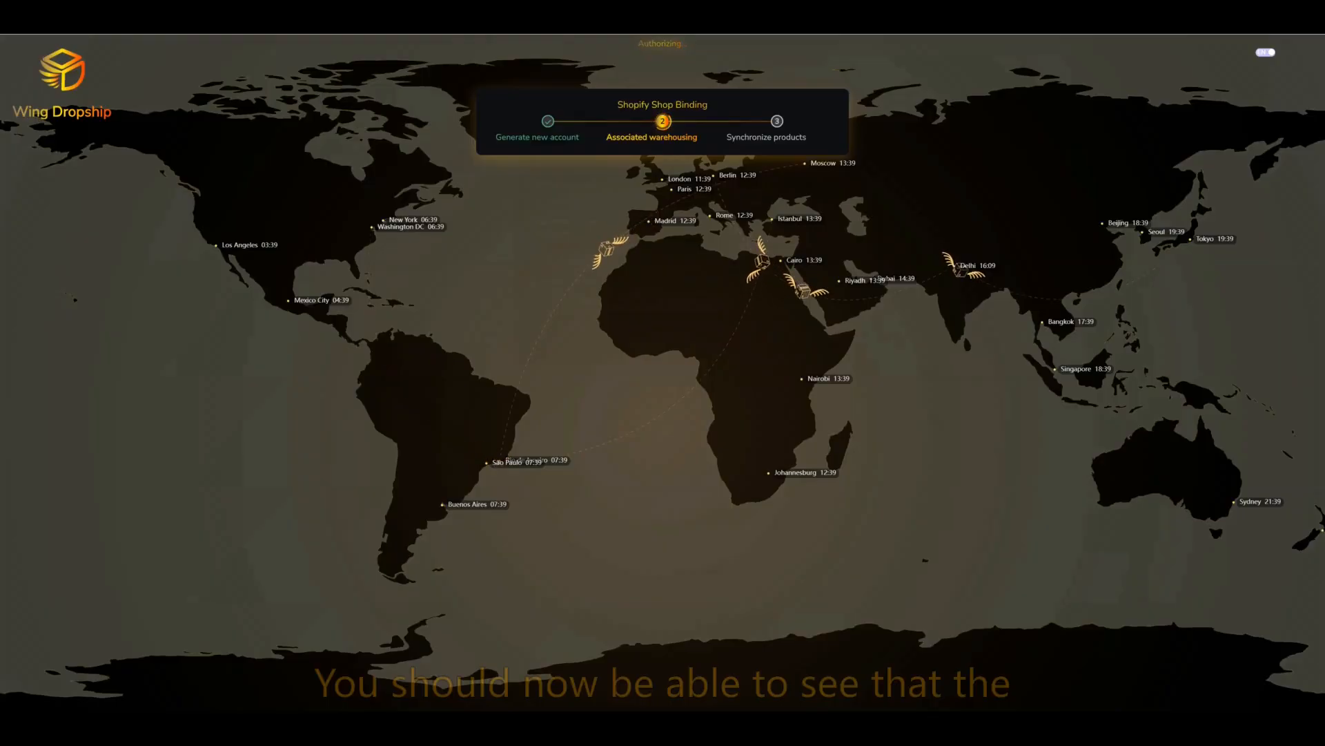
Step: Open the 'Wing Dropship Account Credentials' mail in WeCom Mail and copy the initial password
{"action": "mouse_move", "coordinate": [757, 728]}
{"action": "left_click", "coordinate": [757, 680]}
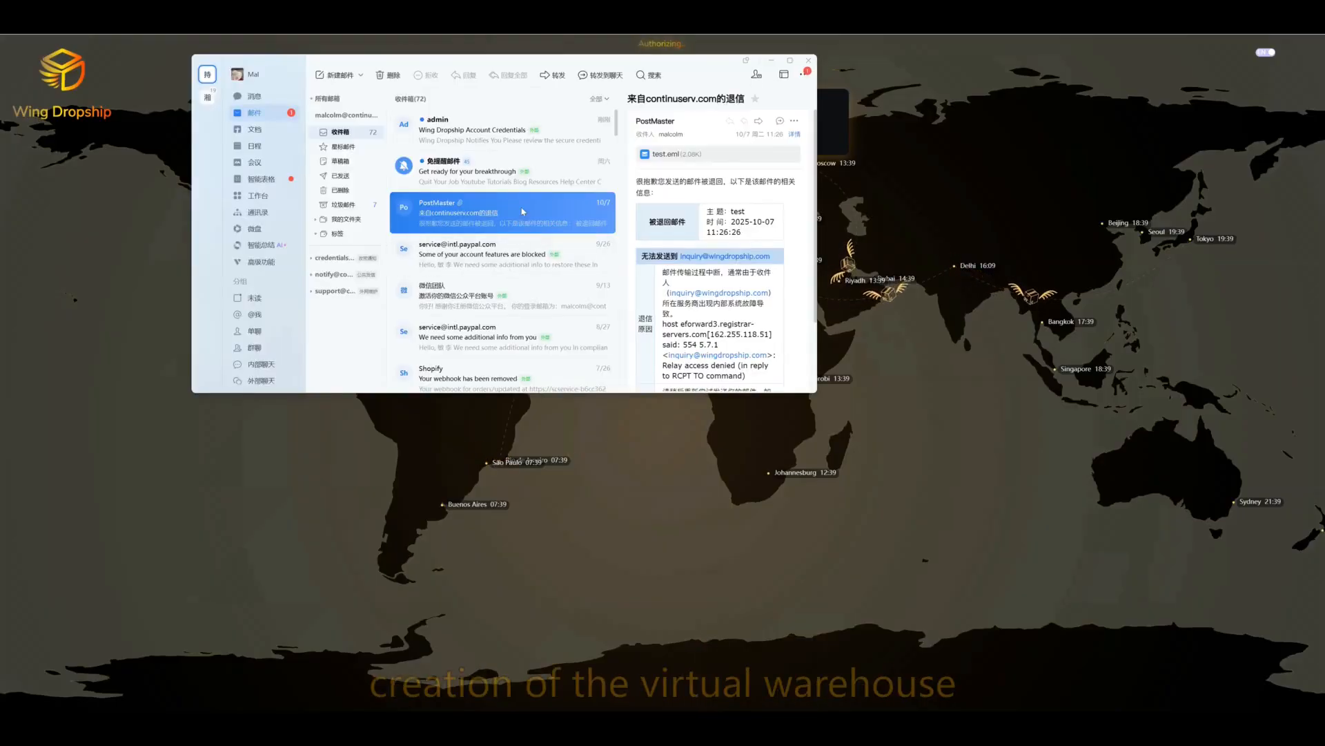
{"action": "left_click", "coordinate": [542, 130]}
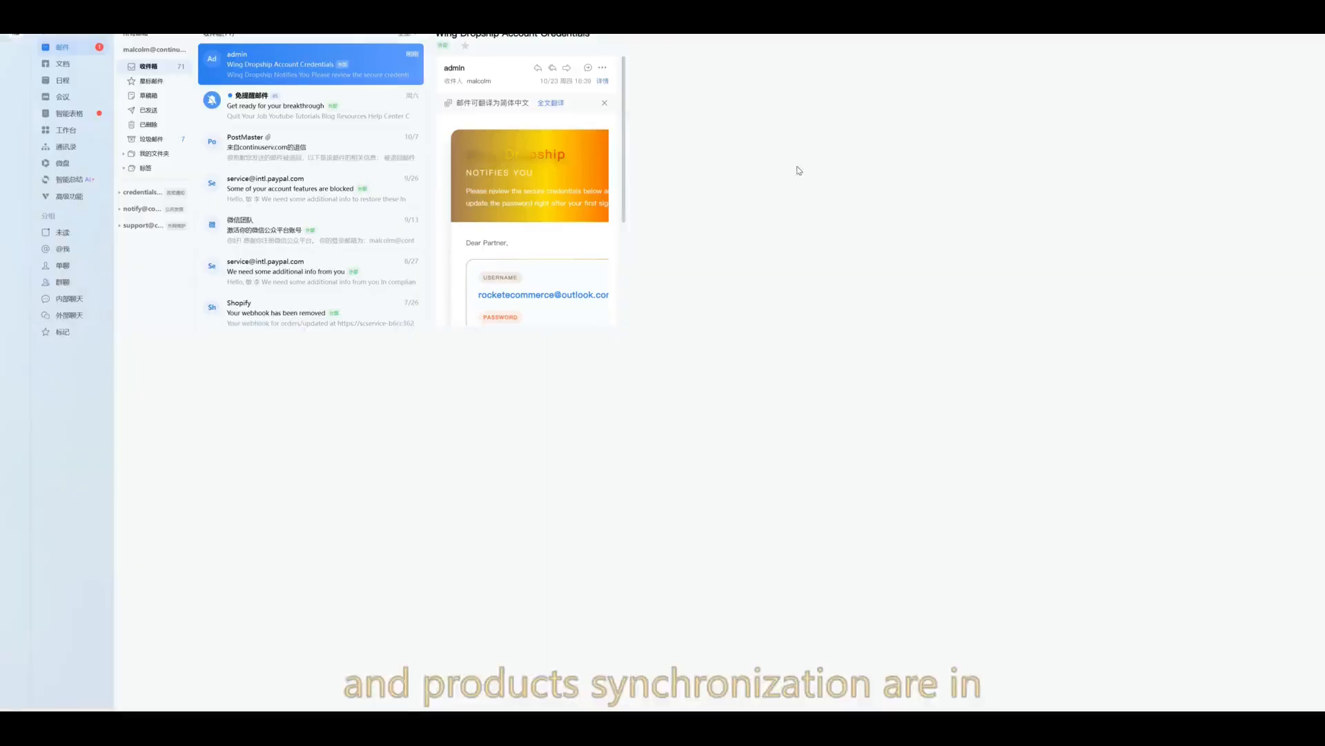
{"action": "triple_click", "coordinate": [740, 375]}
{"action": "right_click", "coordinate": [801, 379]}
{"action": "left_click", "coordinate": [823, 392]}
{"action": "left_click", "coordinate": [867, 323]}
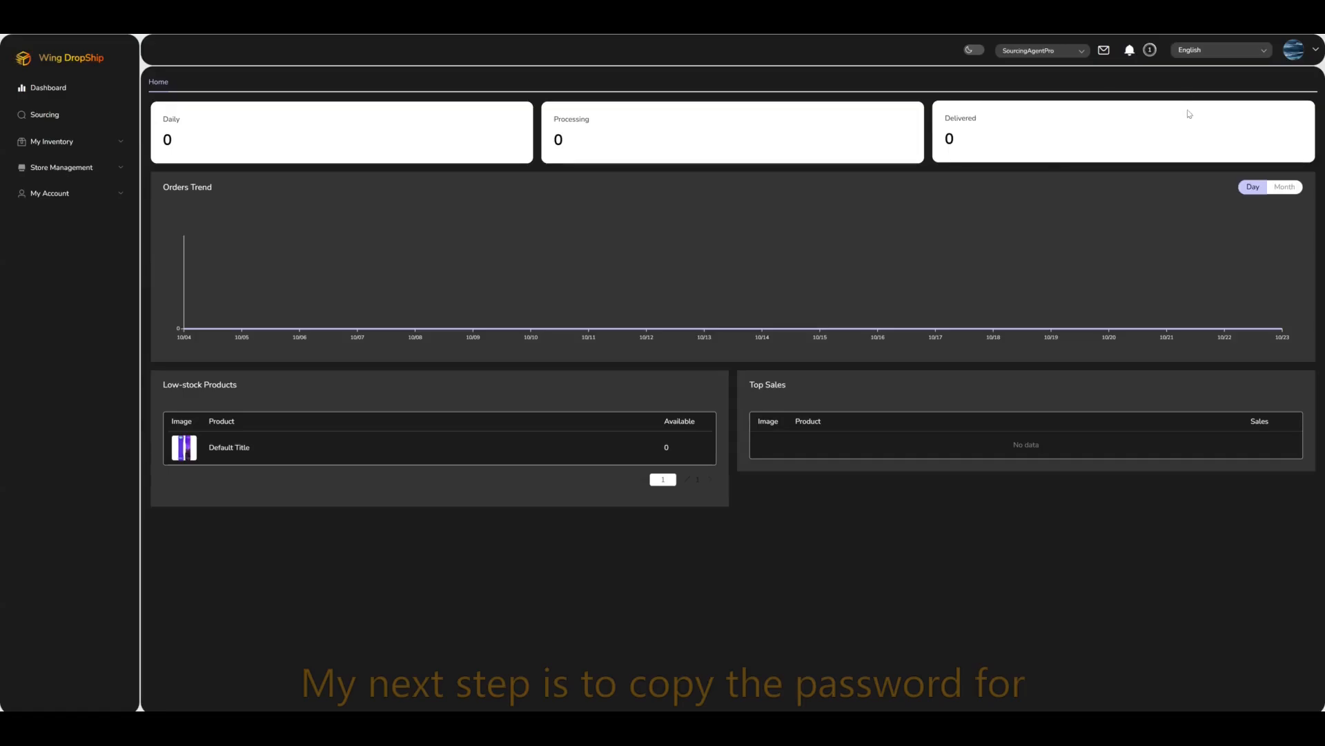
Step: Log out, sign back in with the pasted emailed password, and update Chrome's saved password
{"action": "left_click", "coordinate": [1296, 58]}
{"action": "left_click", "coordinate": [1290, 107]}
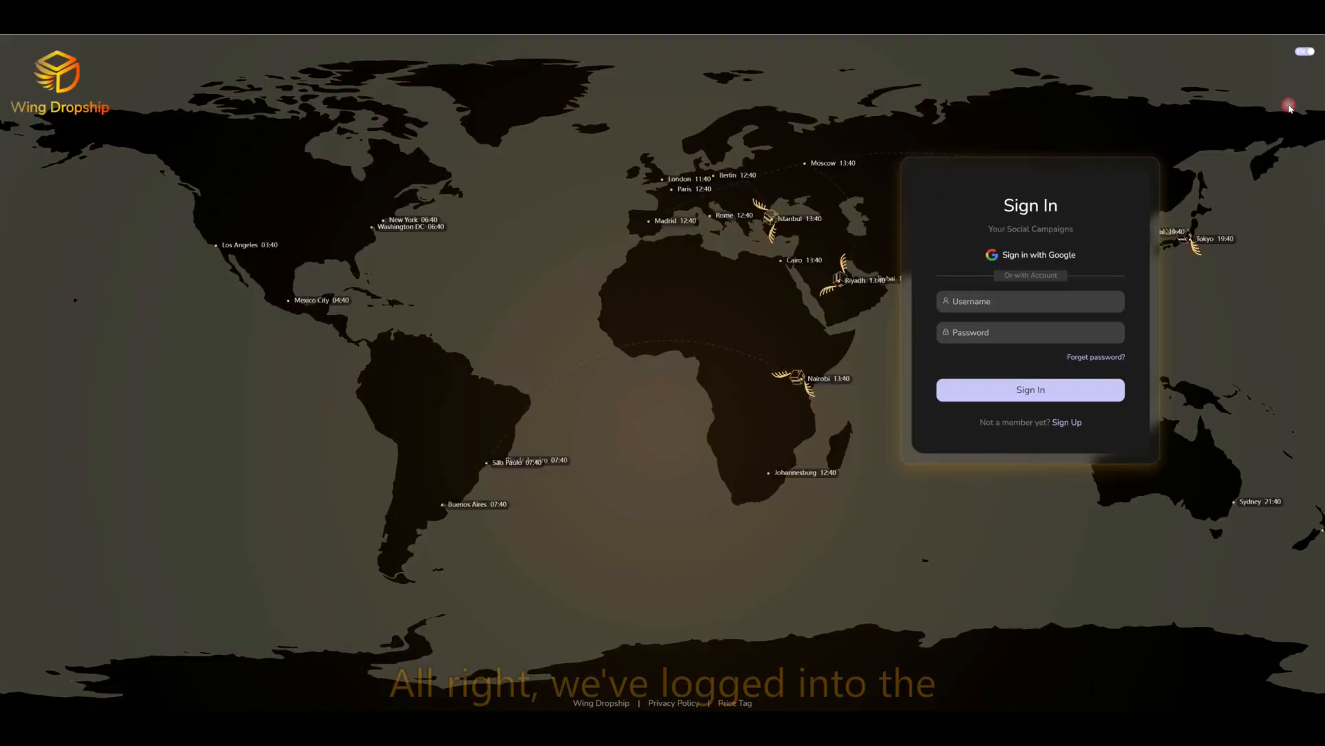
{"action": "left_click_drag", "start_coordinate": [1023, 334], "coordinate": [841, 305]}
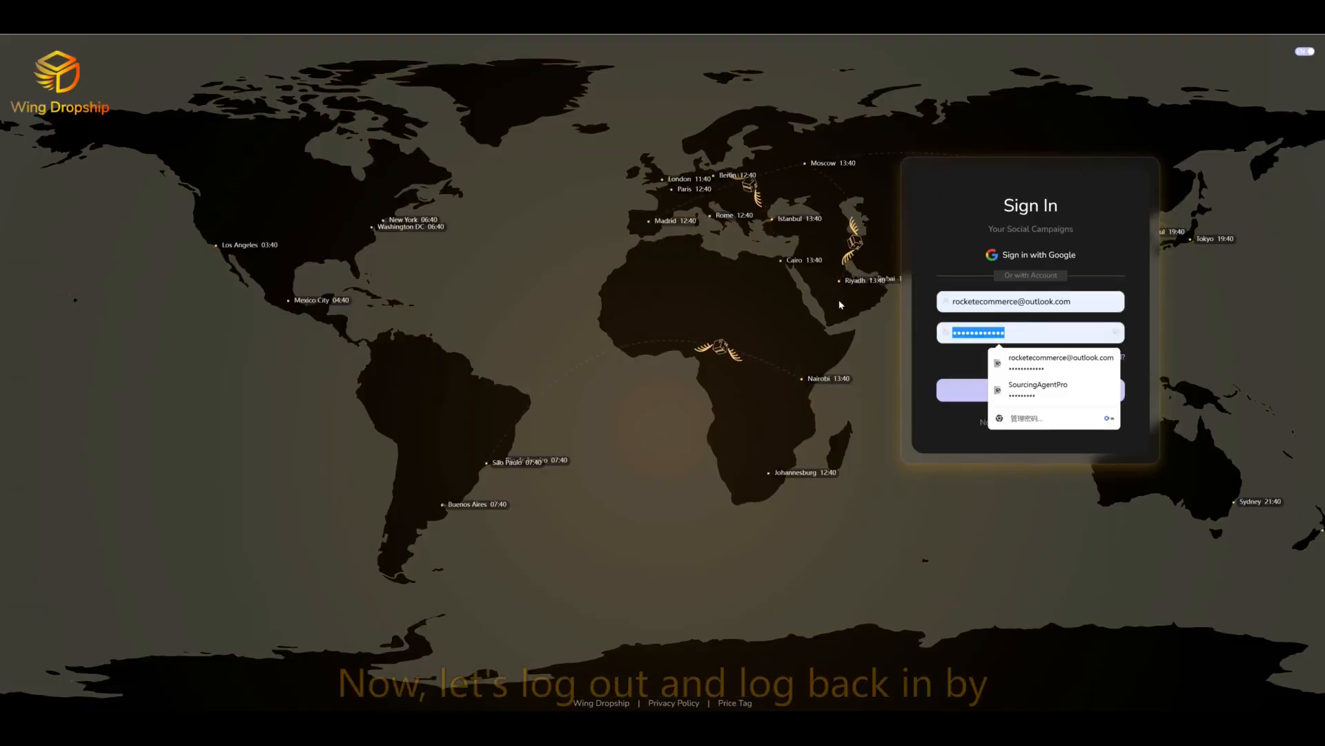
{"action": "key", "text": "ctrl+v"}
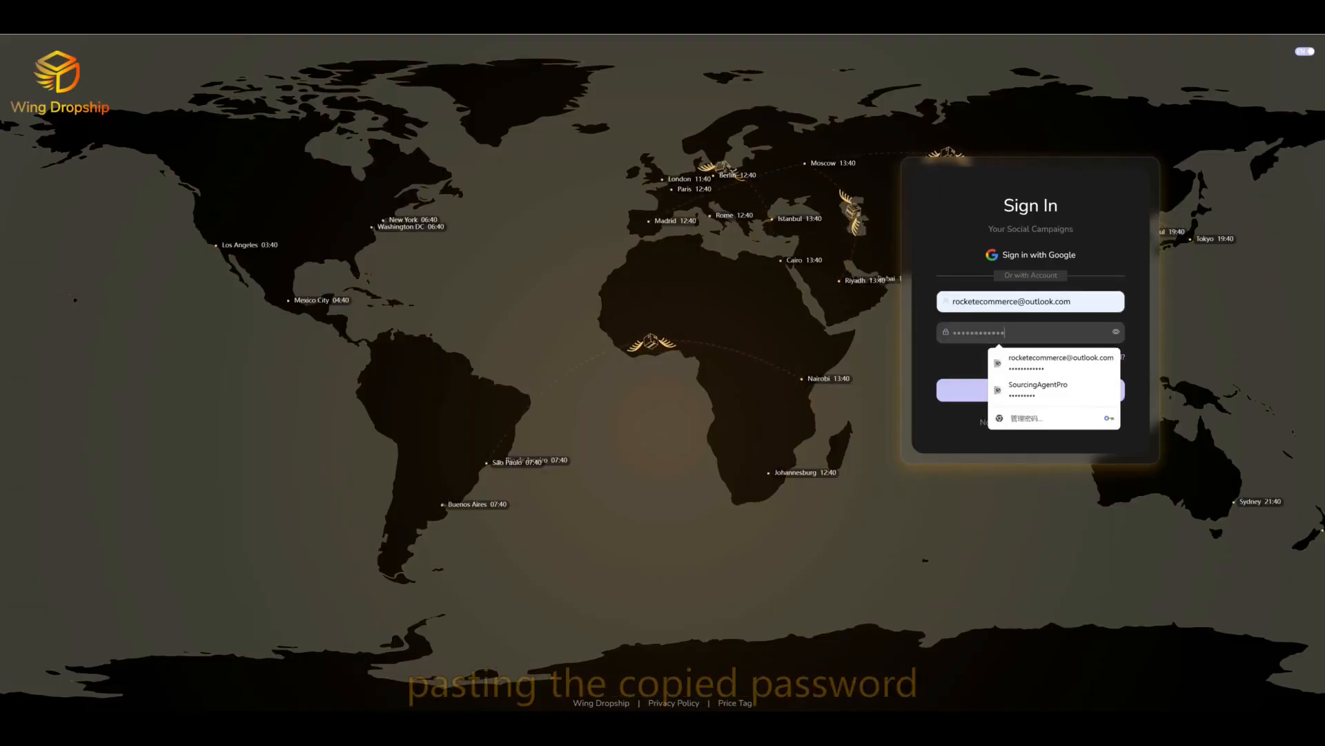
{"action": "left_click", "coordinate": [1116, 332]}
{"action": "left_click", "coordinate": [1035, 334]}
{"action": "key", "text": "Return"}
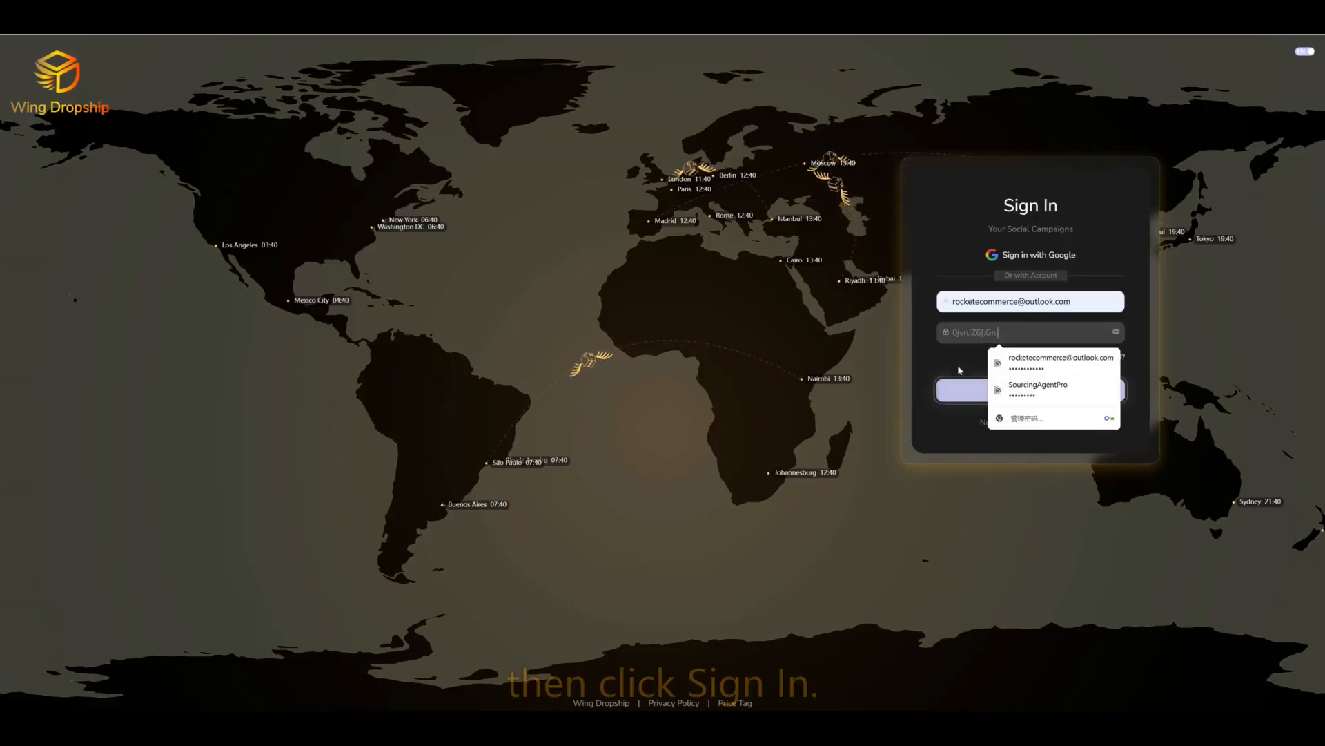
{"action": "left_click", "coordinate": [963, 390]}
{"action": "left_click", "coordinate": [1096, 182]}
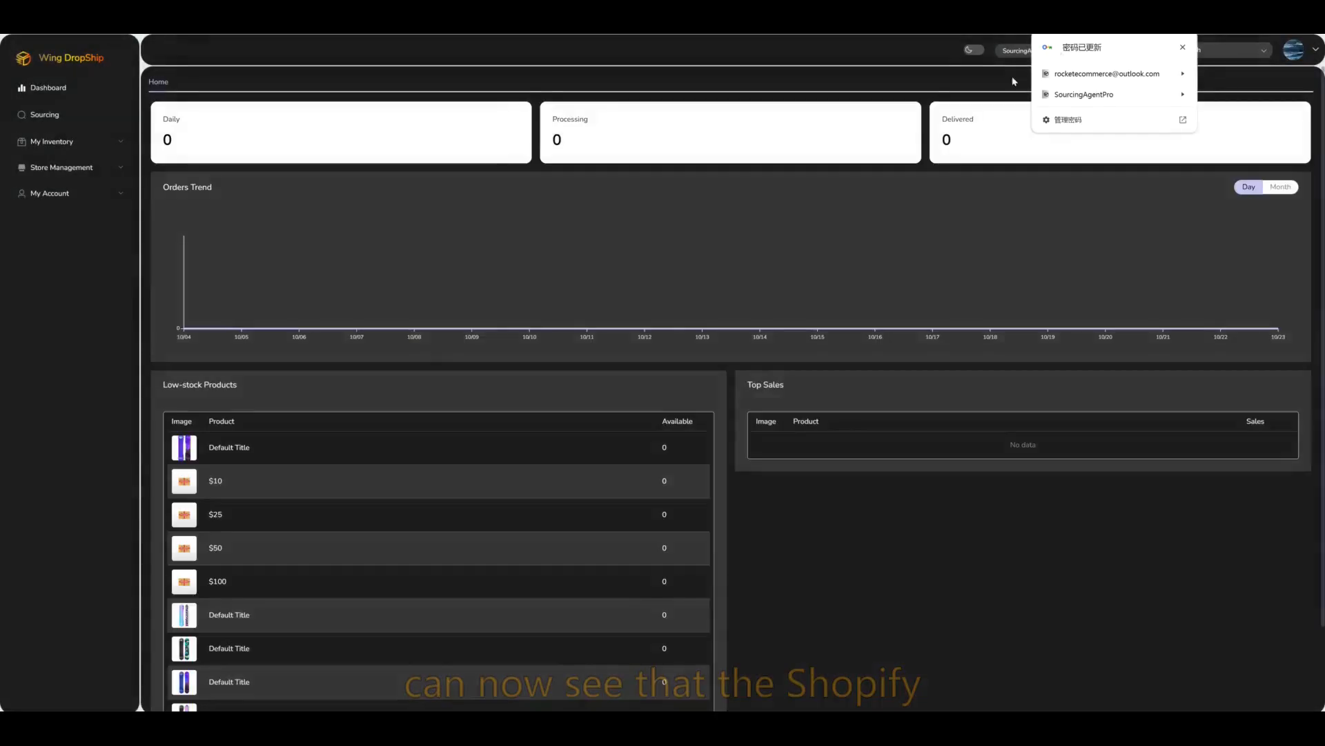
Step: Confirm in Tasks that Sync Products finished, then go to My Inventory > Product Management > Product
{"action": "left_click", "coordinate": [1183, 47]}
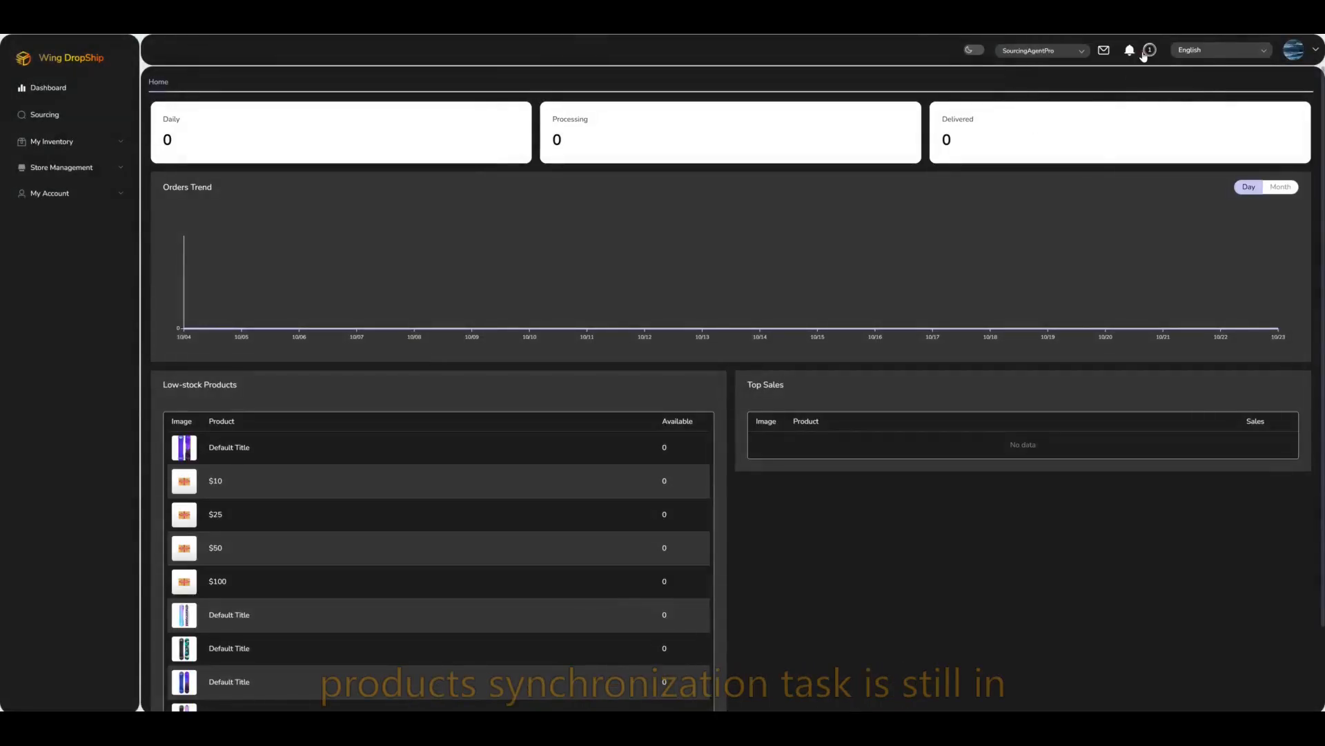
{"action": "left_click", "coordinate": [1146, 52]}
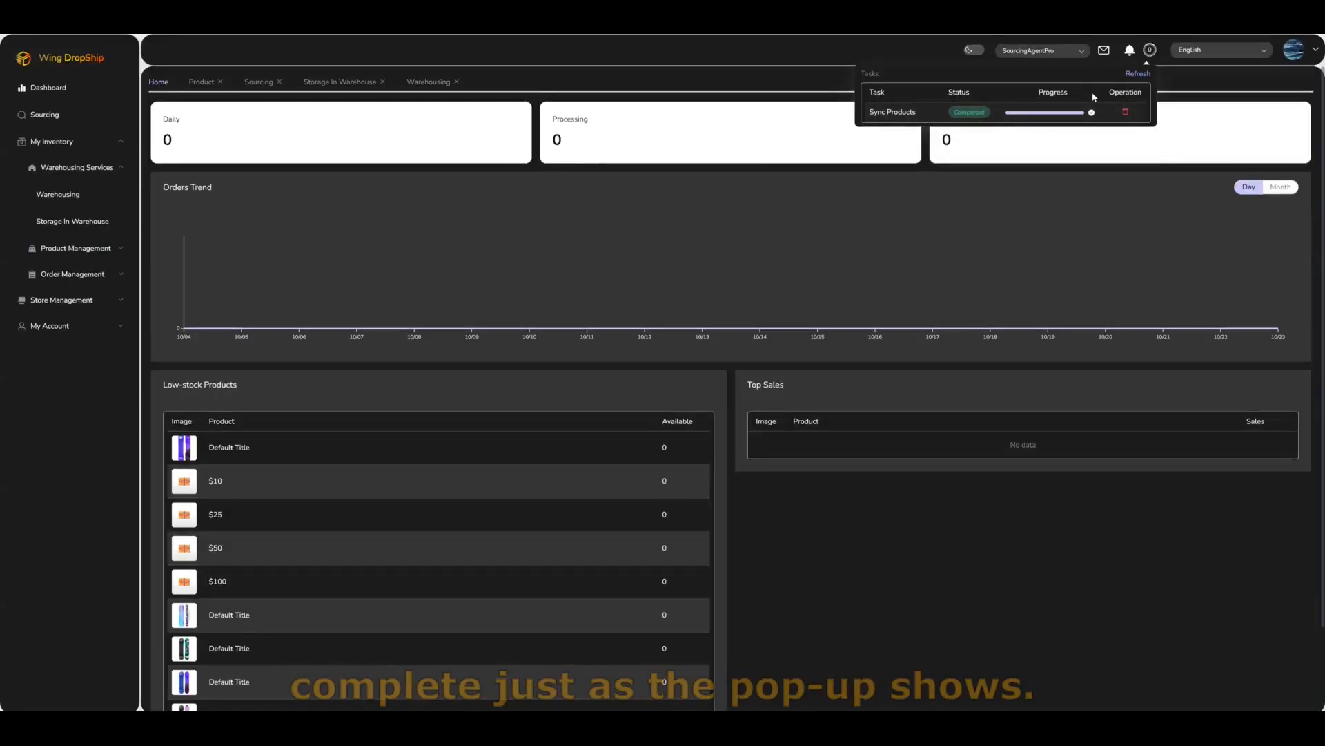
{"action": "left_click", "coordinate": [62, 248]}
{"action": "left_click", "coordinate": [75, 274]}
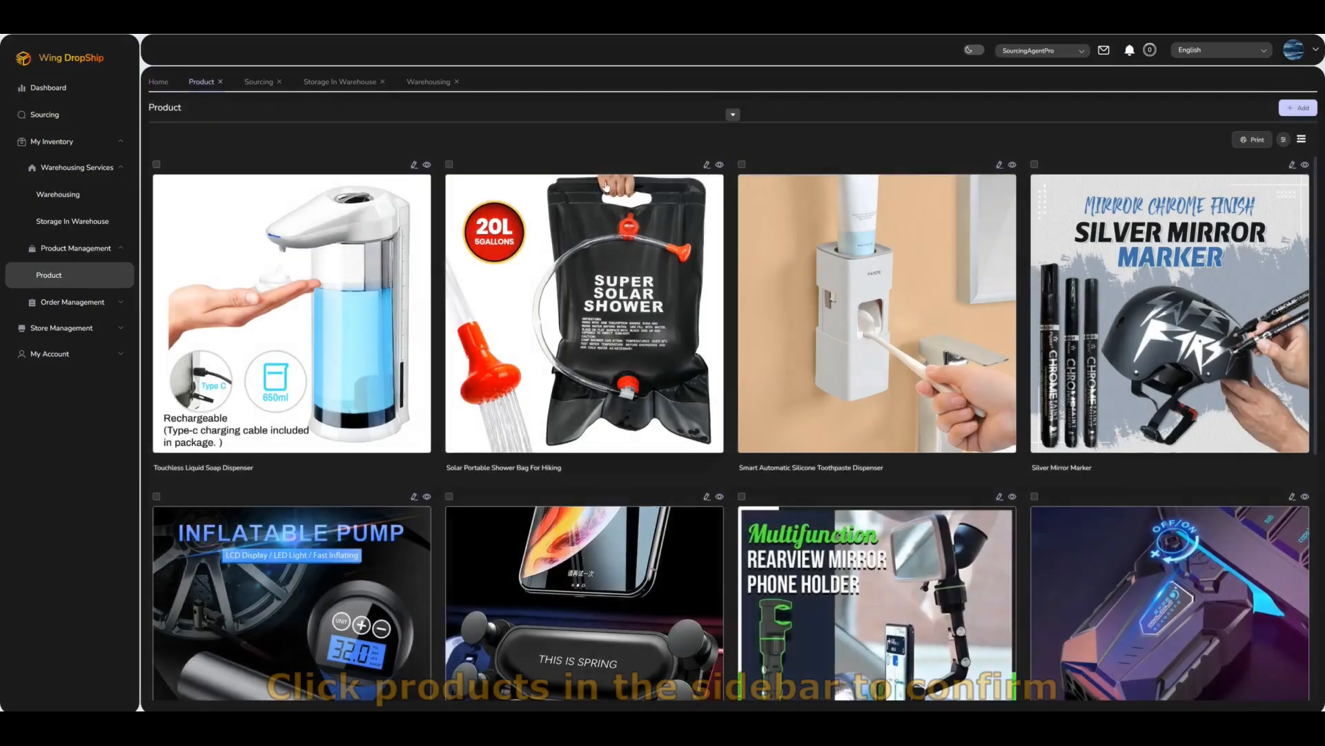
Step: Adjust the cards-per-row setting and switch the product catalogue to the table list view
{"action": "left_click", "coordinate": [1283, 139]}
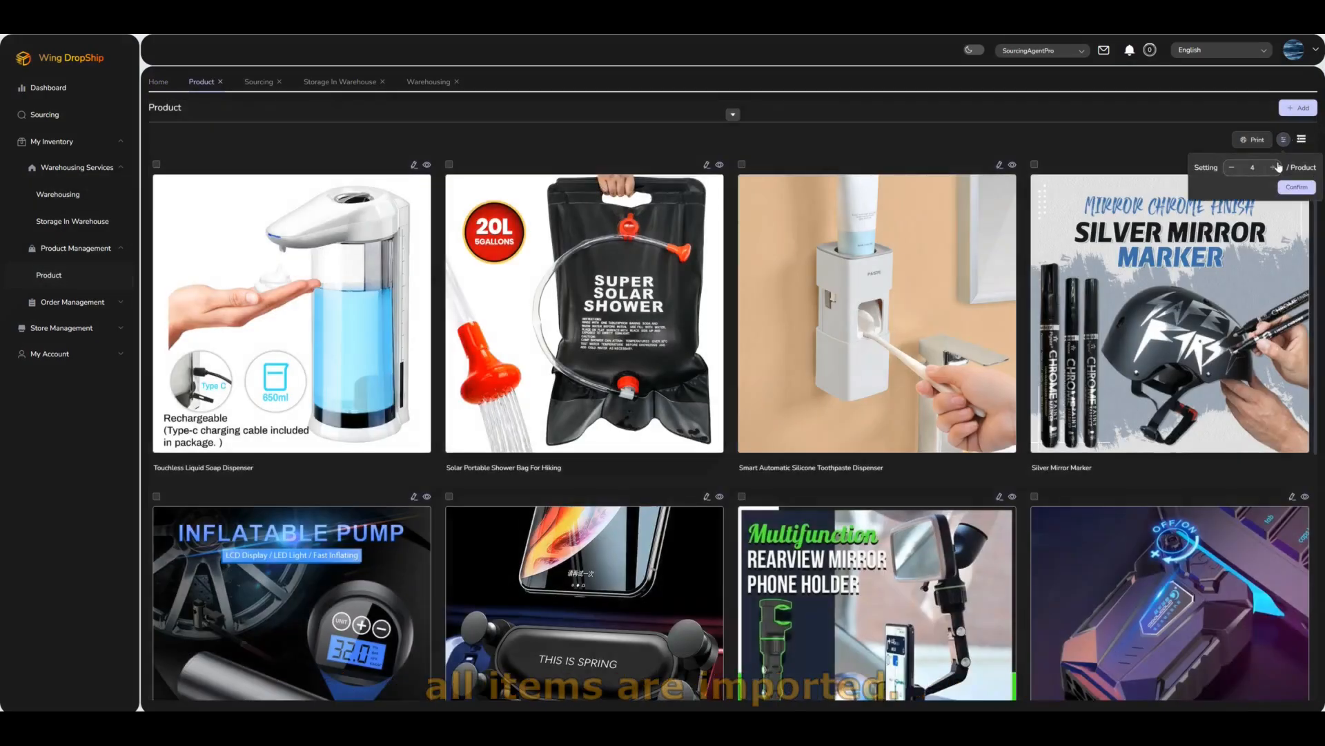
{"action": "left_click", "coordinate": [1274, 167]}
{"action": "left_click", "coordinate": [1275, 167]}
{"action": "left_click", "coordinate": [1274, 167]}
{"action": "left_click", "coordinate": [1274, 167]}
{"action": "left_click", "coordinate": [1276, 167]}
{"action": "left_click", "coordinate": [1275, 167]}
{"action": "left_click", "coordinate": [1233, 167]}
{"action": "left_click", "coordinate": [1232, 167]}
{"action": "left_click", "coordinate": [1233, 167]}
{"action": "left_click", "coordinate": [735, 115]}
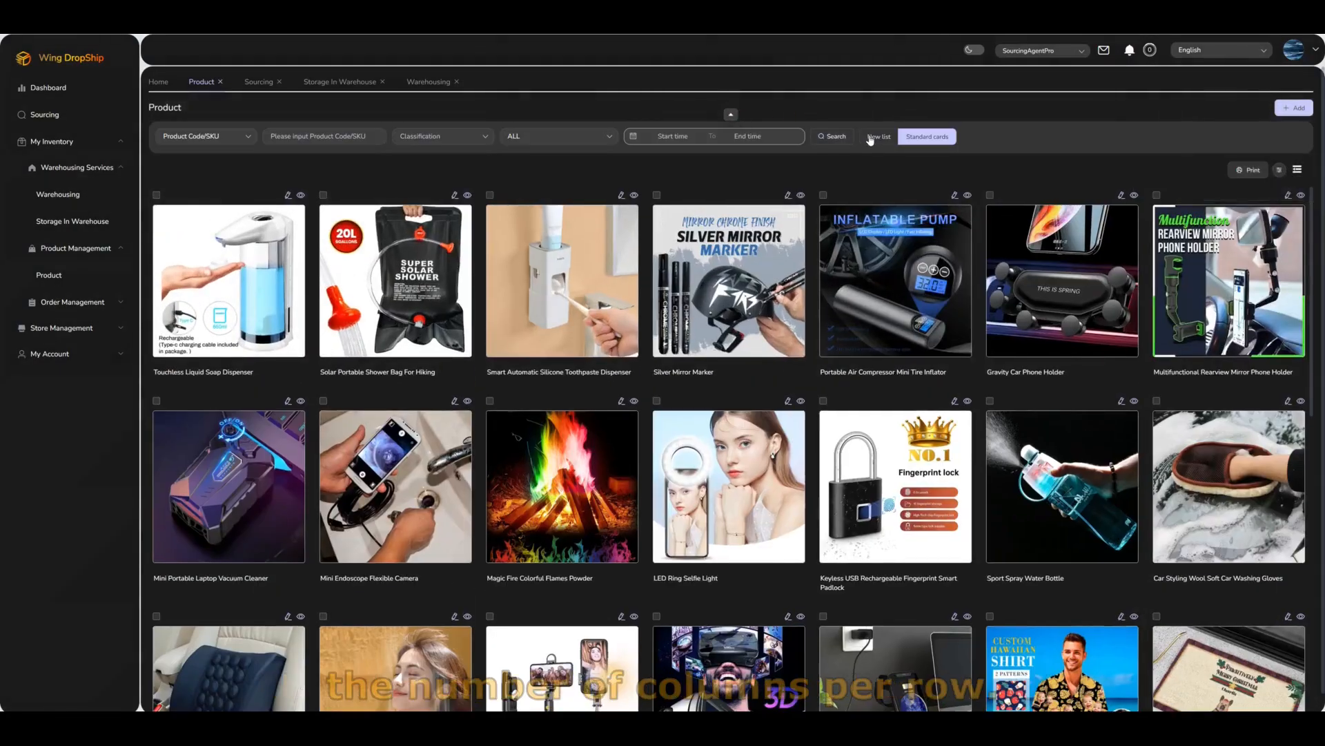
{"action": "left_click", "coordinate": [871, 137]}
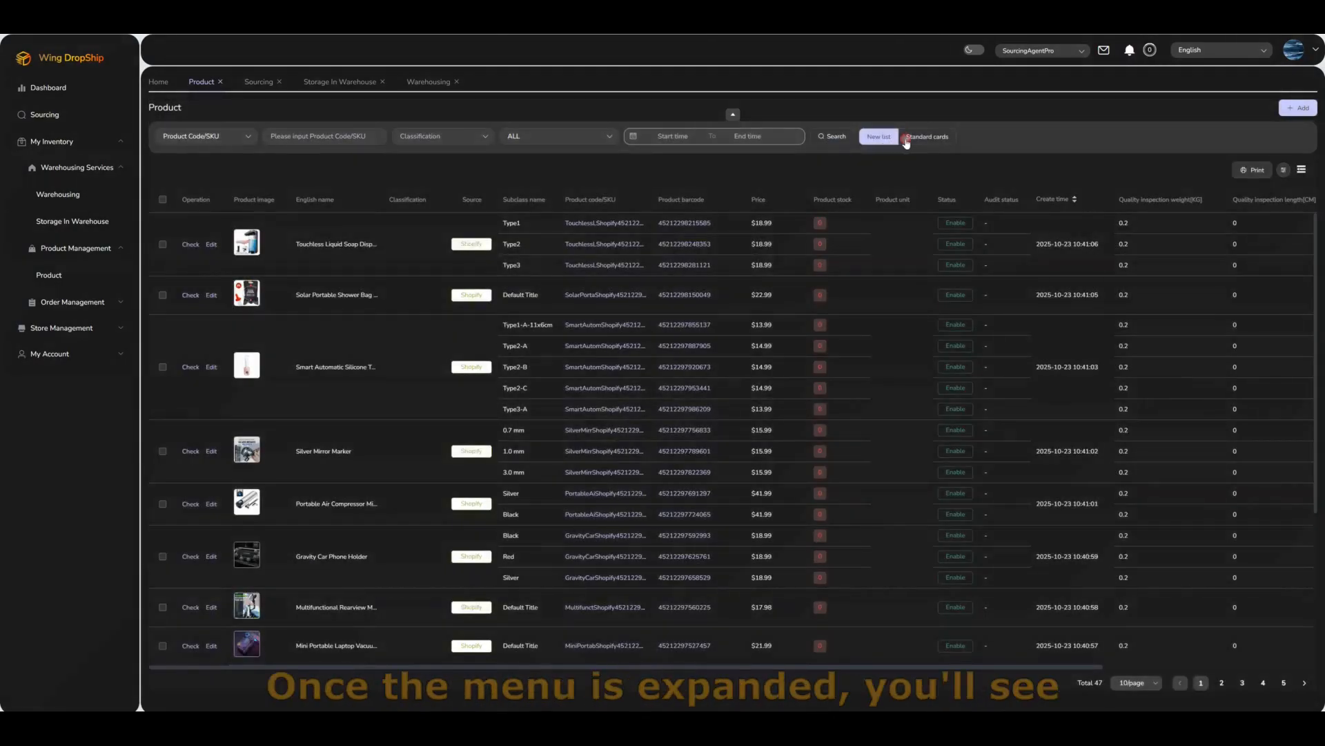
{"action": "left_click", "coordinate": [906, 138]}
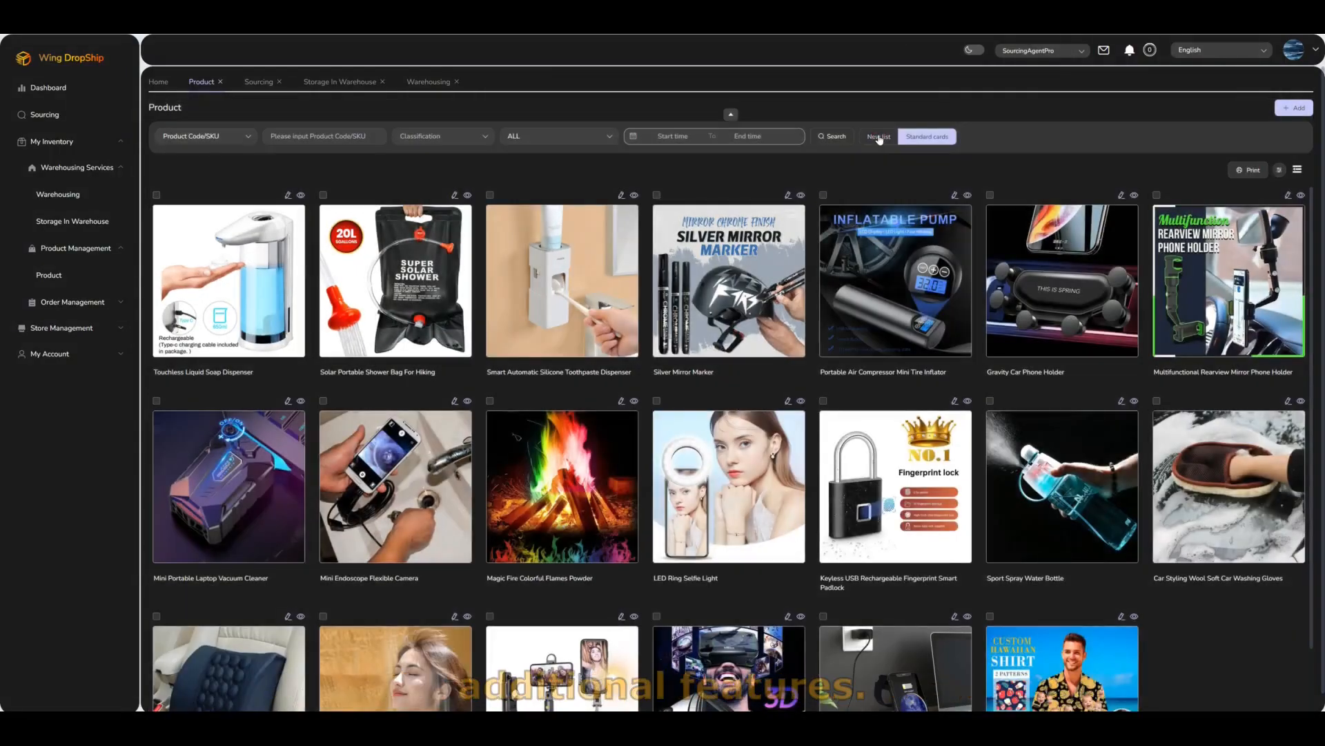
{"action": "left_click", "coordinate": [879, 138]}
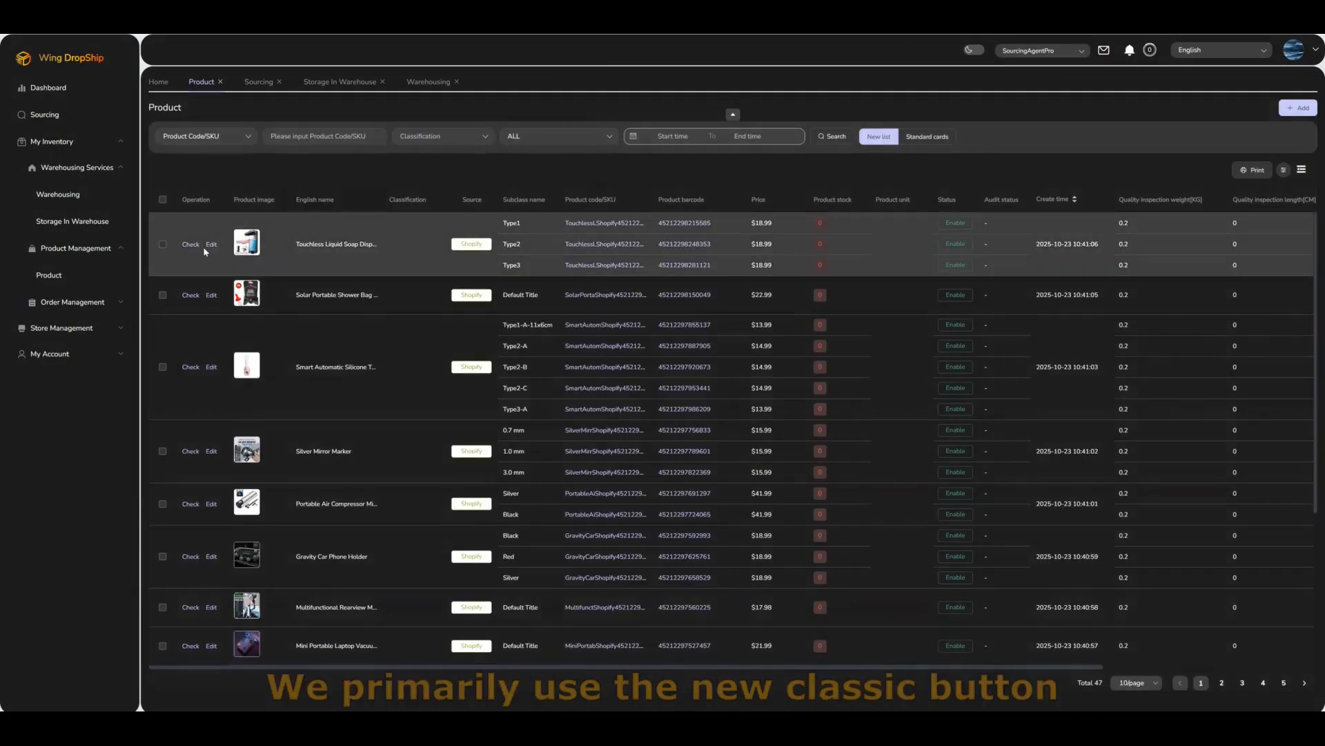
Step: Review the Touchless Liquid Soap Dispenser's details and edit form, closing both without changes
{"action": "left_click", "coordinate": [193, 248]}
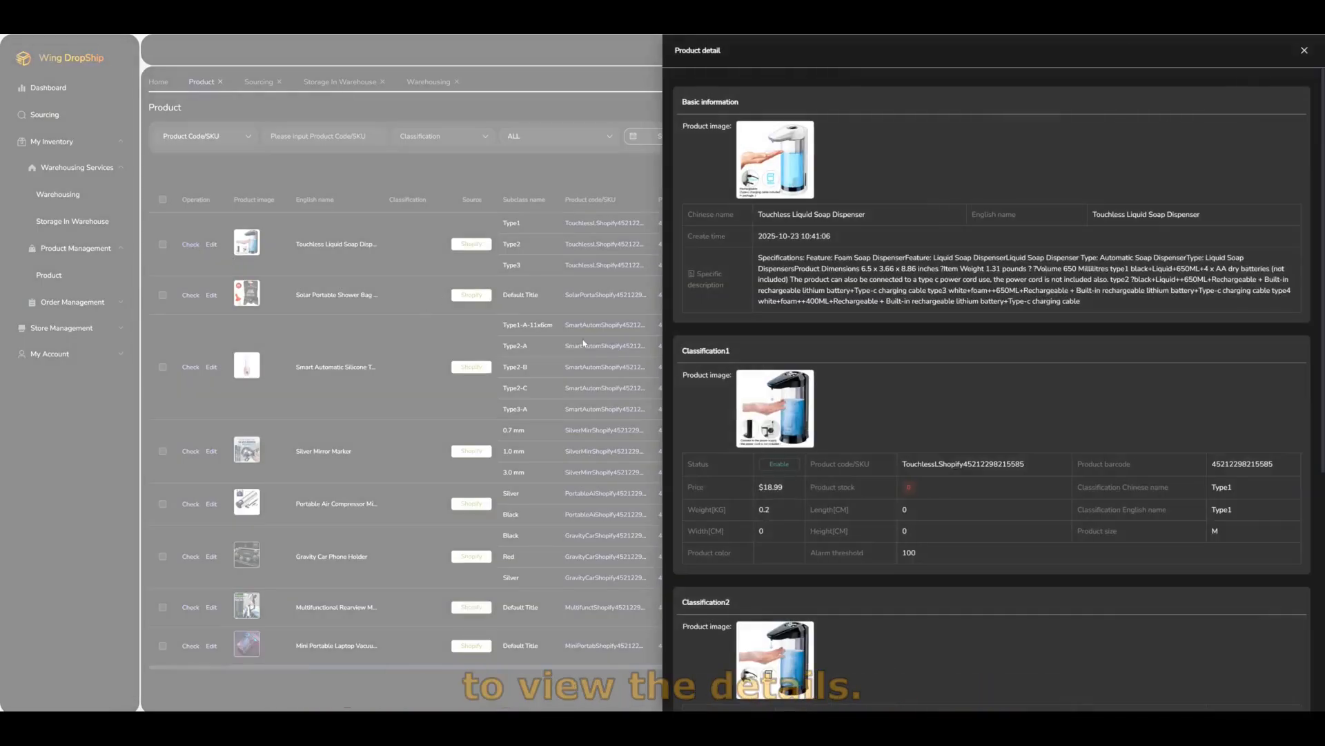
{"action": "left_click", "coordinate": [602, 379]}
{"action": "left_click", "coordinate": [211, 244]}
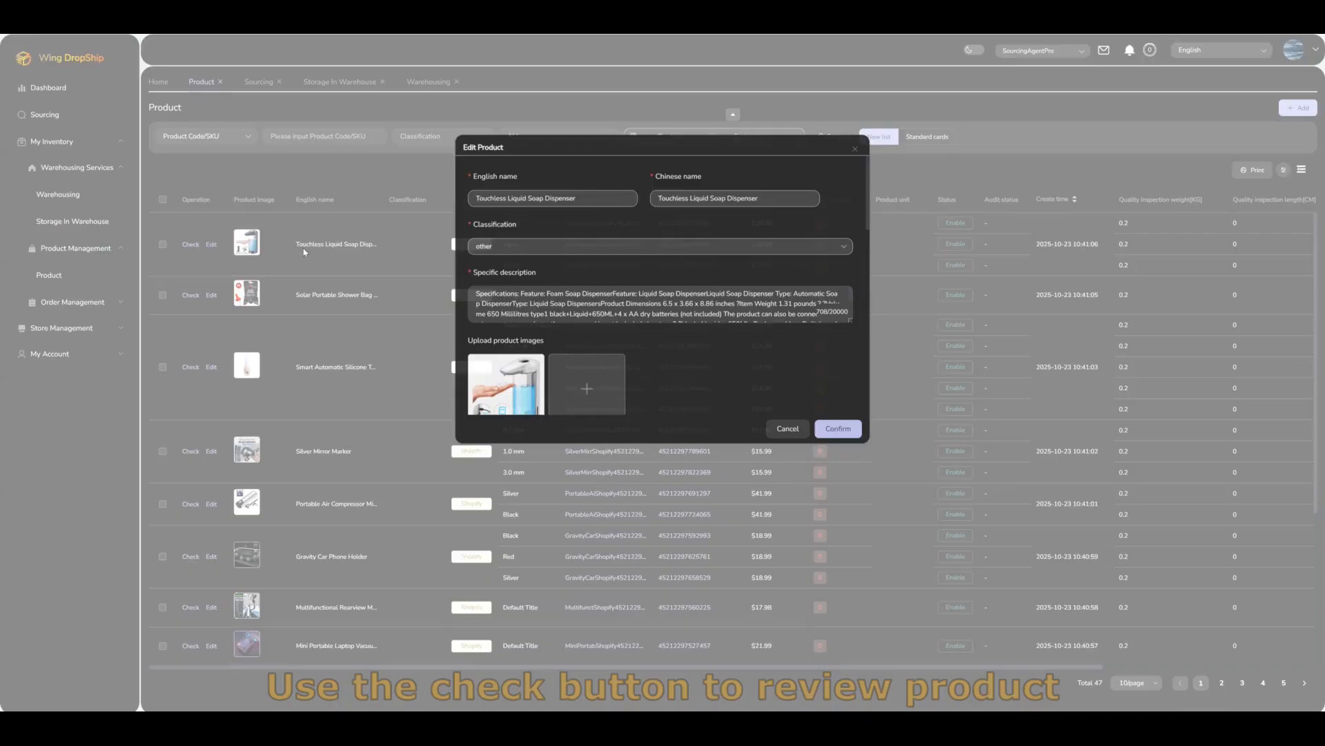
{"action": "scroll", "coordinate": [625, 276], "scroll_direction": "down", "scroll_amount": 5}
{"action": "scroll", "coordinate": [620, 283], "scroll_direction": "up", "scroll_amount": 5}
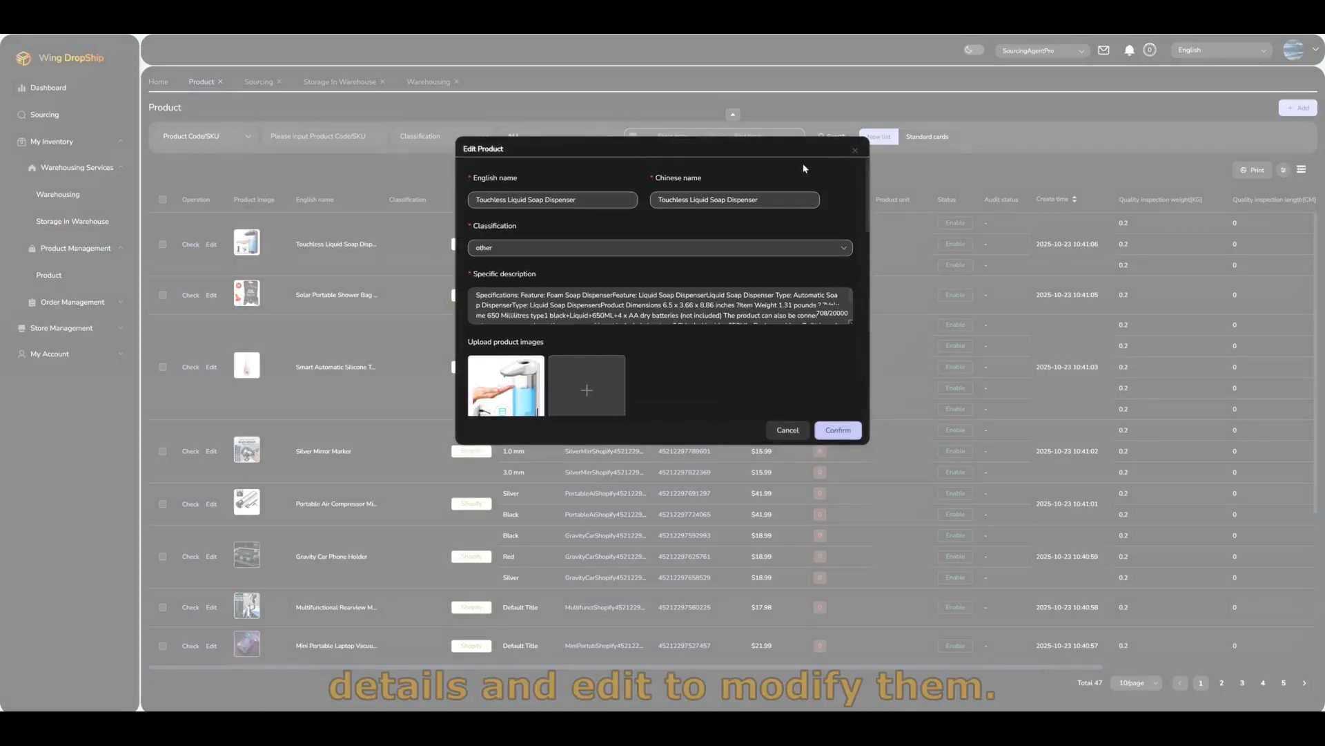
{"action": "left_click", "coordinate": [854, 151]}
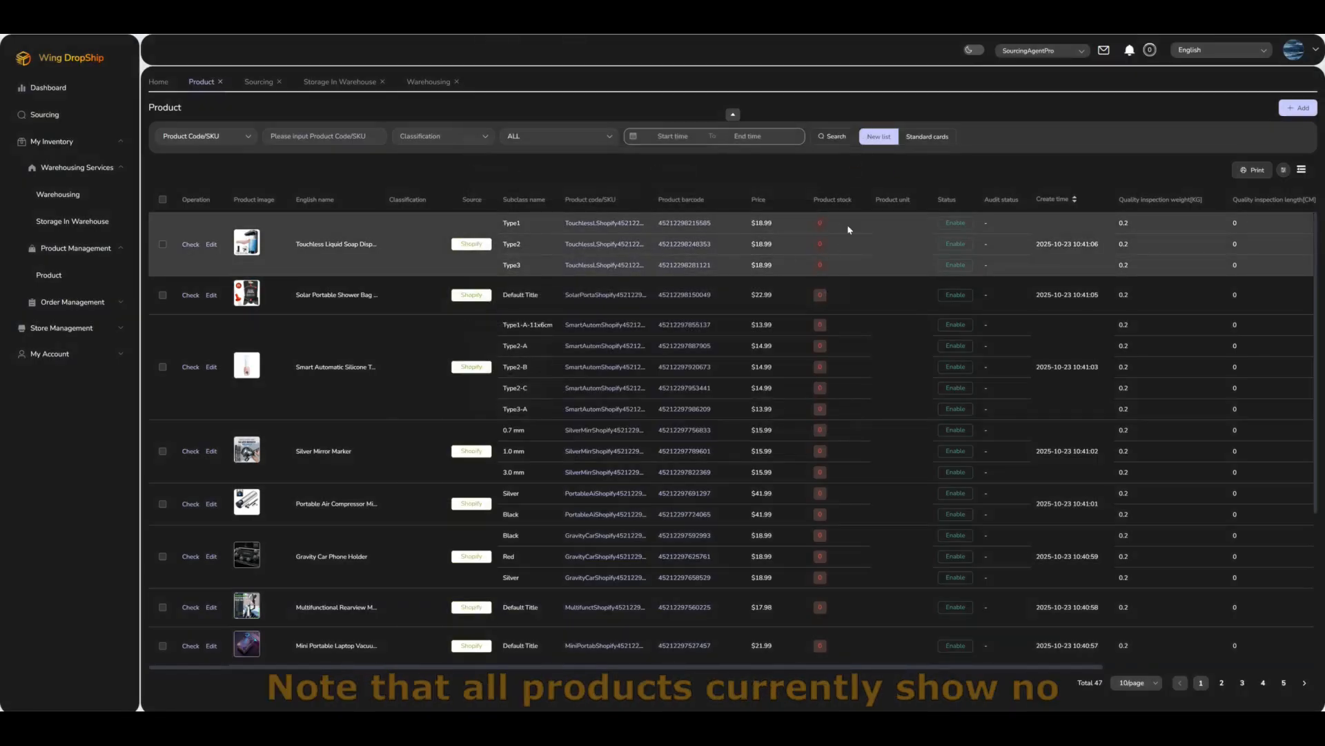
Step: Start a new stock-in order from Warehousing > Storage In Warehouse
{"action": "left_click", "coordinate": [87, 200]}
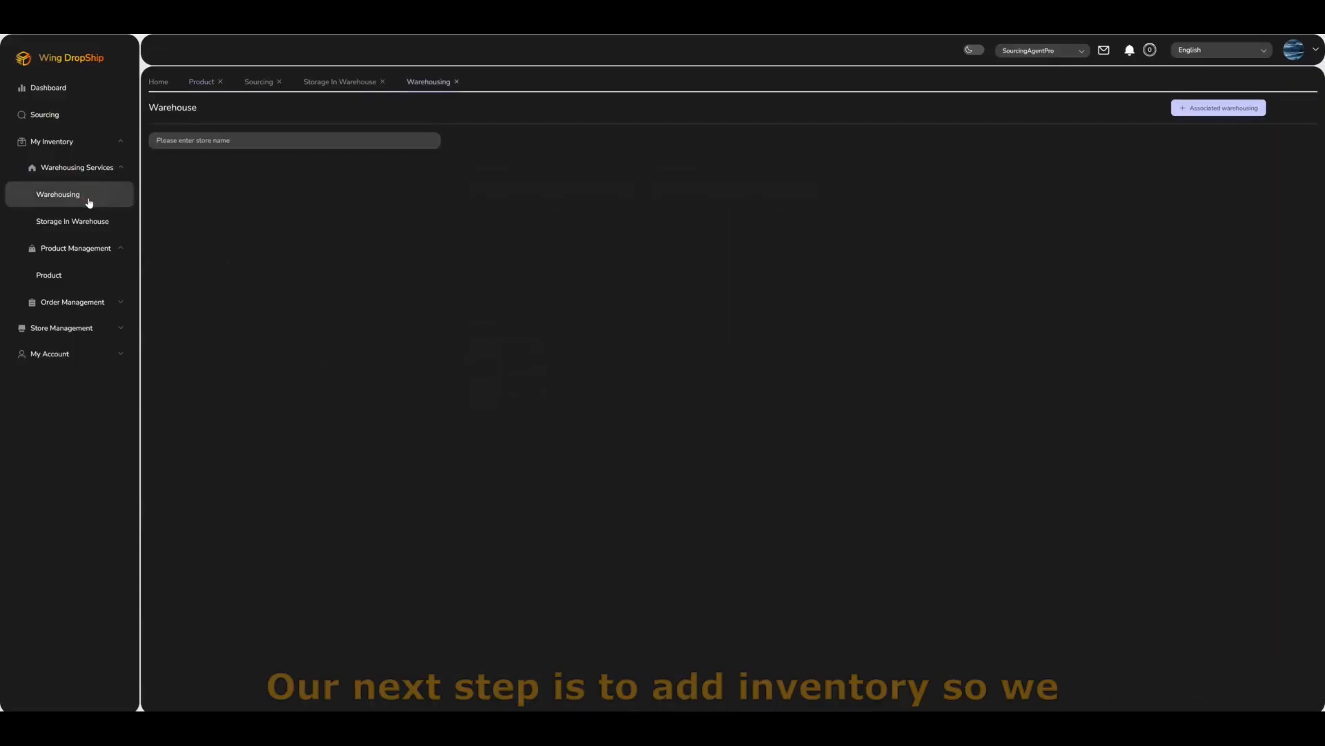
{"action": "left_click", "coordinate": [66, 222]}
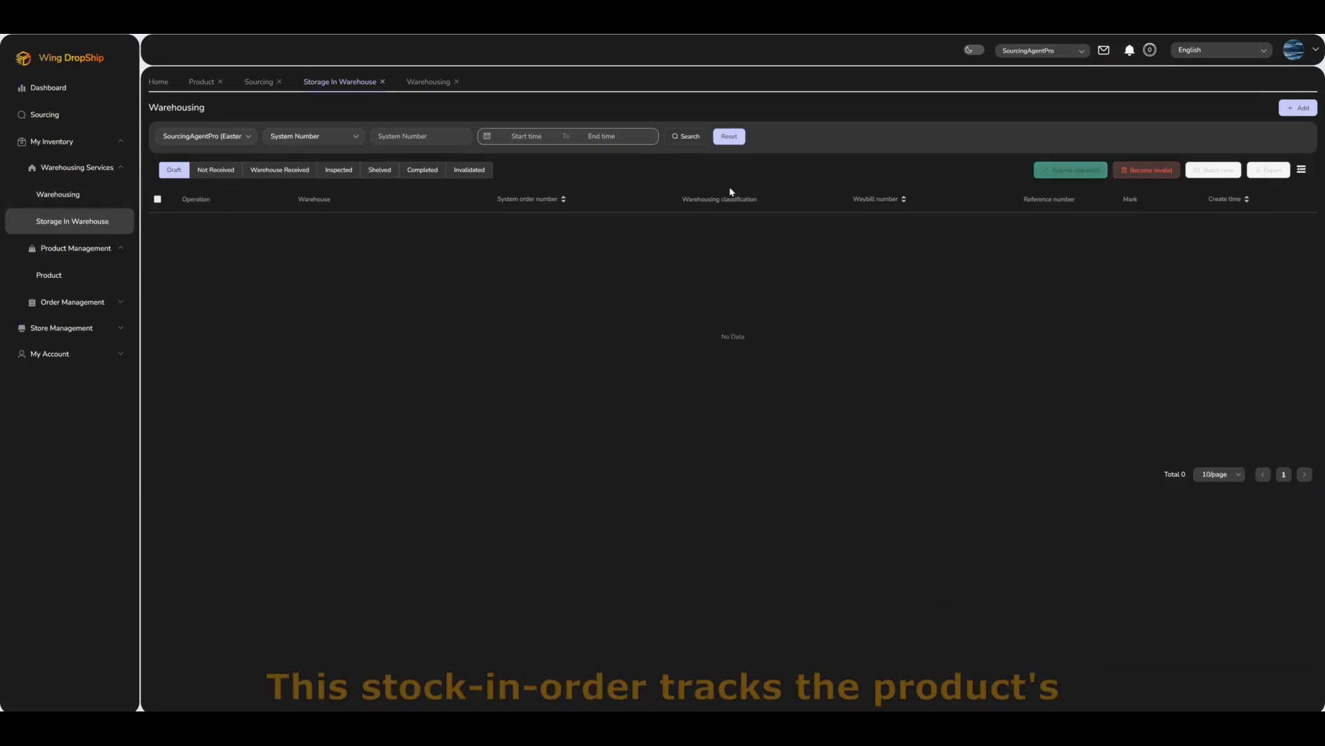
{"action": "left_click", "coordinate": [1298, 108]}
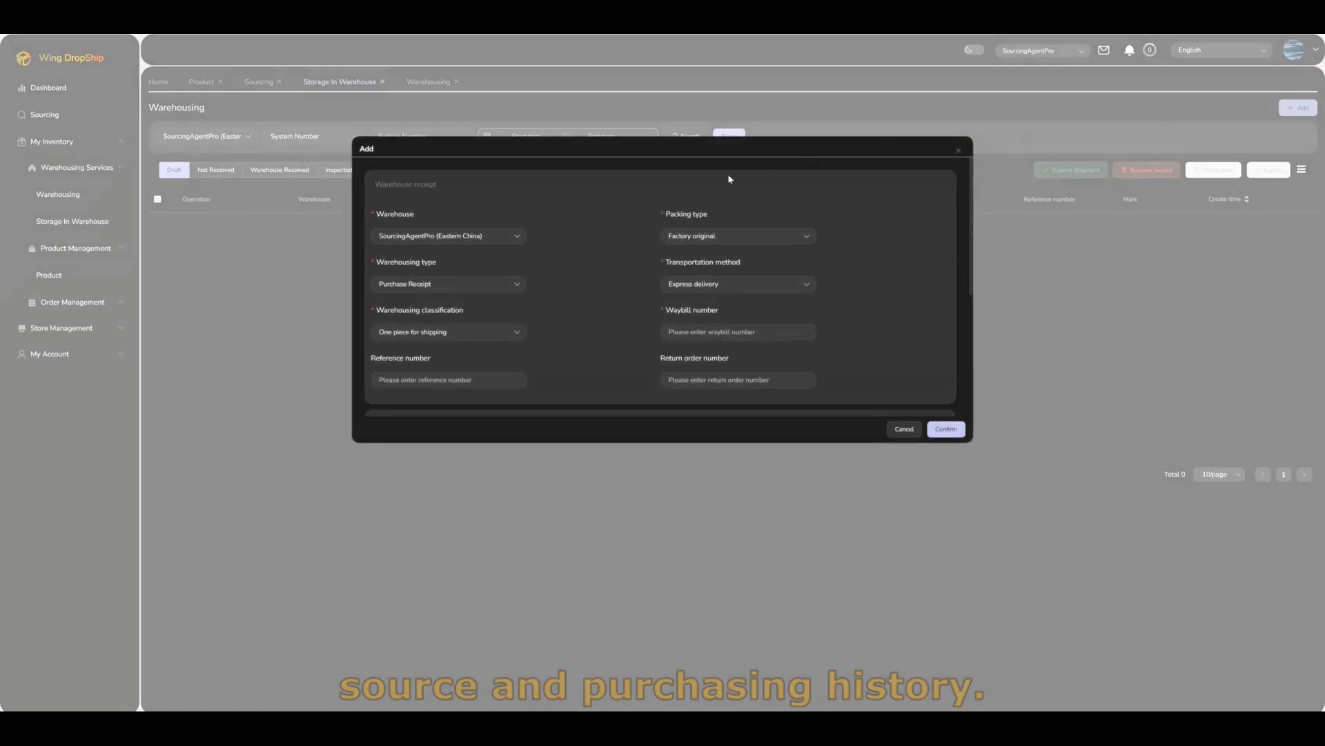
{"action": "scroll", "coordinate": [559, 277], "scroll_direction": "down", "scroll_amount": 5}
{"action": "scroll", "coordinate": [497, 304], "scroll_direction": "up", "scroll_amount": 3}
{"action": "scroll", "coordinate": [438, 337], "scroll_direction": "down", "scroll_amount": 2}
{"action": "scroll", "coordinate": [497, 297], "scroll_direction": "up", "scroll_amount": 3}
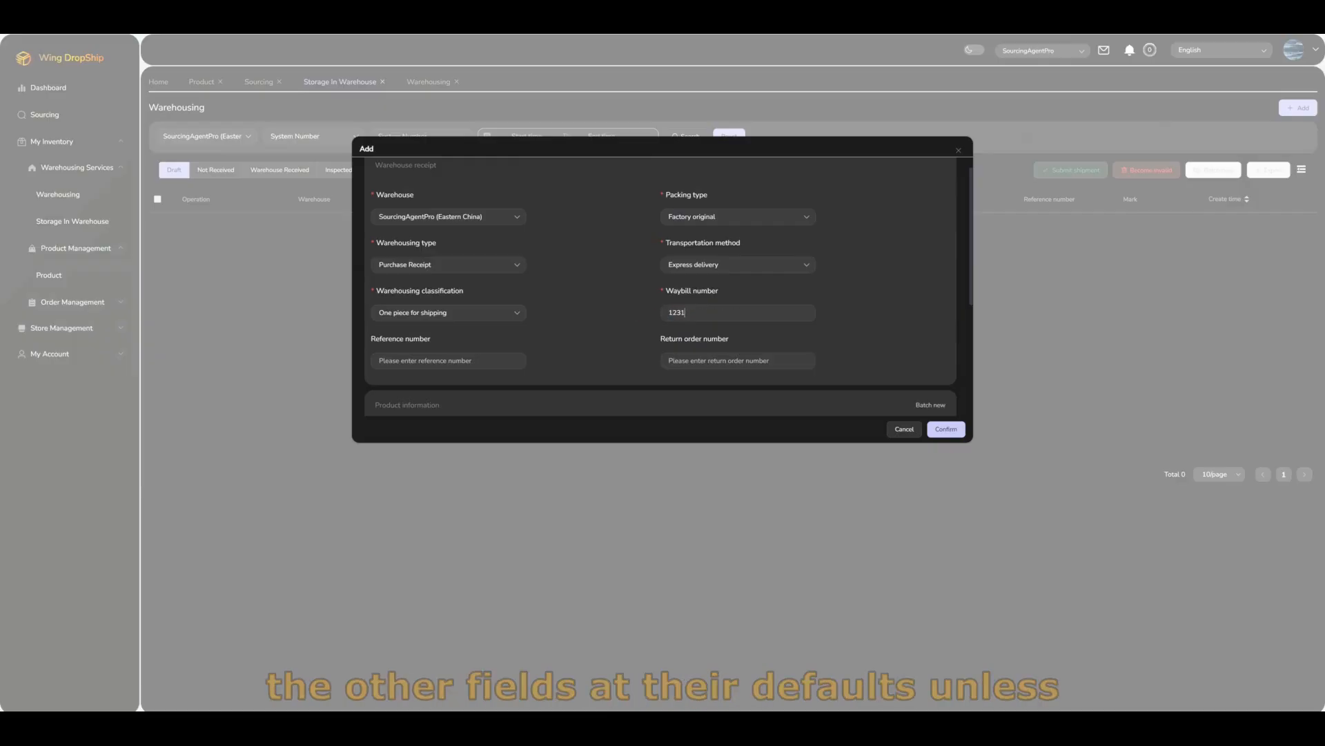
{"action": "scroll", "coordinate": [636, 280], "scroll_direction": "down", "scroll_amount": 4}
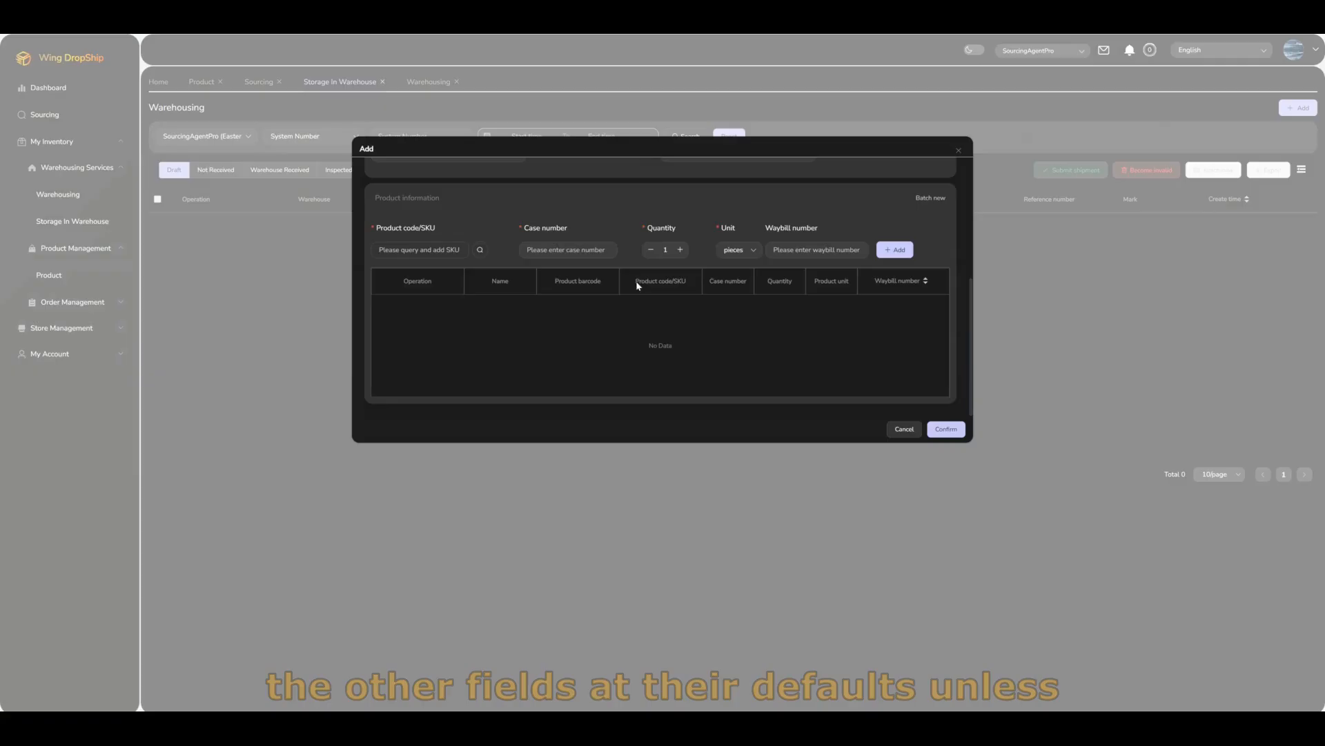
Step: Add the Touchless Liquid Soap Dispenser as case 1, quantity 10 pieces, with its waybill number
{"action": "left_click", "coordinate": [479, 250]}
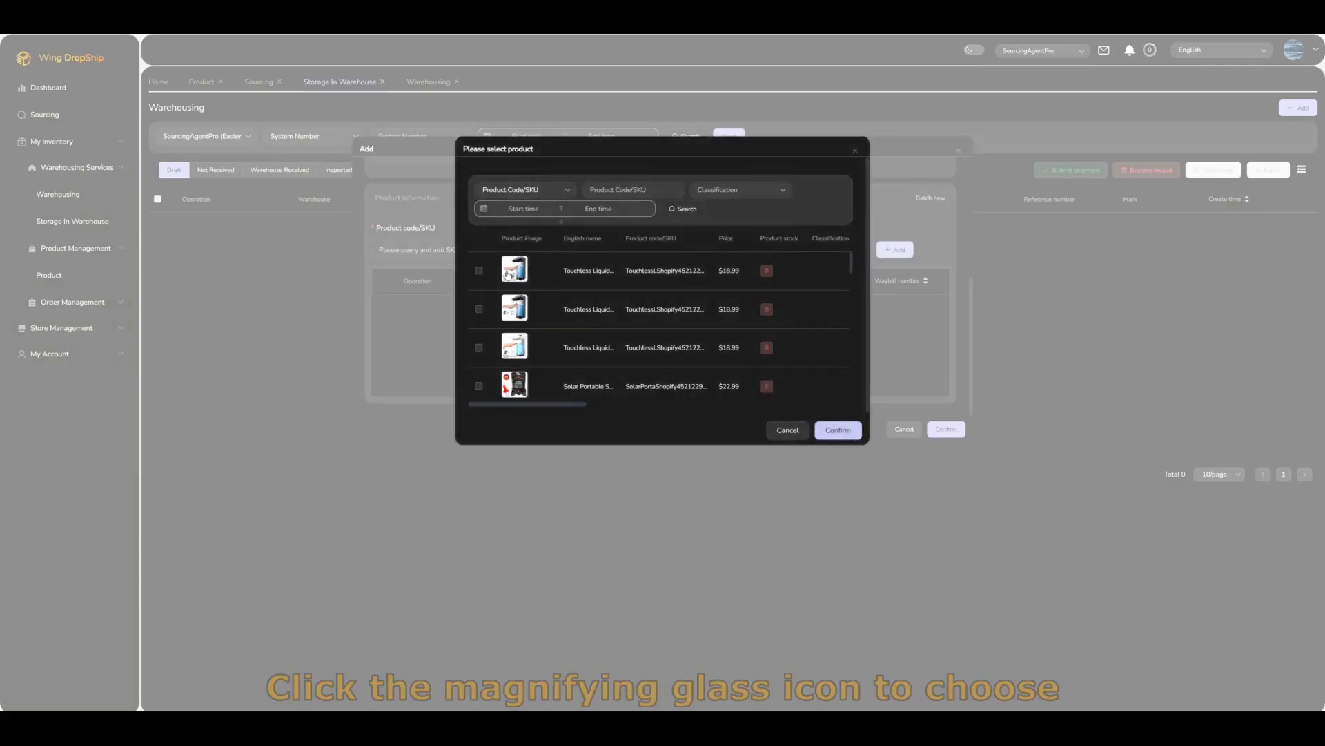
{"action": "left_click", "coordinate": [513, 274]}
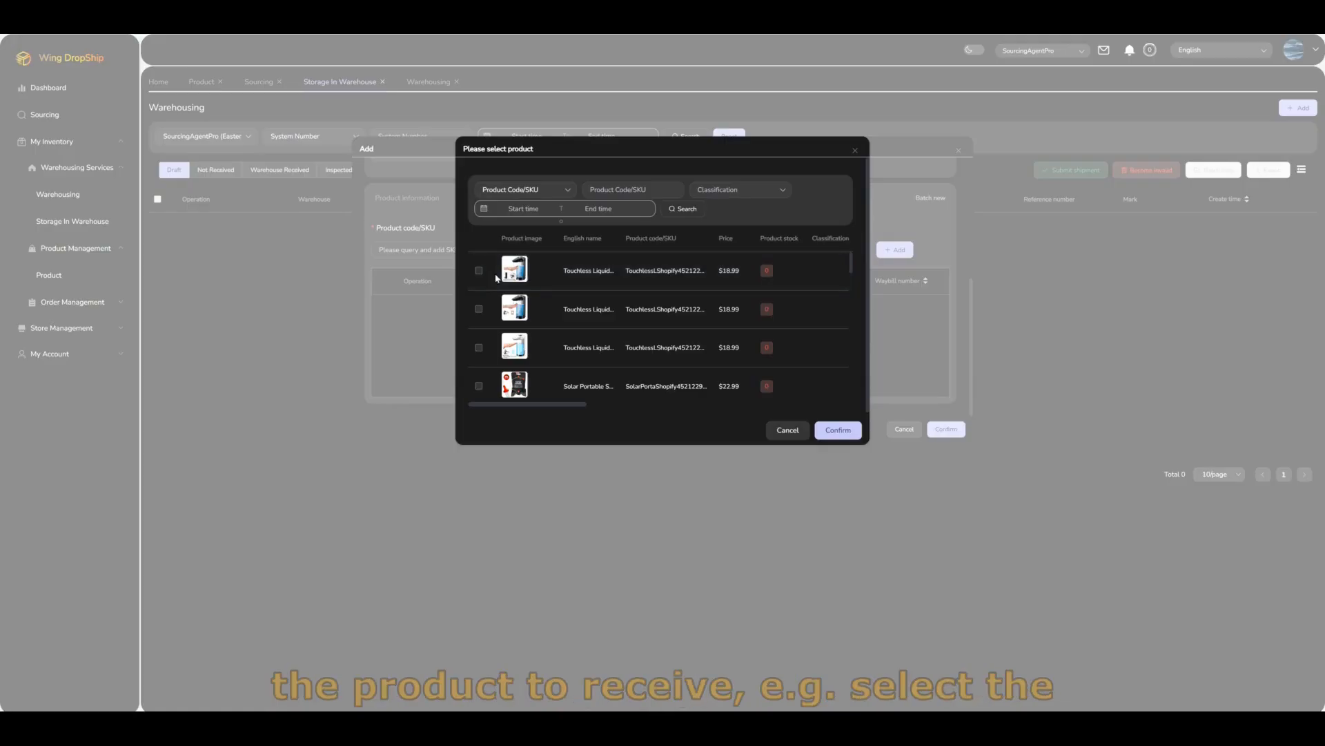
{"action": "left_click", "coordinate": [479, 271]}
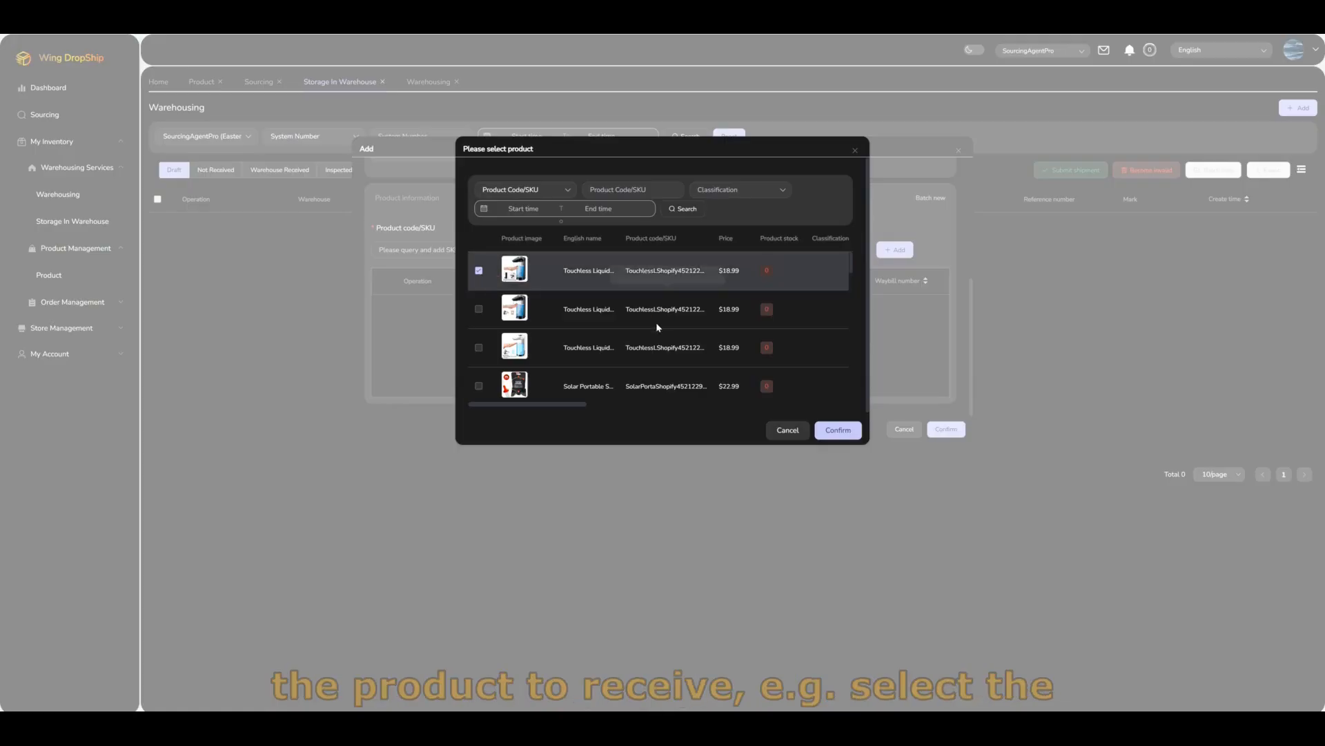
{"action": "left_click", "coordinate": [818, 428]}
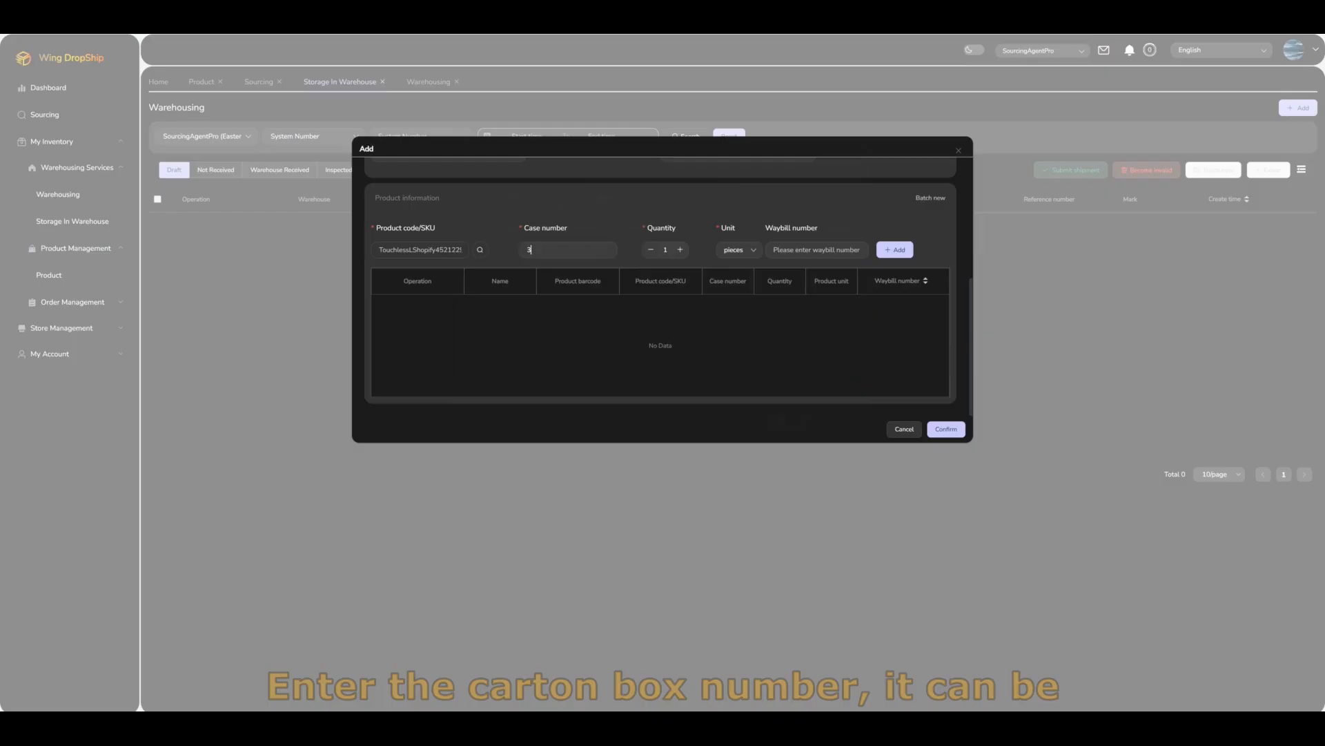
{"action": "left_click_drag", "start_coordinate": [537, 249], "coordinate": [499, 249]}
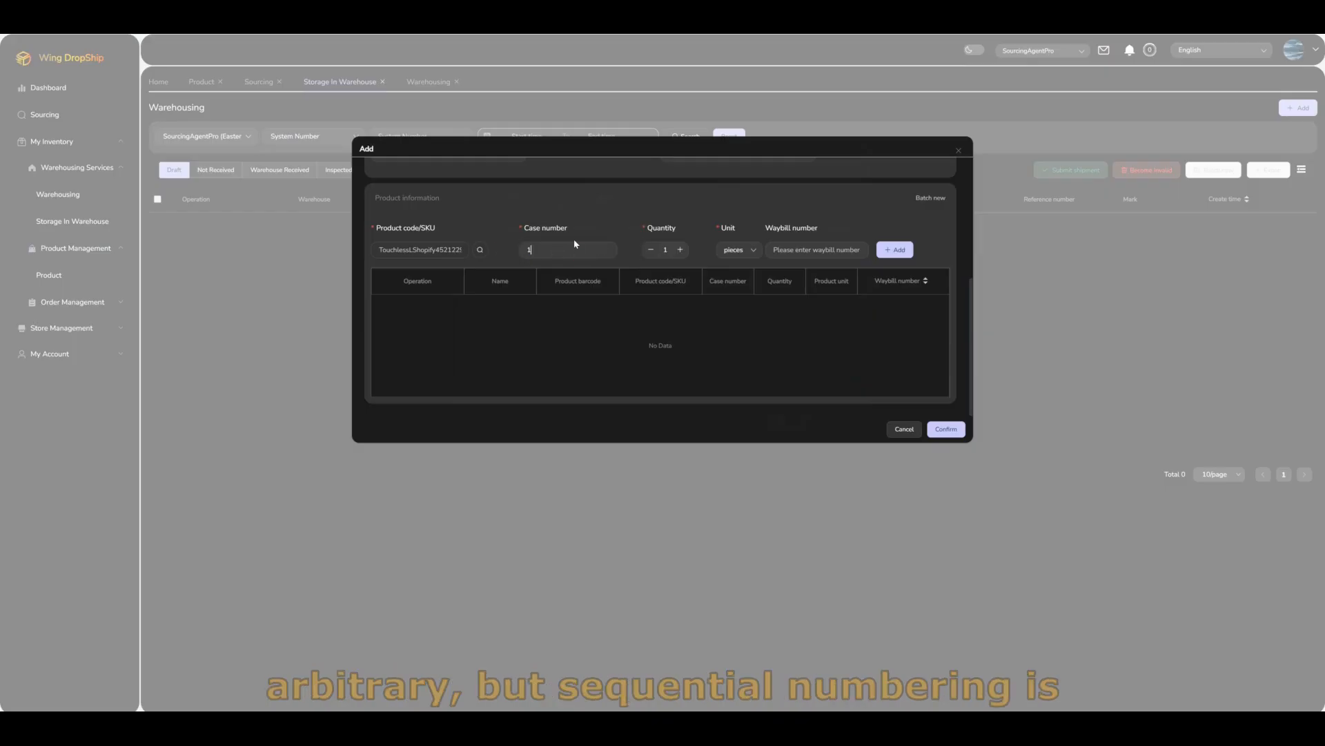
{"action": "double_click", "coordinate": [662, 250]}
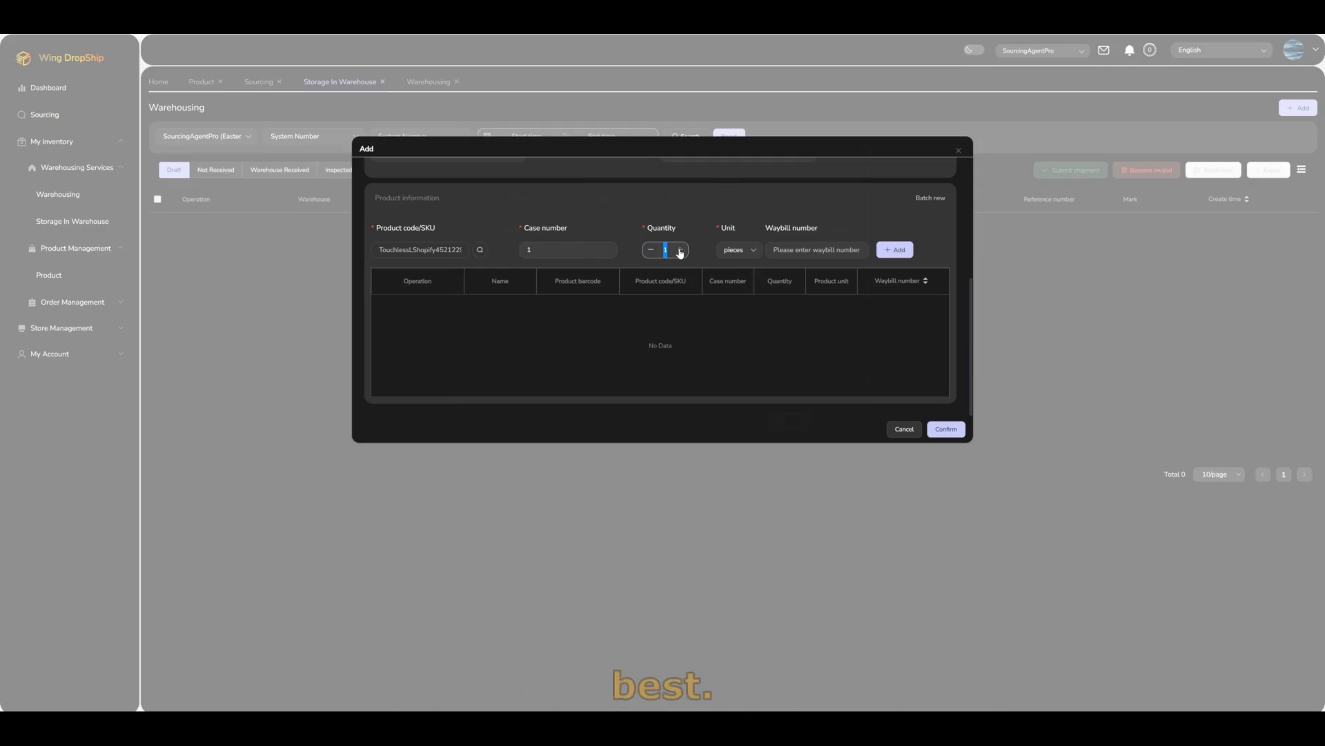
{"action": "type", "text": "10"}
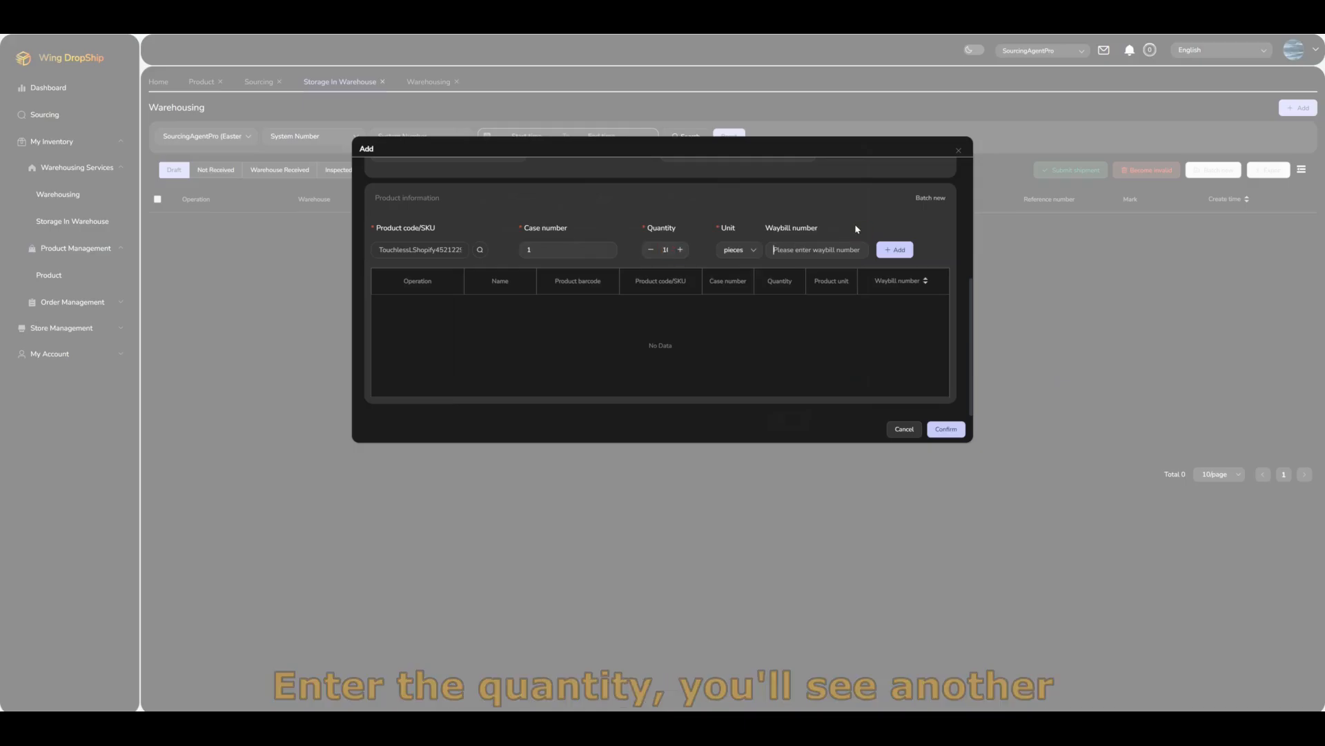
{"action": "left_click", "coordinate": [834, 239]}
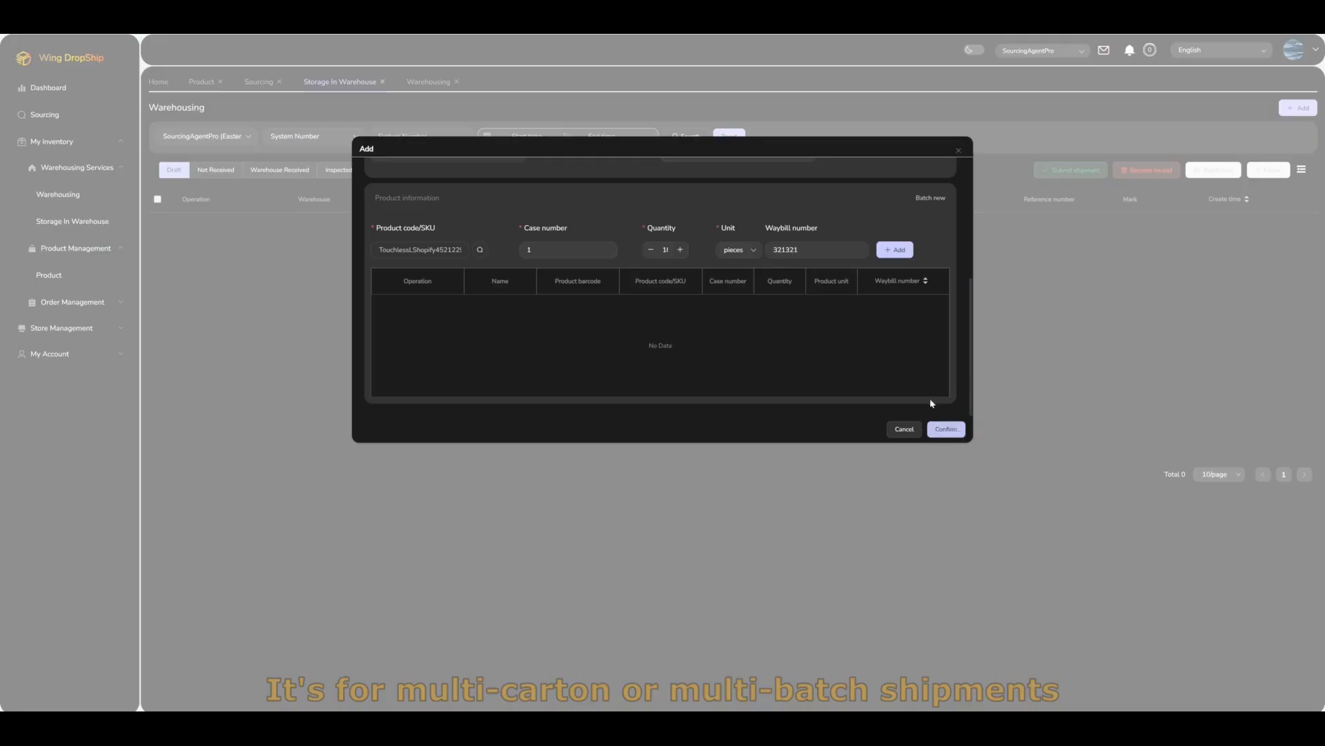
{"action": "left_click", "coordinate": [893, 256]}
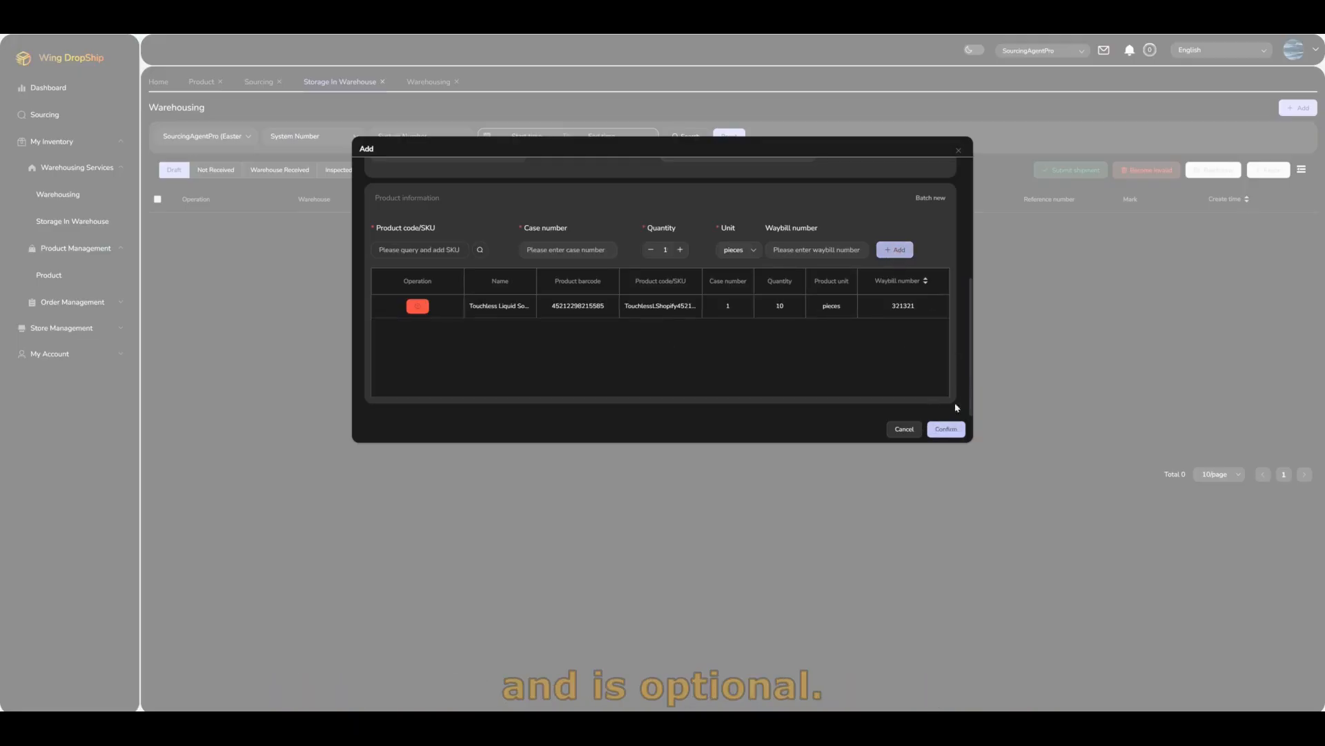
Step: Save the receipt, submit the draft entry for shipment, and check the Not Received list
{"action": "left_click", "coordinate": [945, 429]}
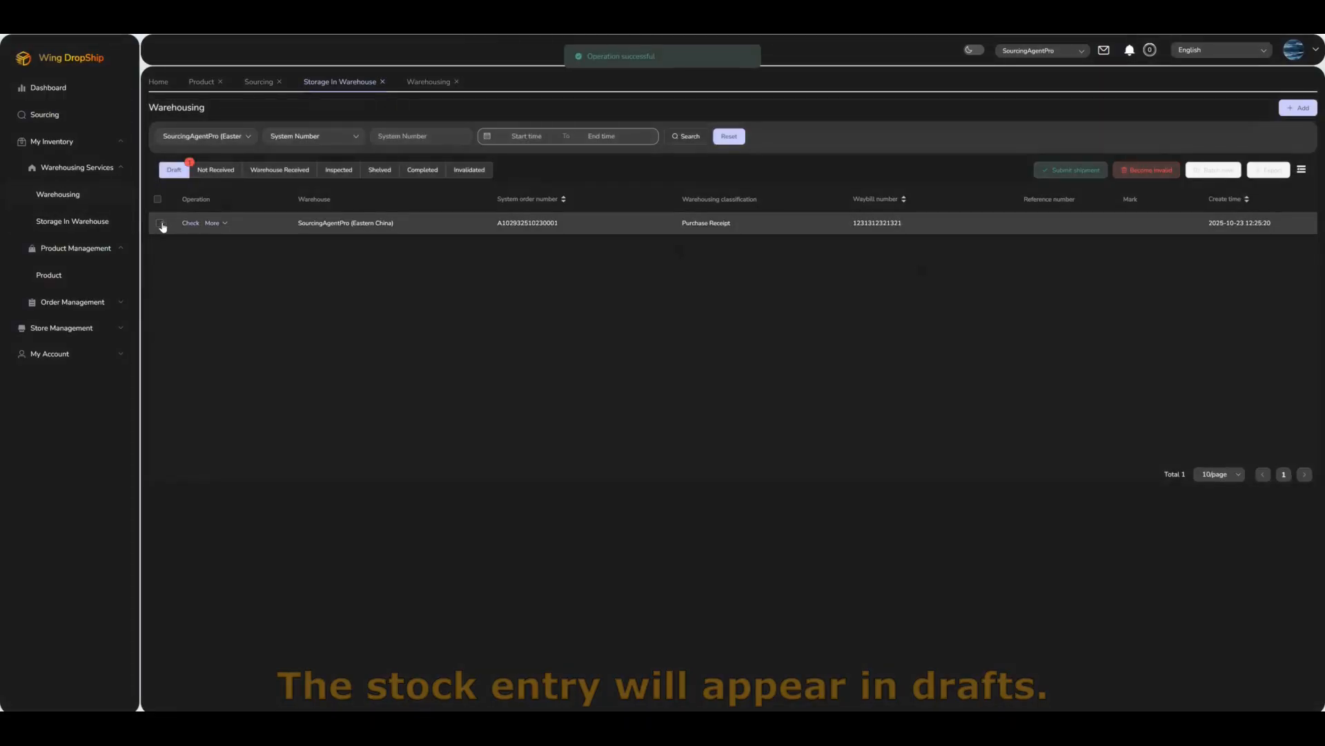
{"action": "left_click", "coordinate": [161, 224]}
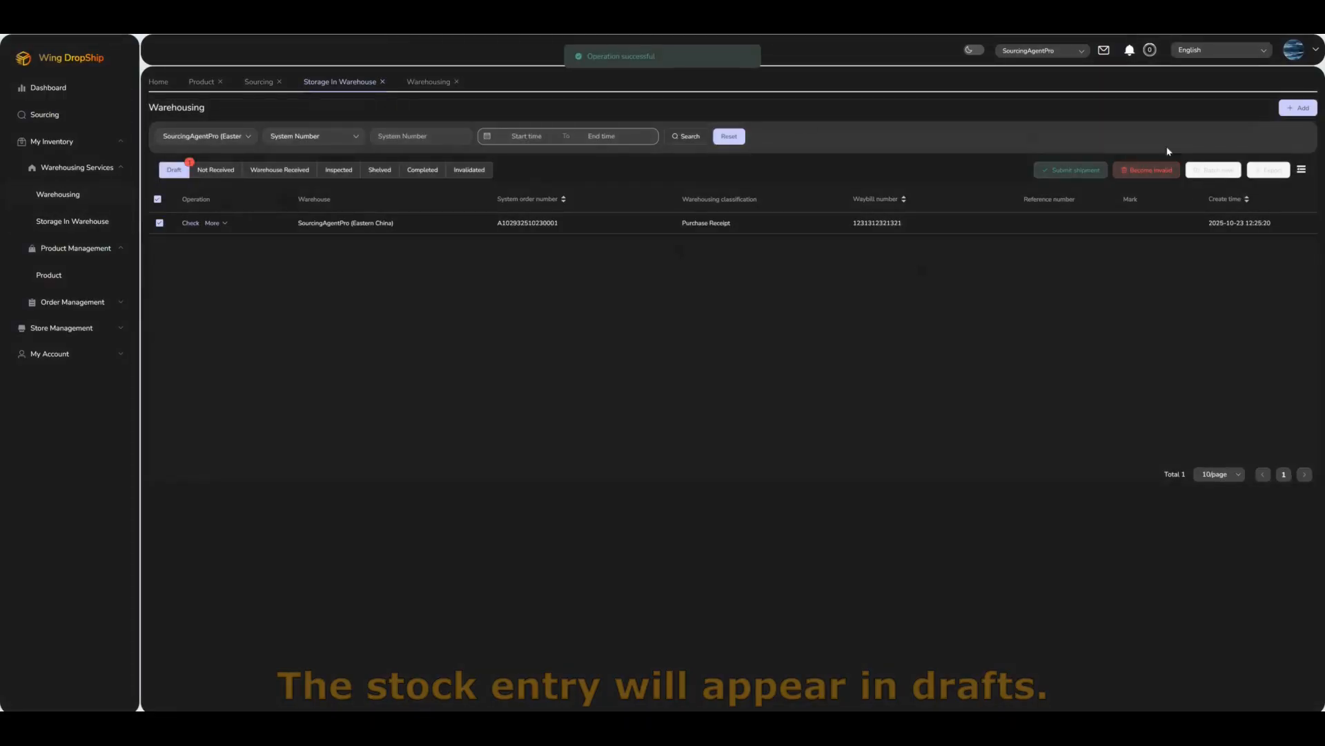
{"action": "left_click", "coordinate": [1070, 171]}
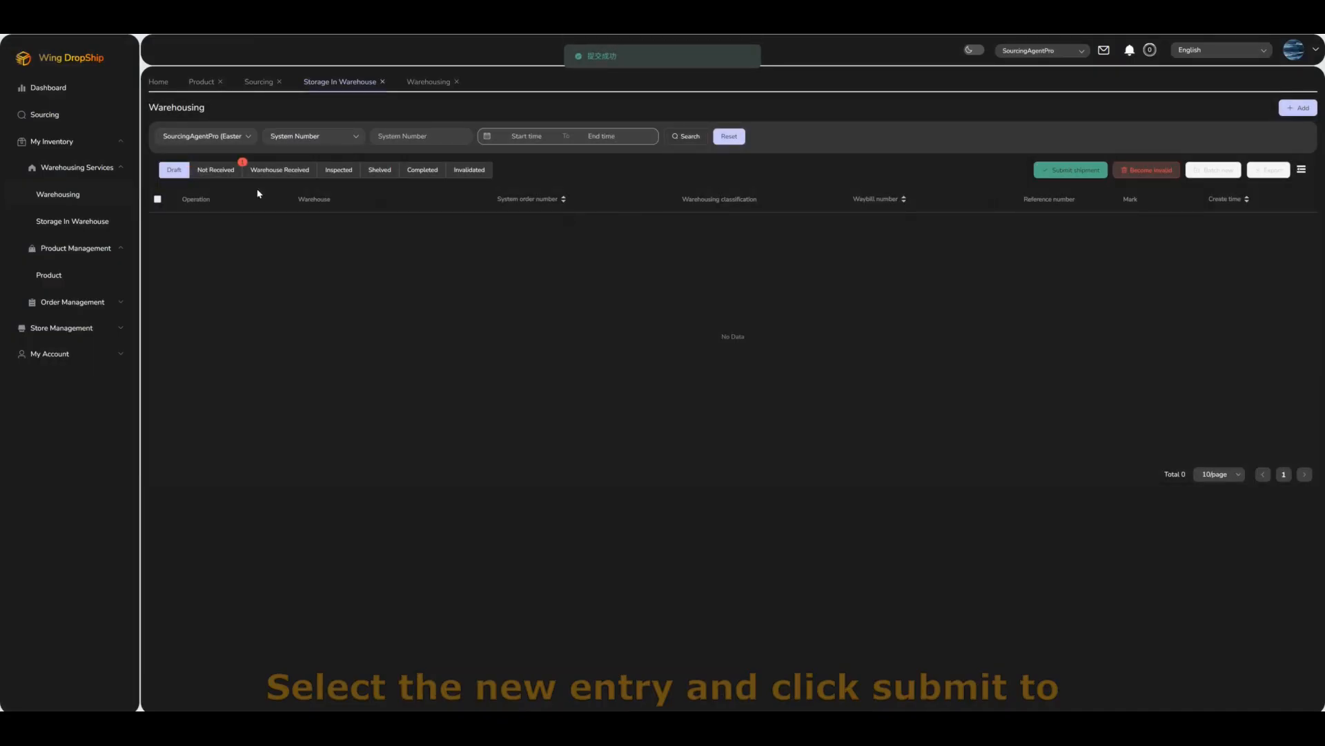
{"action": "left_click", "coordinate": [235, 173]}
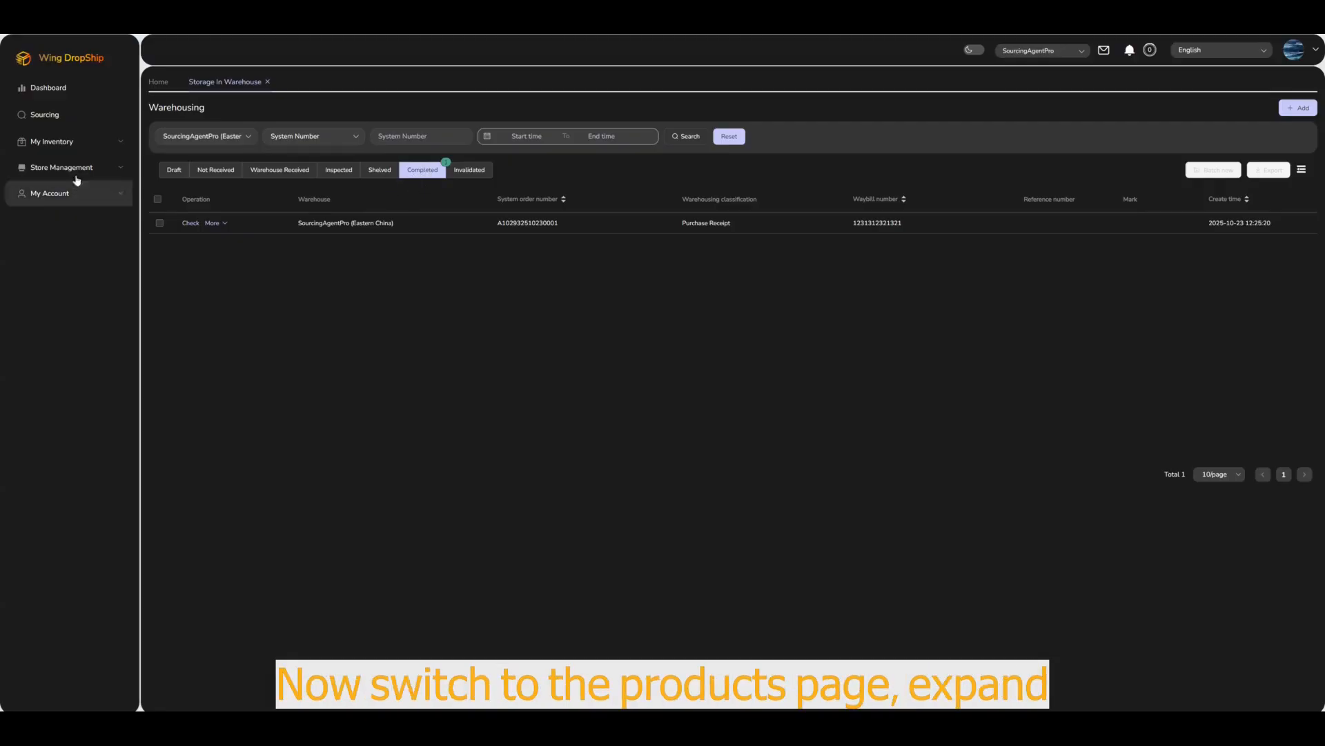
{"action": "left_click", "coordinate": [82, 143]}
Step: Show the products as a New list table, then open Order Management > Order
{"action": "left_click", "coordinate": [69, 250]}
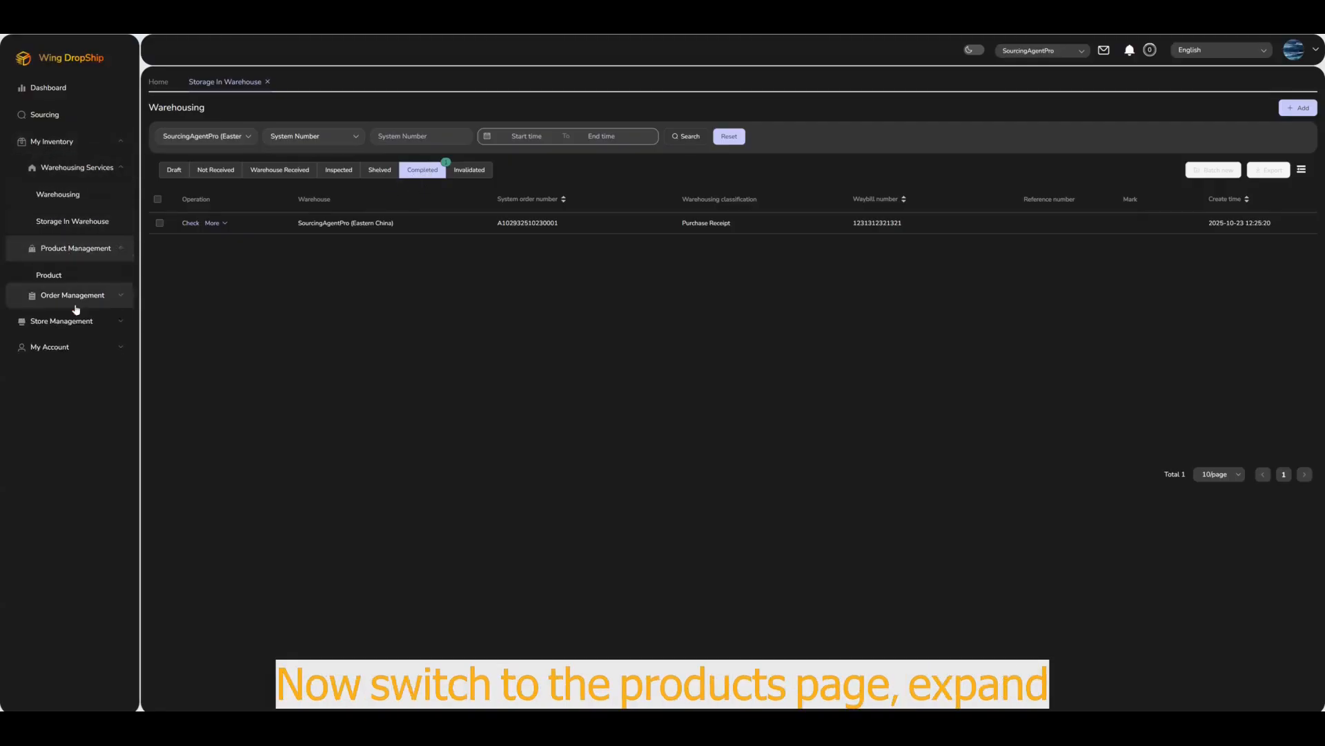
{"action": "left_click", "coordinate": [73, 277]}
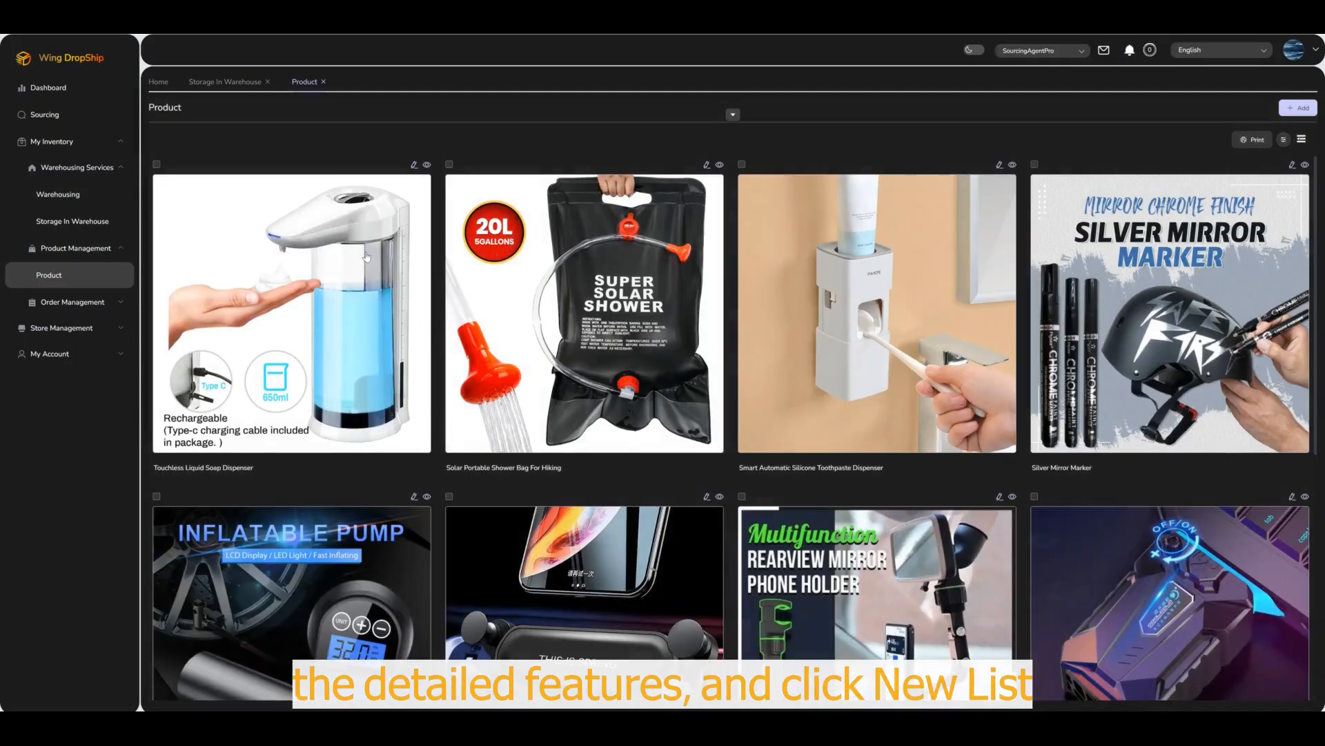
{"action": "left_click", "coordinate": [733, 117]}
{"action": "left_click", "coordinate": [864, 140]}
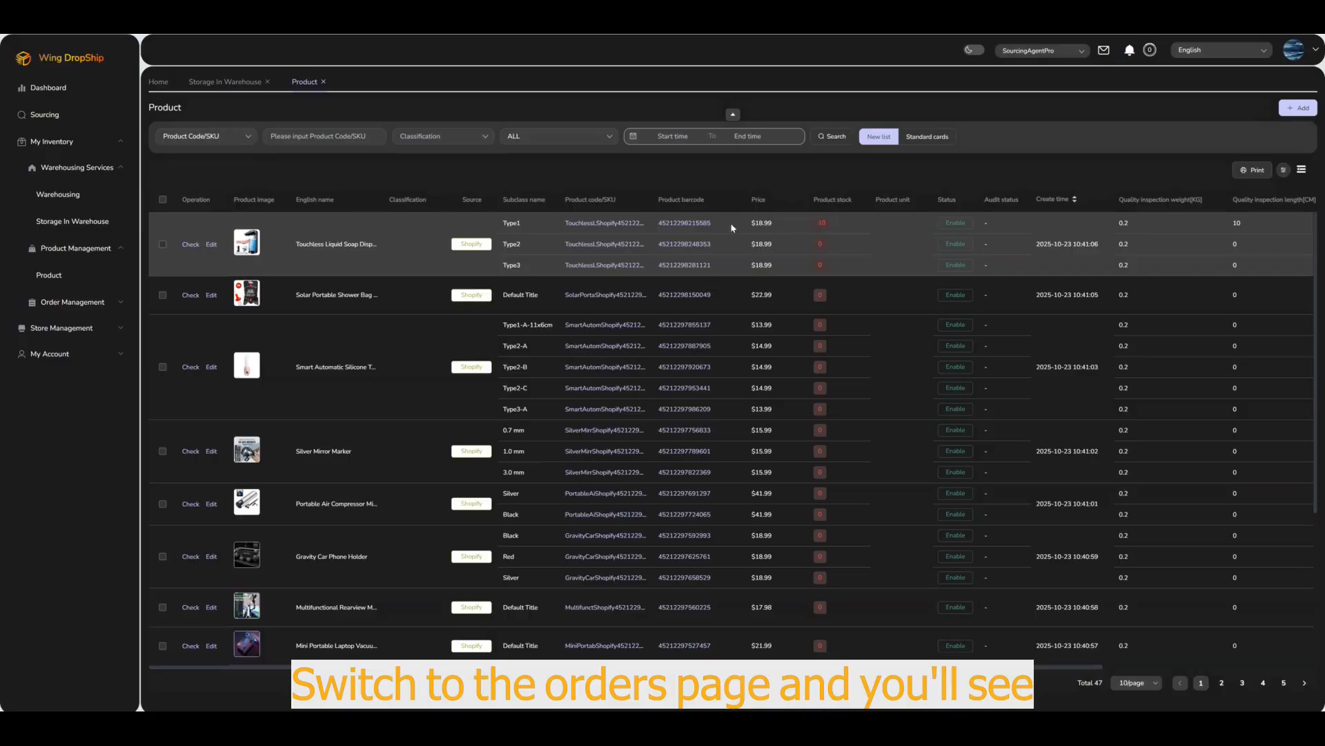
{"action": "left_click", "coordinate": [83, 308]}
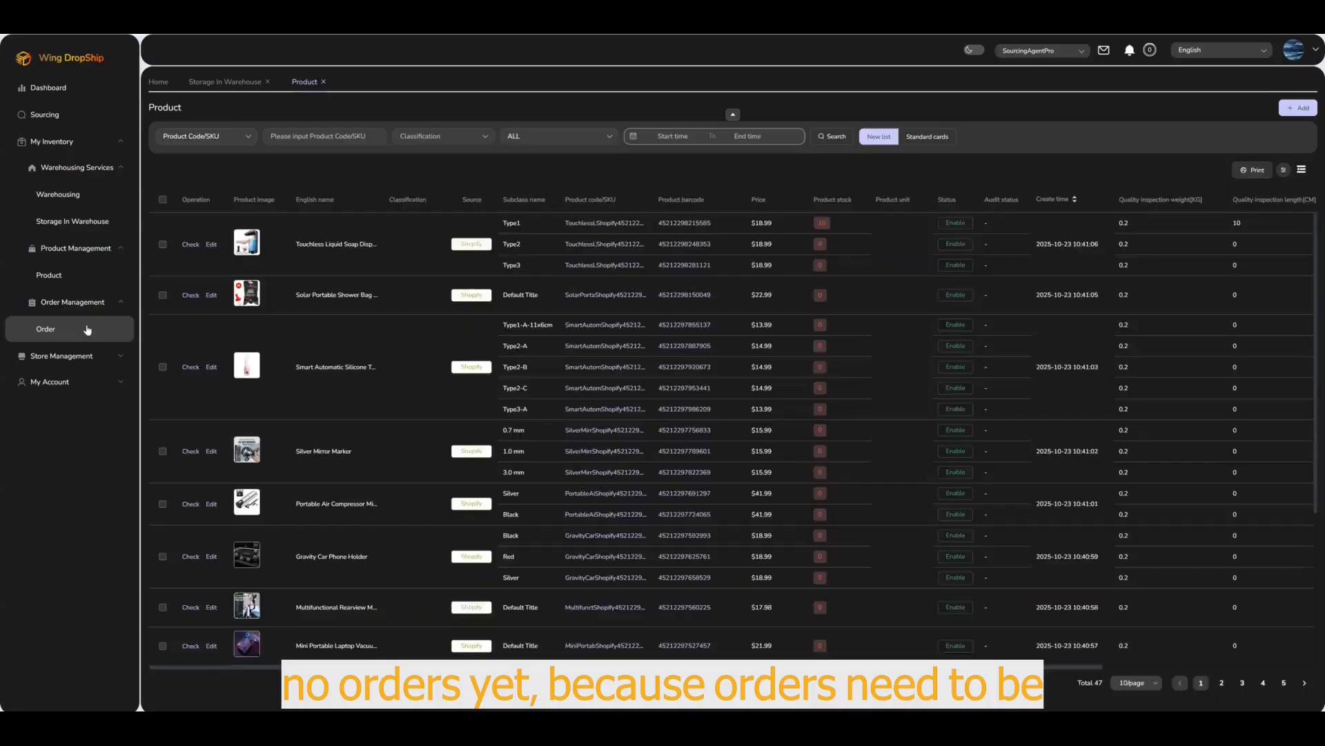
{"action": "left_click", "coordinate": [87, 330]}
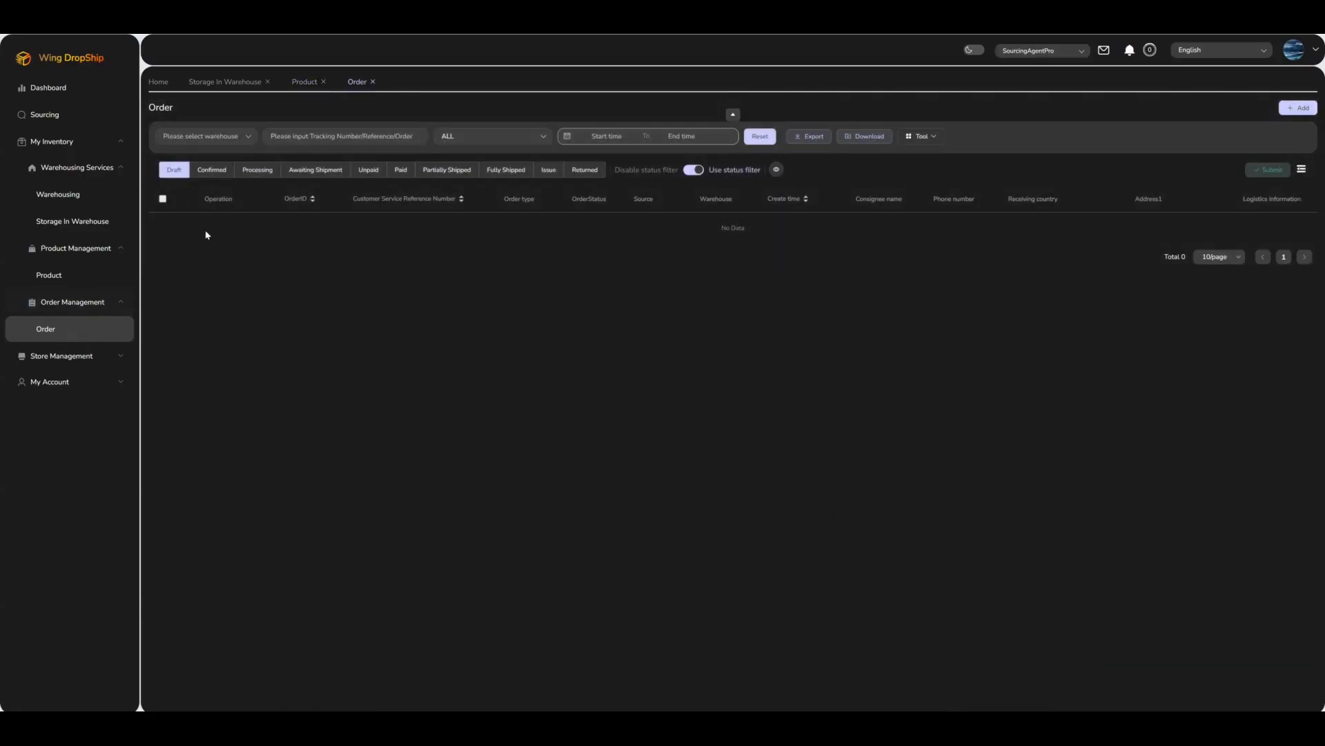
Step: In Shopify Order Information, select the pending Shopify order and Batch Push it
{"action": "left_click", "coordinate": [86, 356]}
{"action": "left_click", "coordinate": [84, 382]}
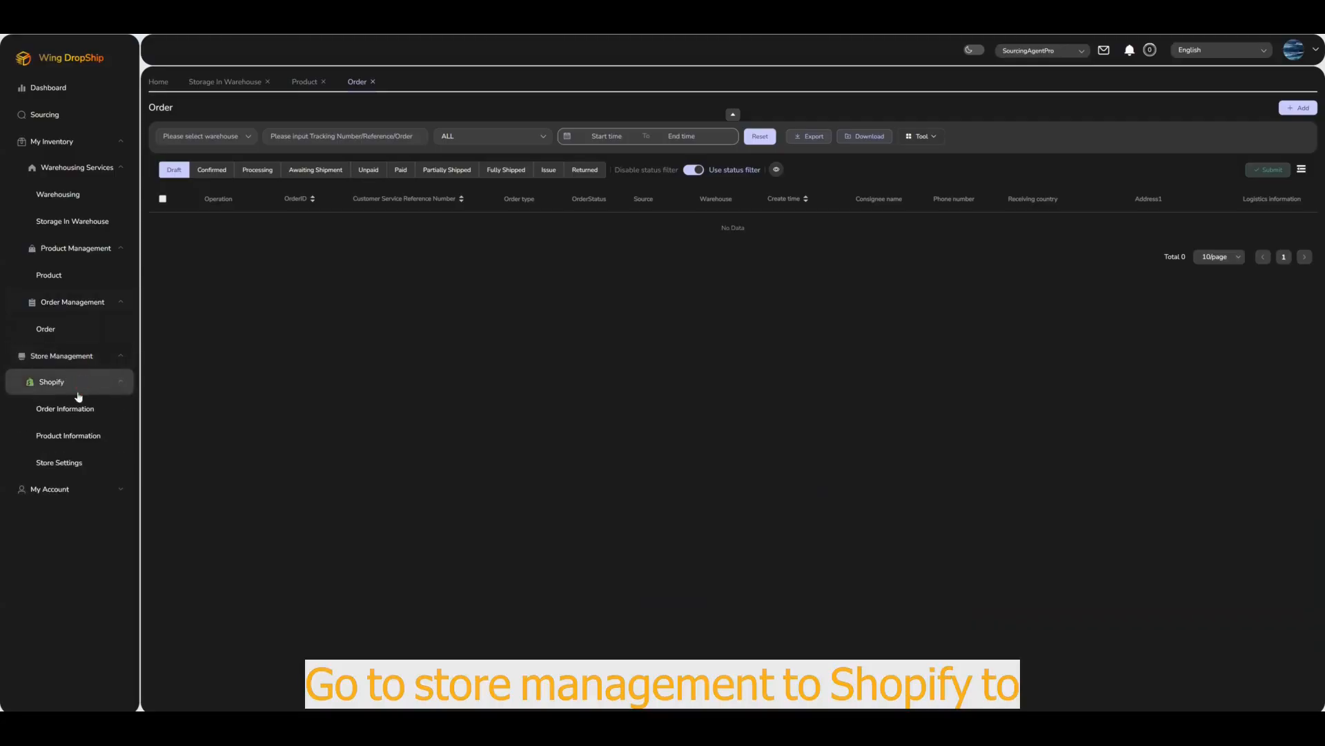
{"action": "left_click", "coordinate": [78, 412]}
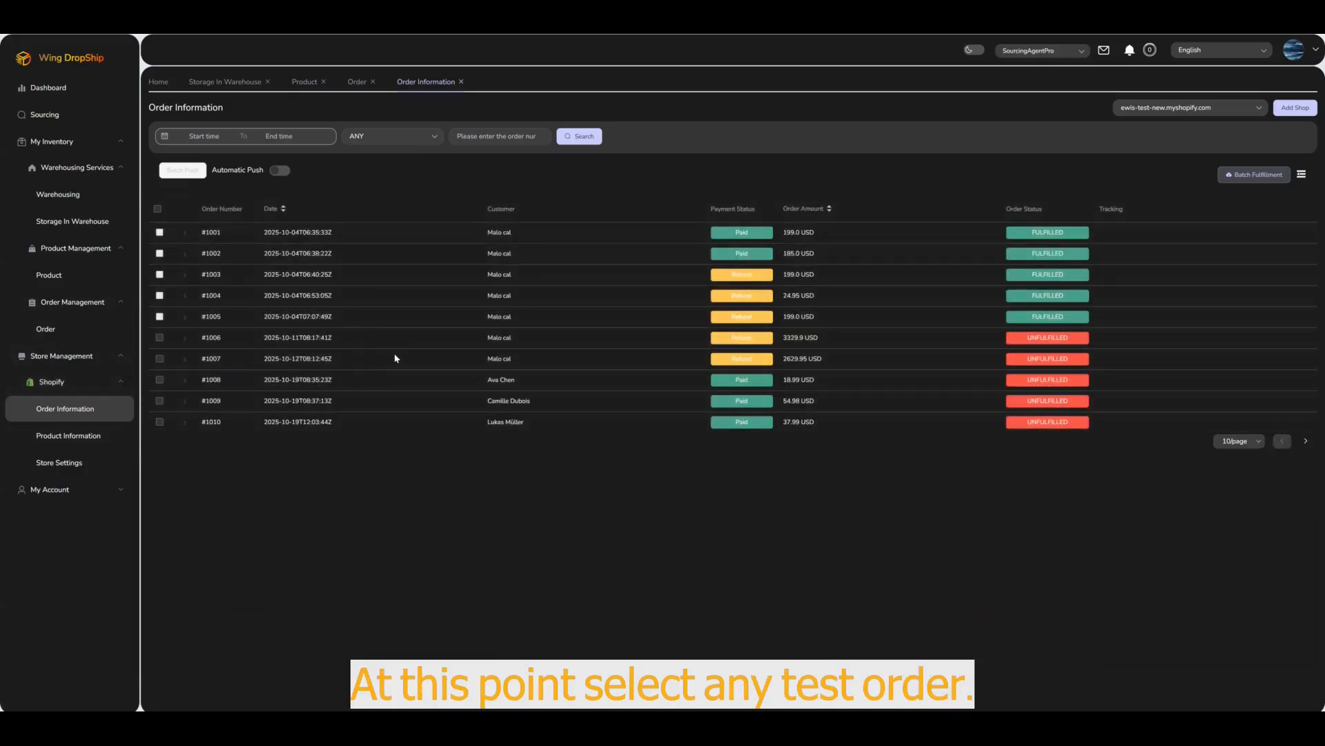
{"action": "left_click", "coordinate": [159, 379]}
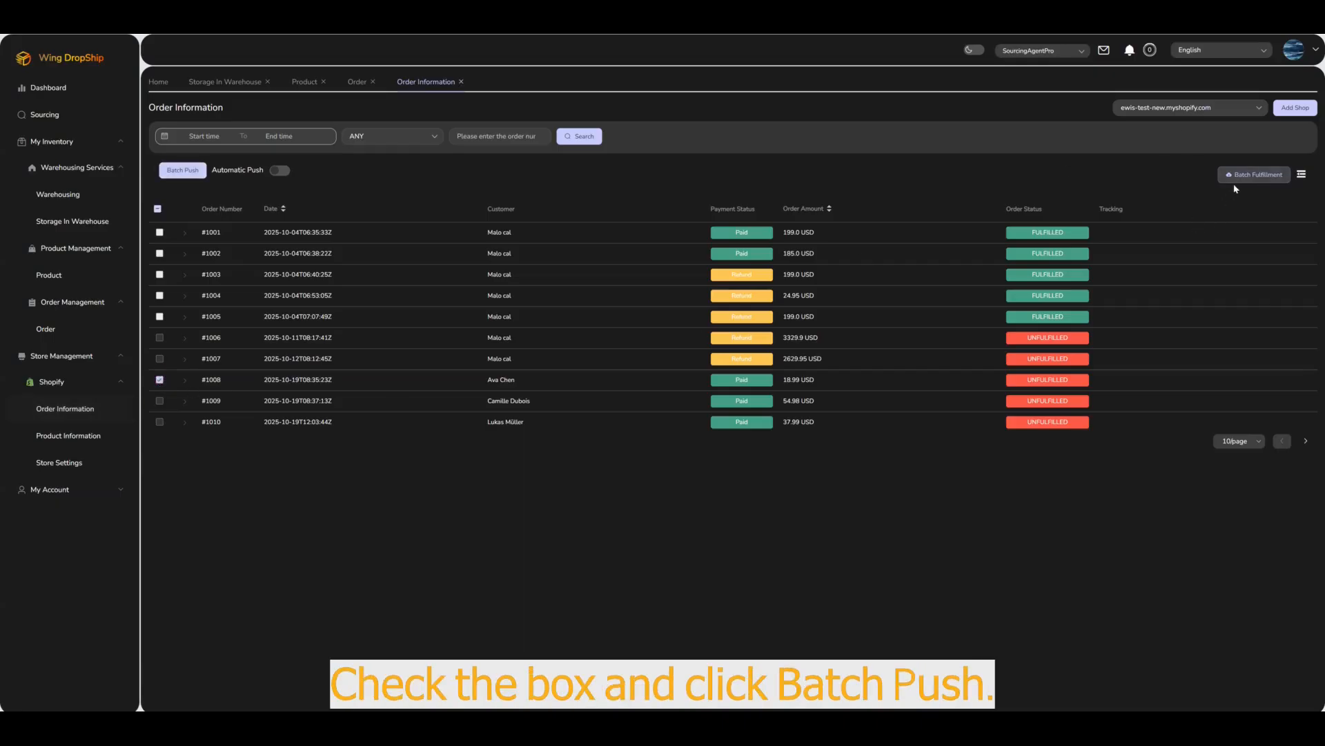
{"action": "left_click", "coordinate": [202, 174]}
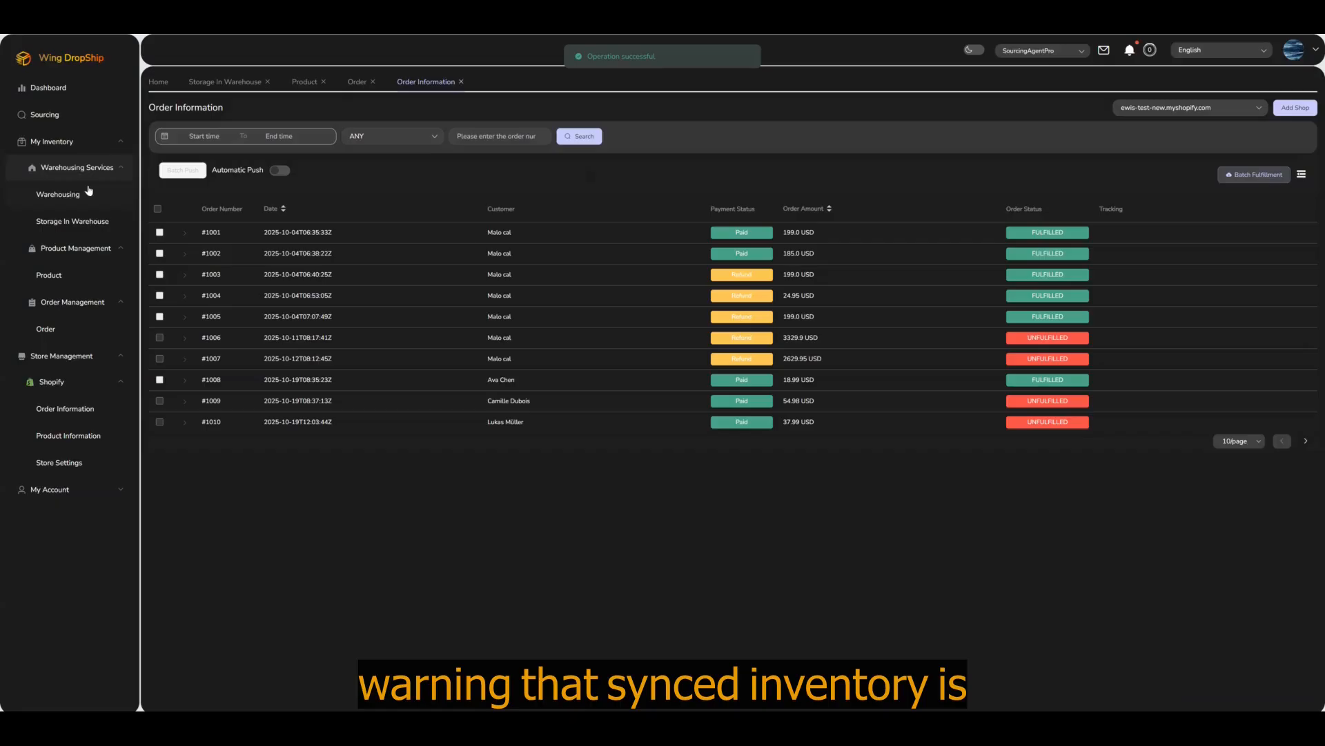
Step: Check warehouse receipts and products, mark the low-stock alert read, then view the draft order
{"action": "left_click", "coordinate": [72, 195]}
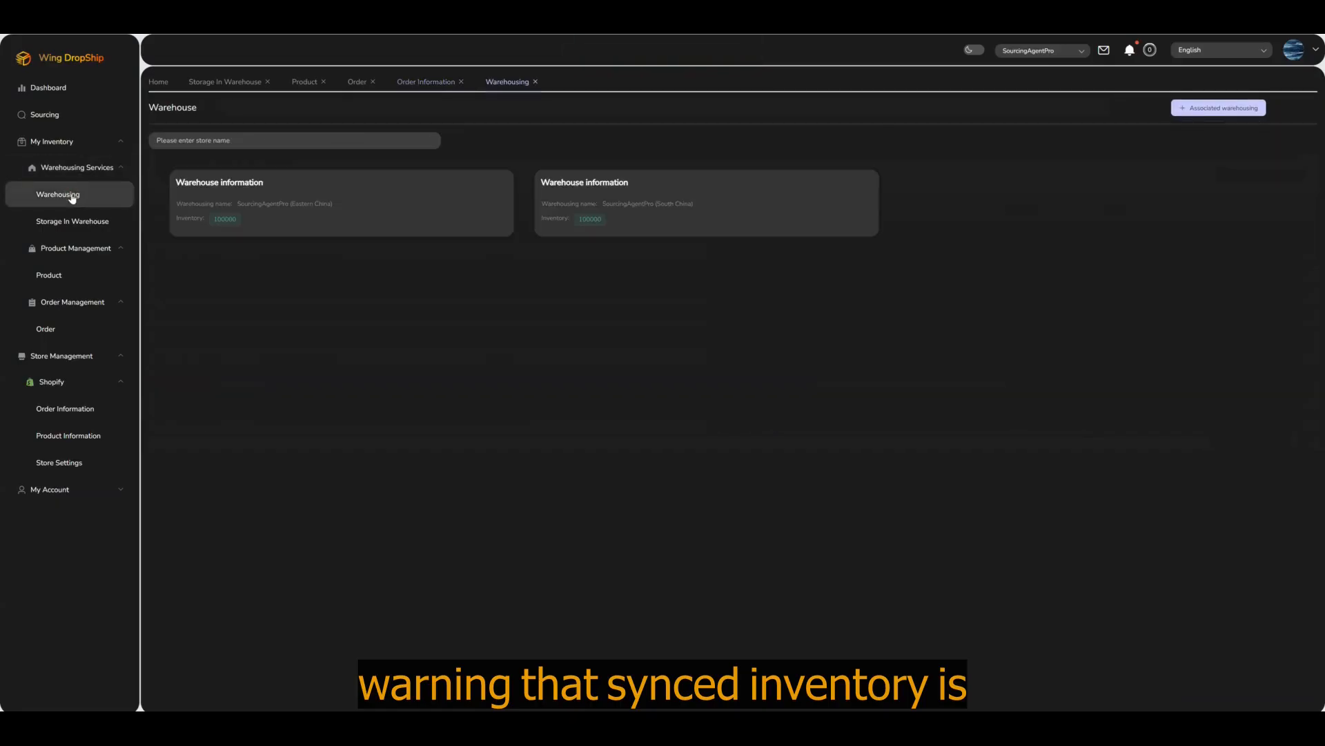
{"action": "left_click", "coordinate": [74, 220]}
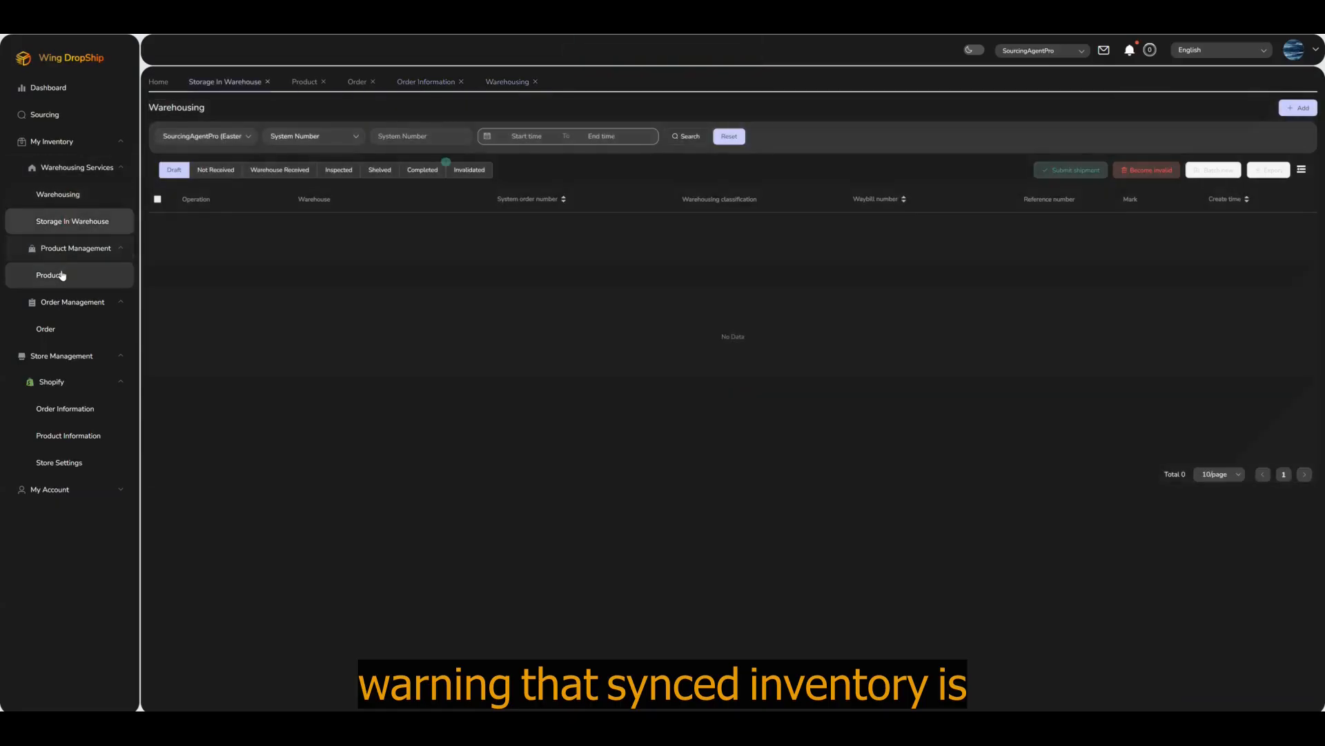
{"action": "left_click", "coordinate": [62, 274]}
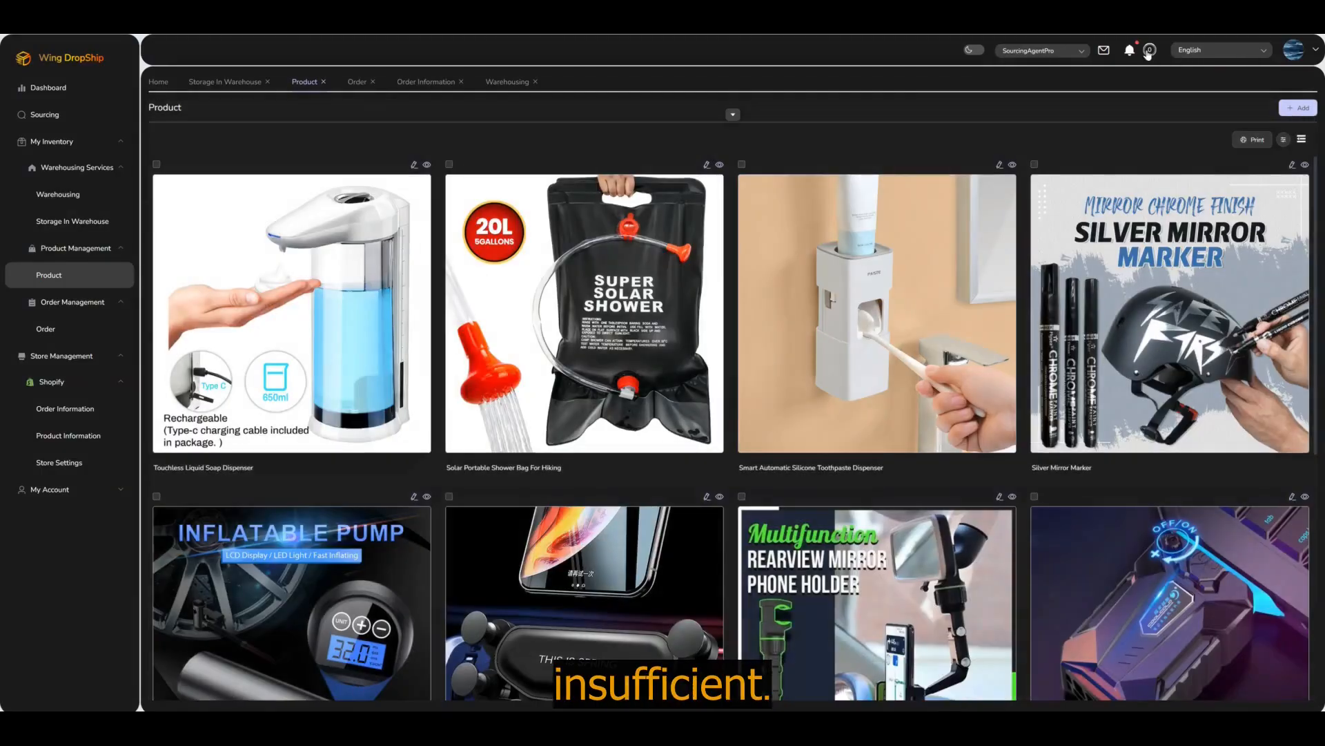
{"action": "left_click", "coordinate": [1130, 50]}
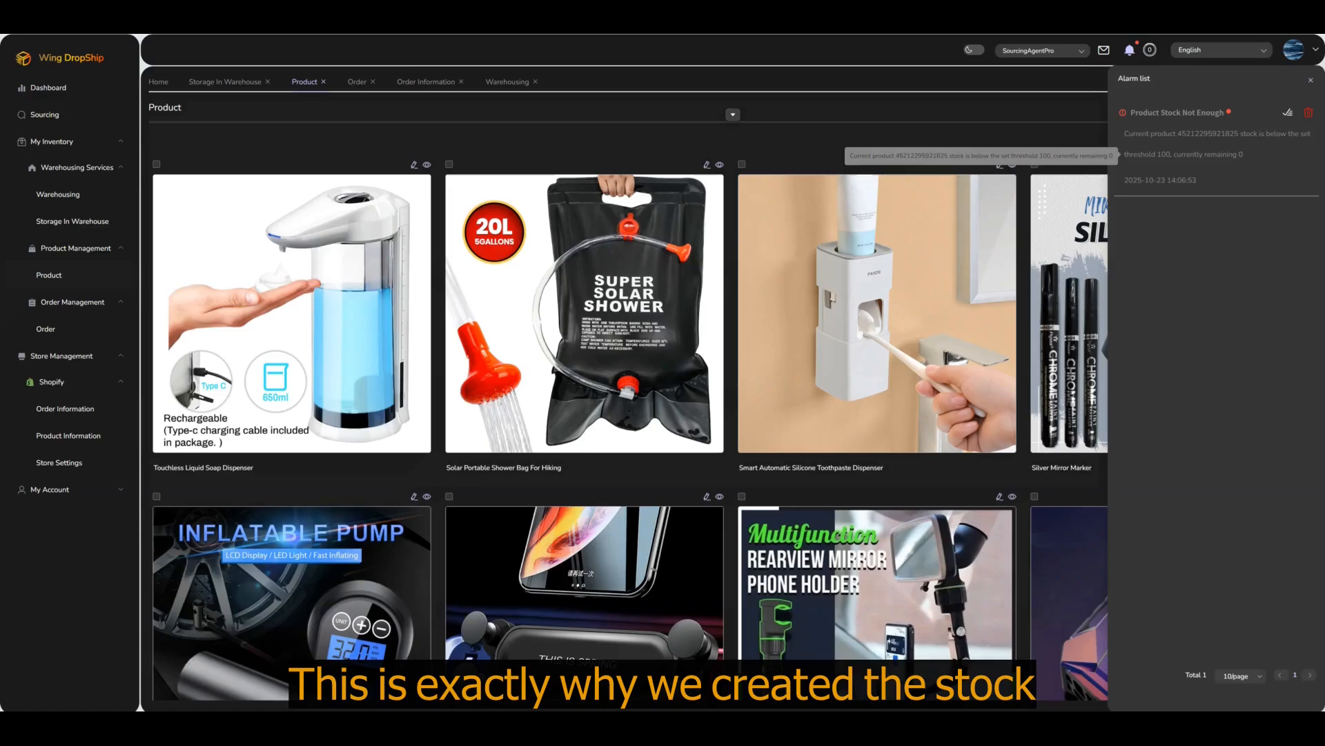
{"action": "left_click", "coordinate": [1287, 110]}
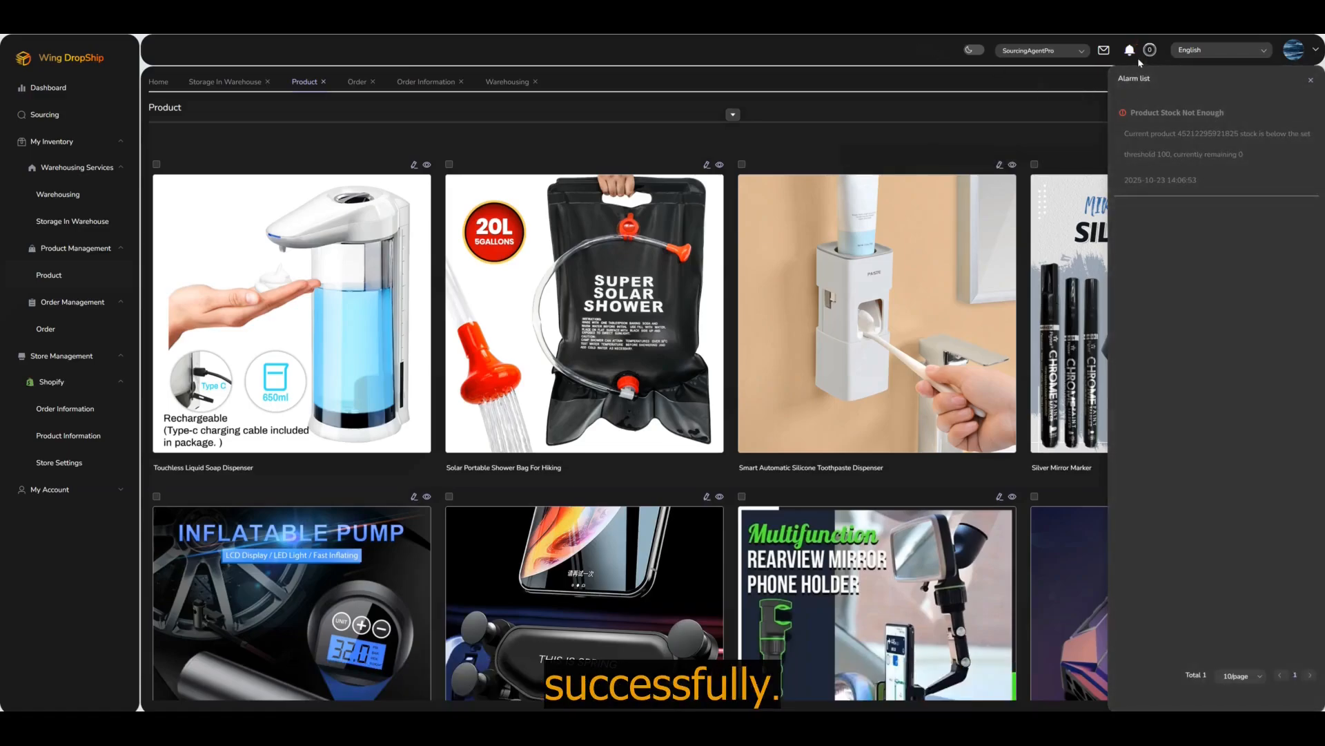
{"action": "left_click", "coordinate": [50, 275]}
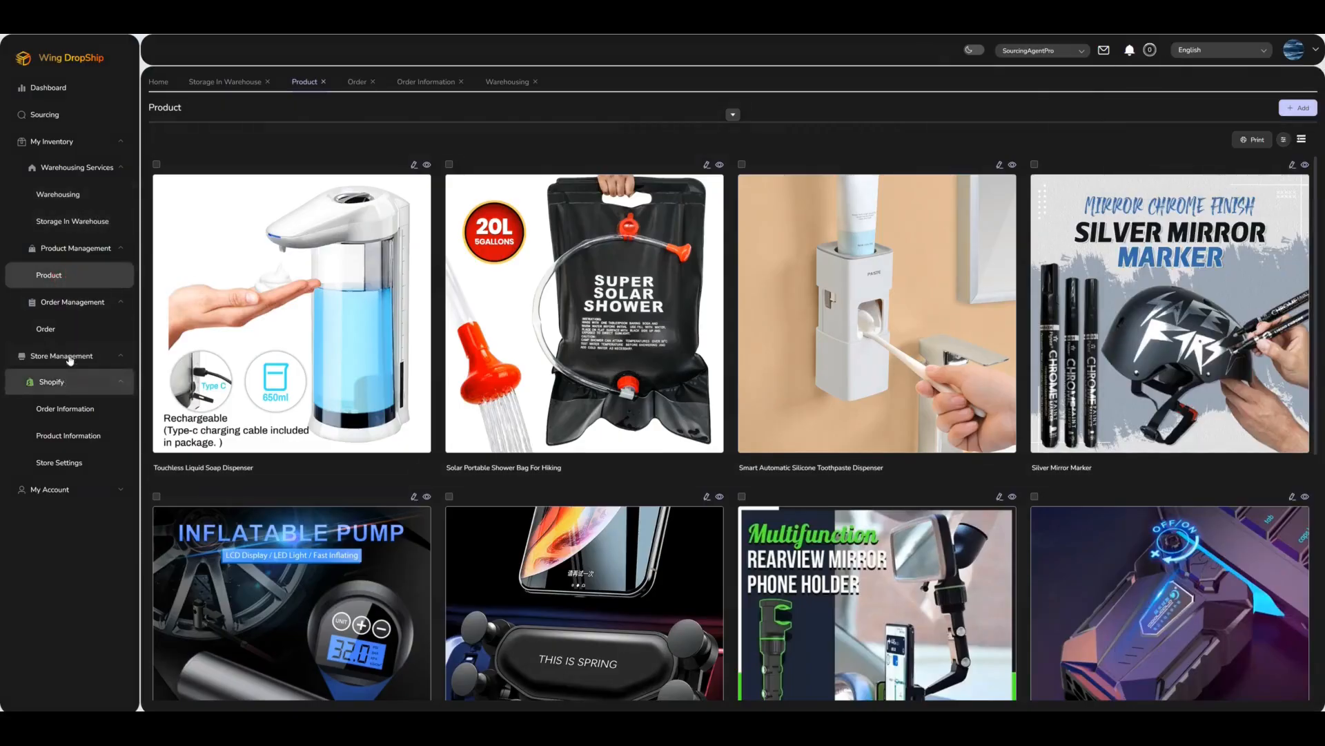
{"action": "left_click", "coordinate": [71, 334]}
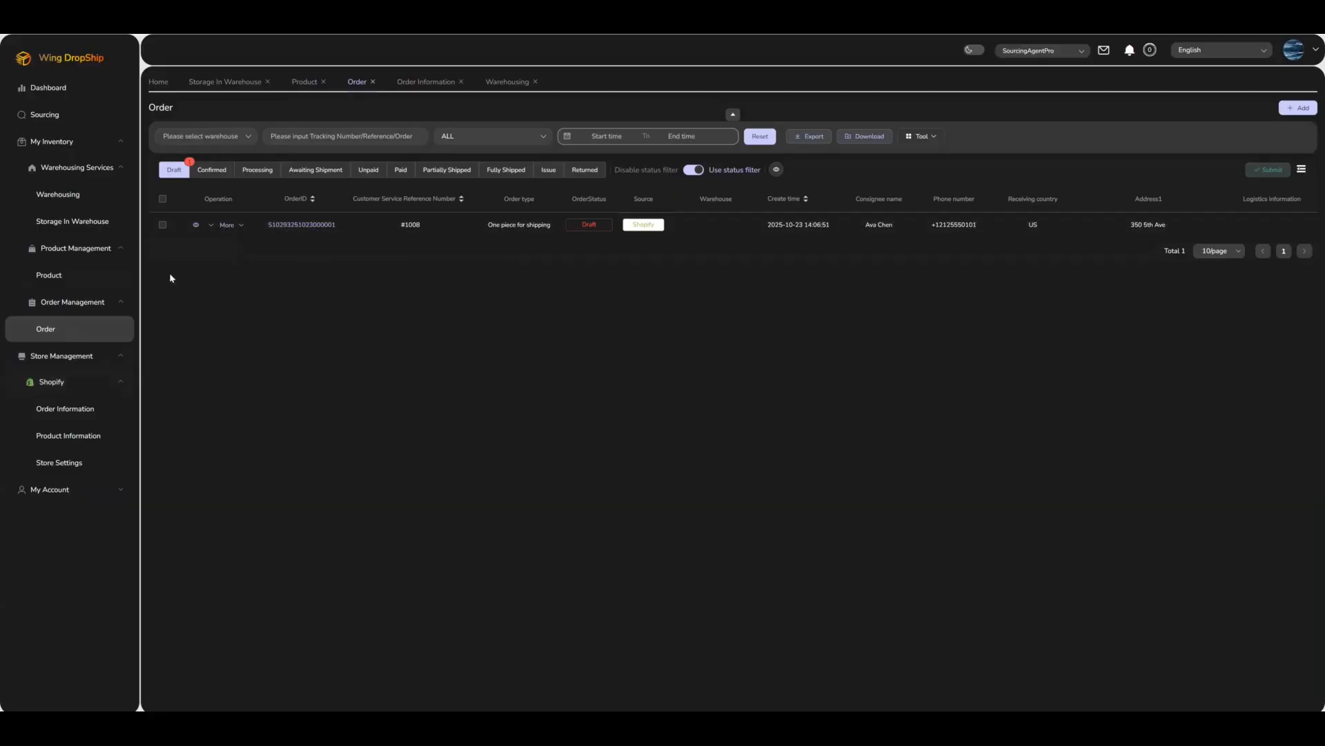
Step: Switch on Automatic Push under Store Management > Shopify > Order Information
{"action": "left_click", "coordinate": [69, 277]}
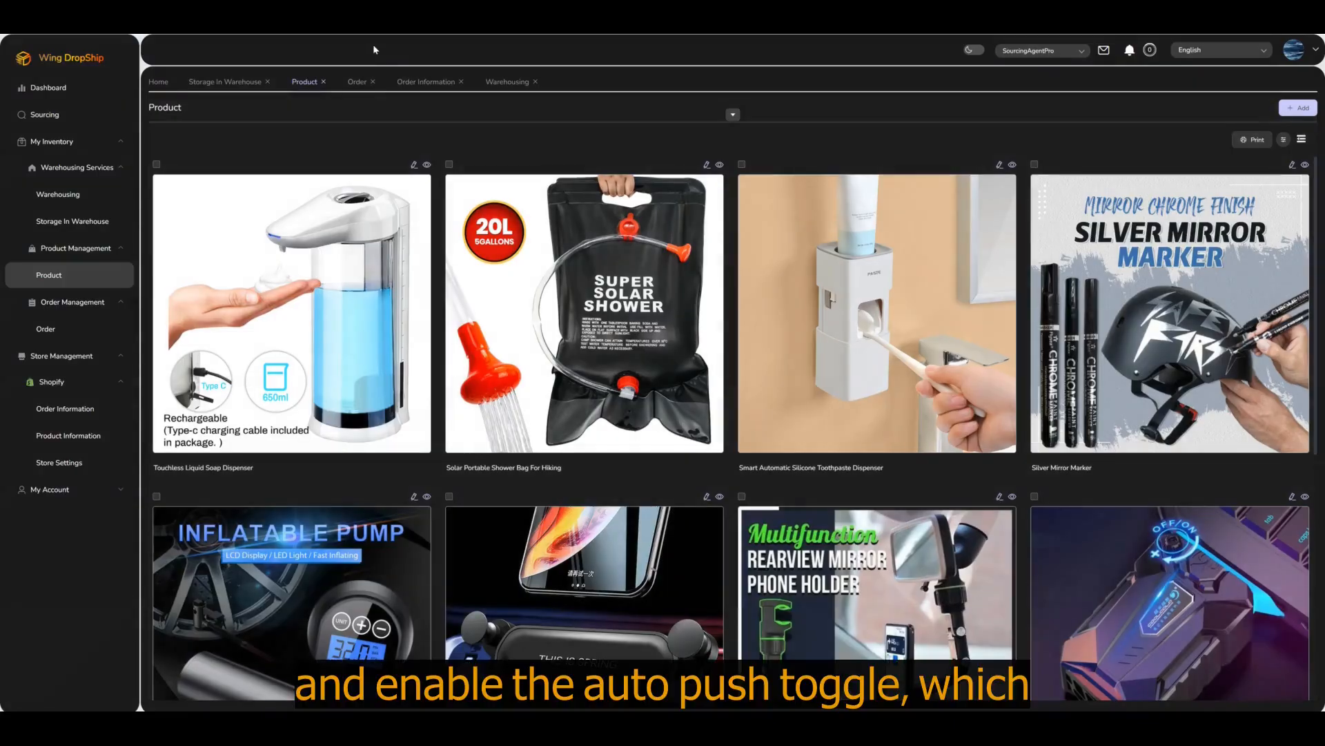
{"action": "left_click", "coordinate": [67, 411]}
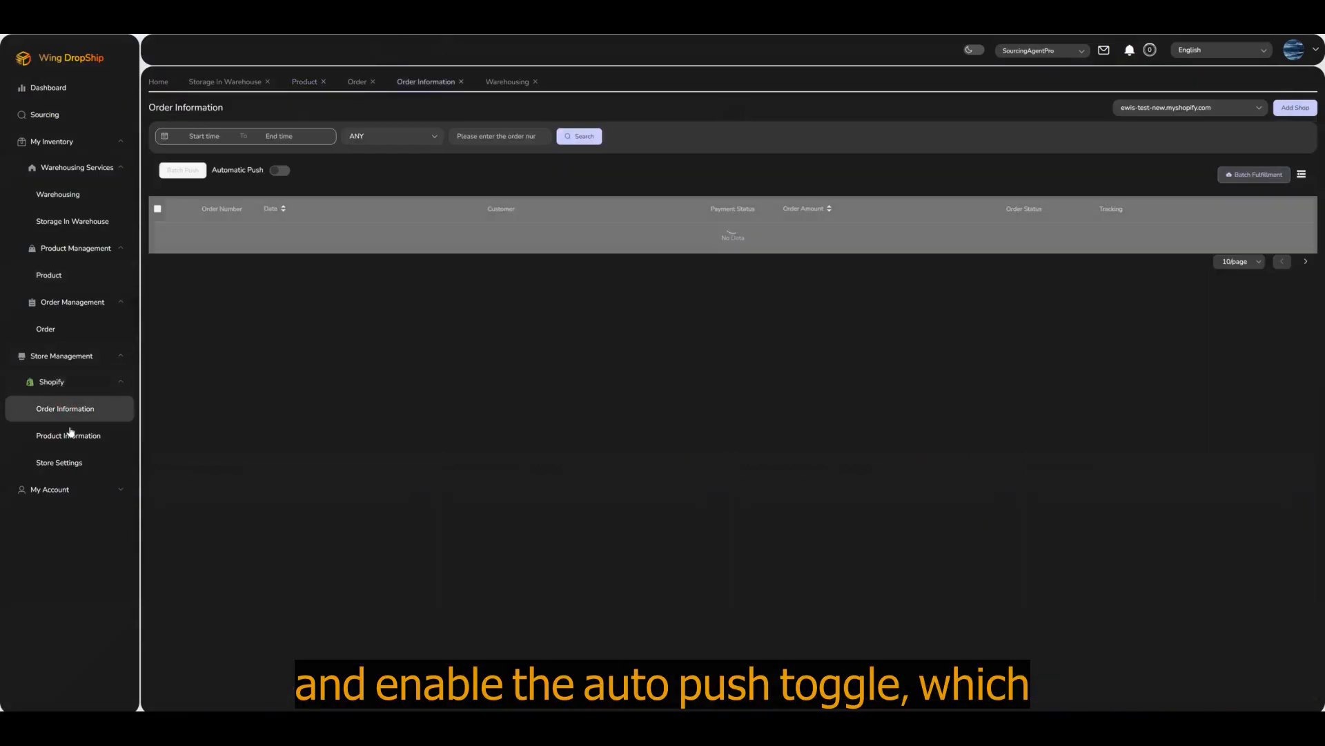
{"action": "left_click", "coordinate": [278, 174]}
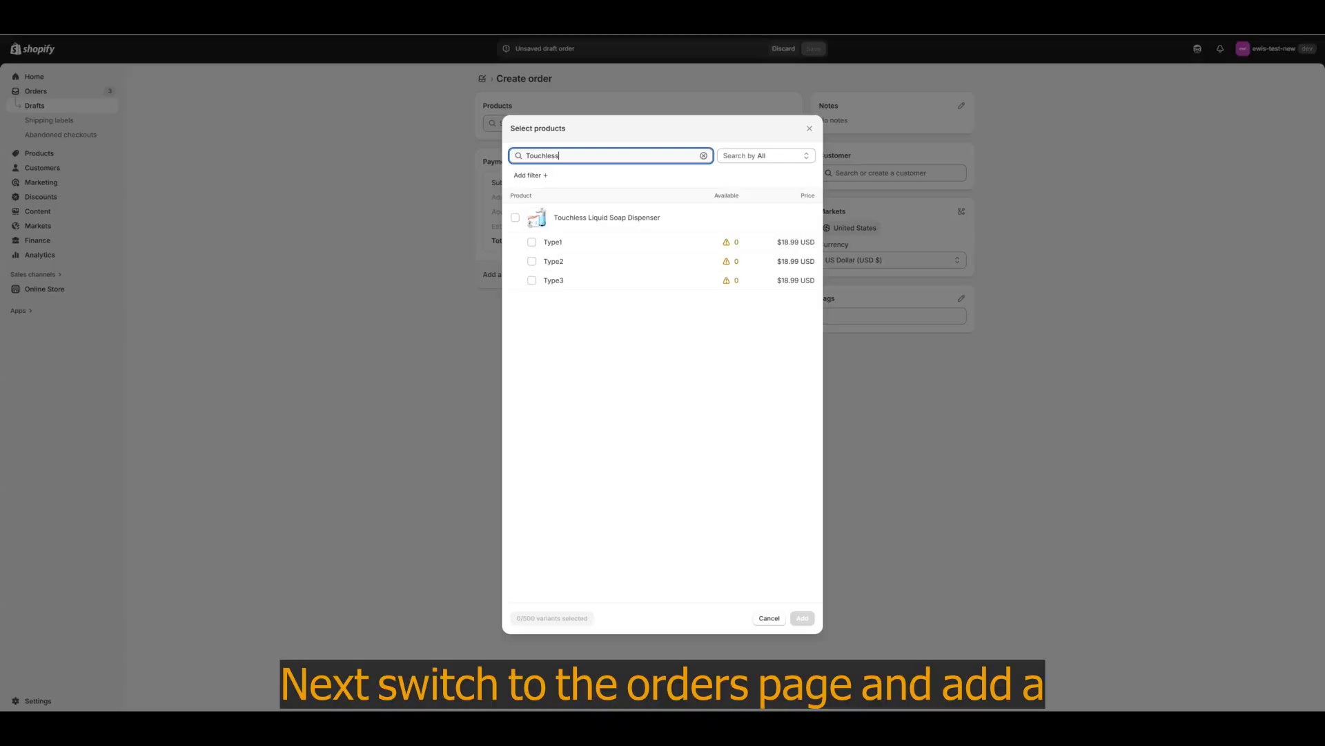
Step: Add one Type1 Touchless Liquid Soap Dispenser, attach the test customer, and mark the order paid
{"action": "left_click", "coordinate": [532, 243]}
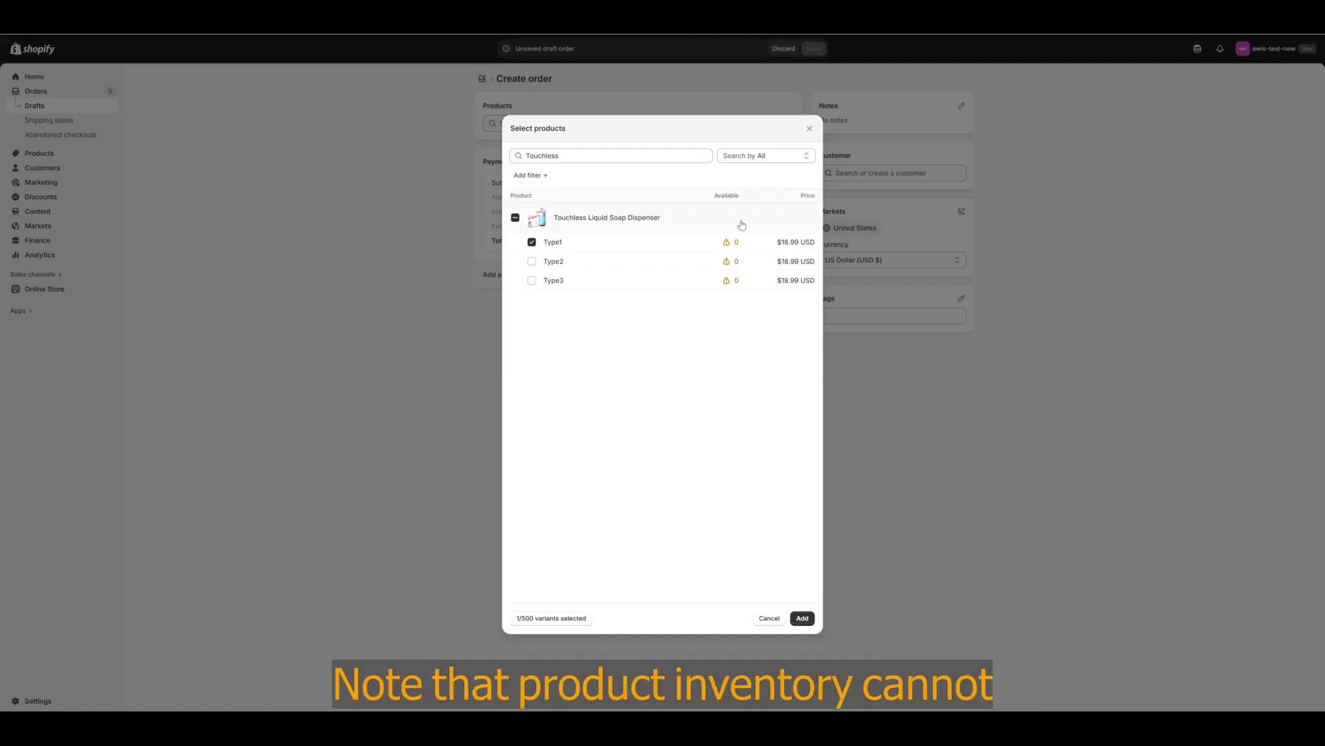
{"action": "left_click", "coordinate": [803, 620]}
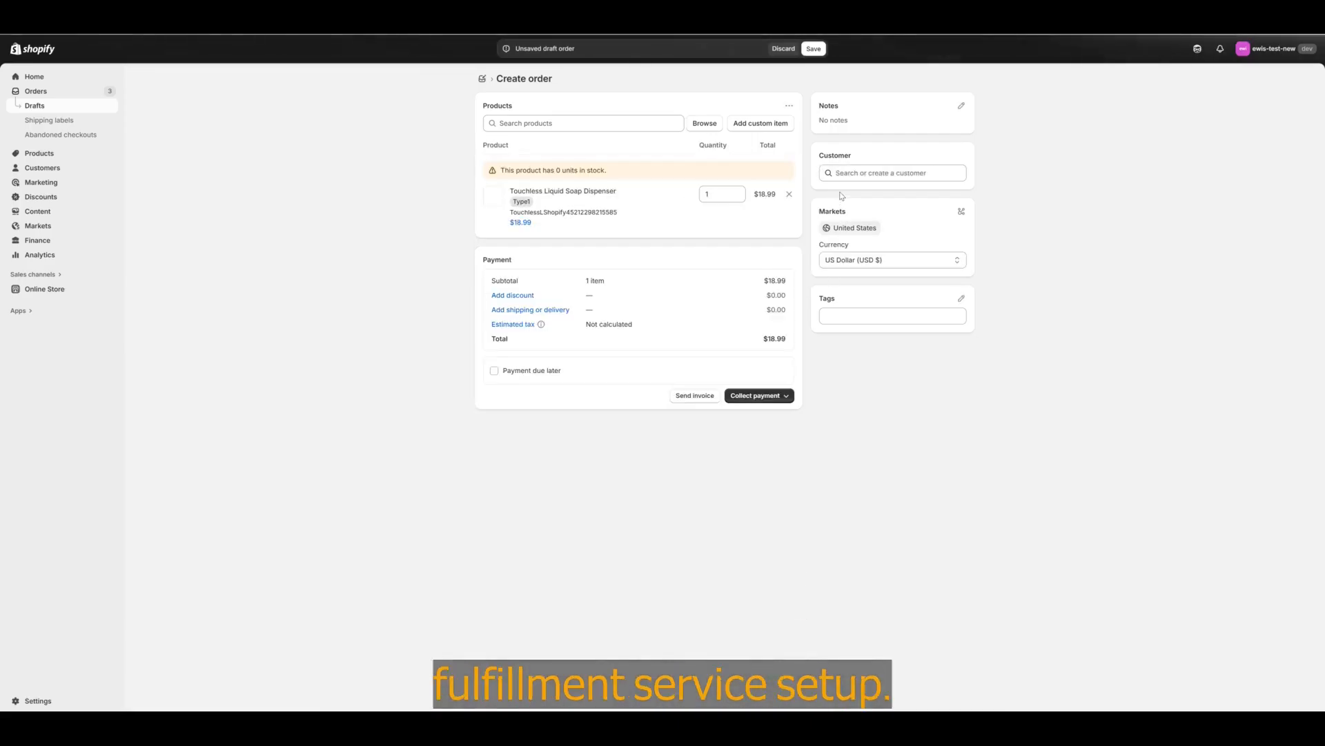
{"action": "left_click", "coordinate": [857, 174]}
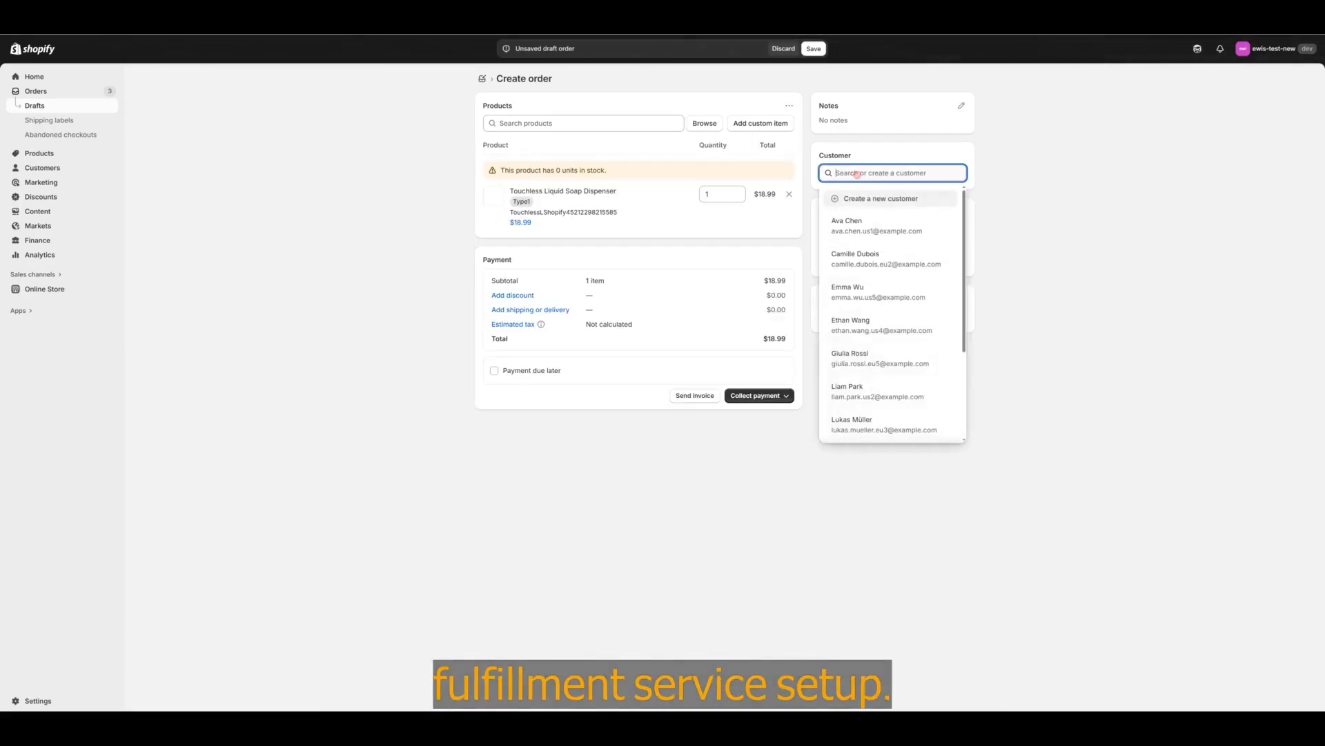
{"action": "left_click", "coordinate": [892, 233]}
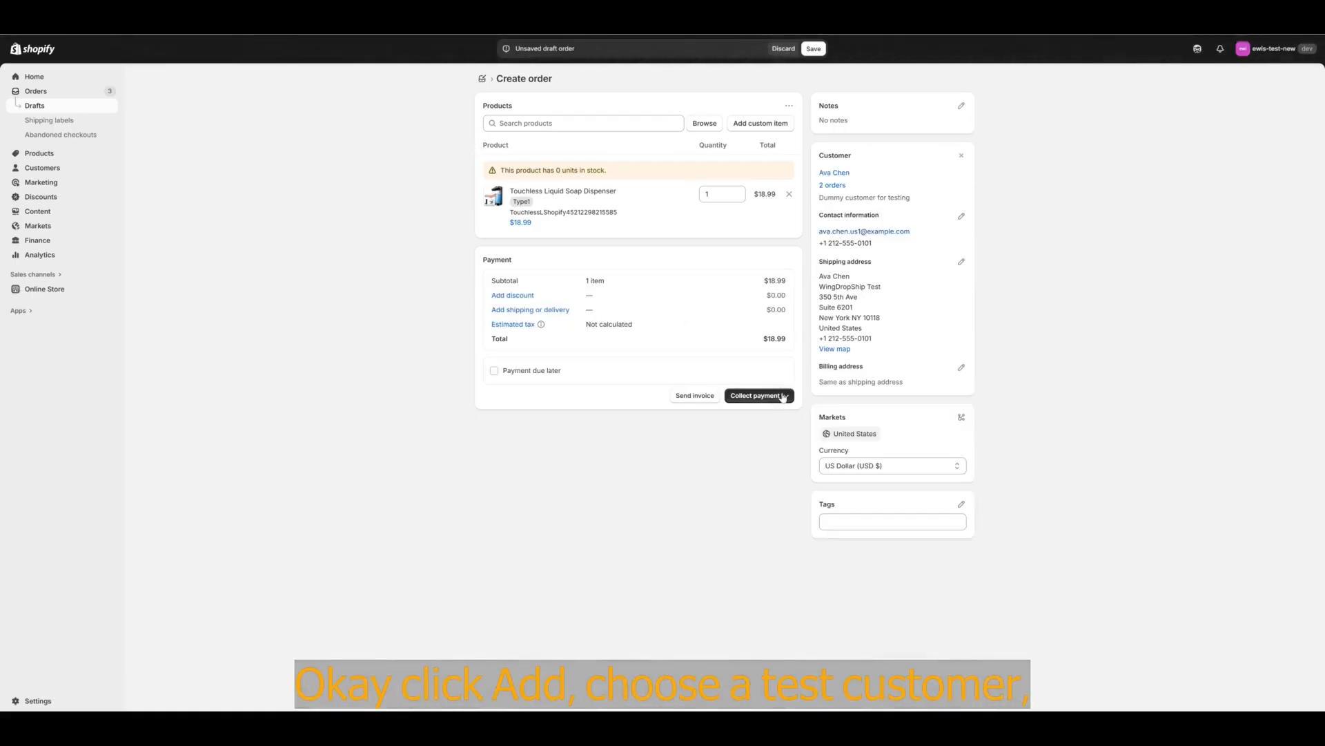
{"action": "left_click", "coordinate": [783, 397]}
{"action": "left_click", "coordinate": [771, 429]}
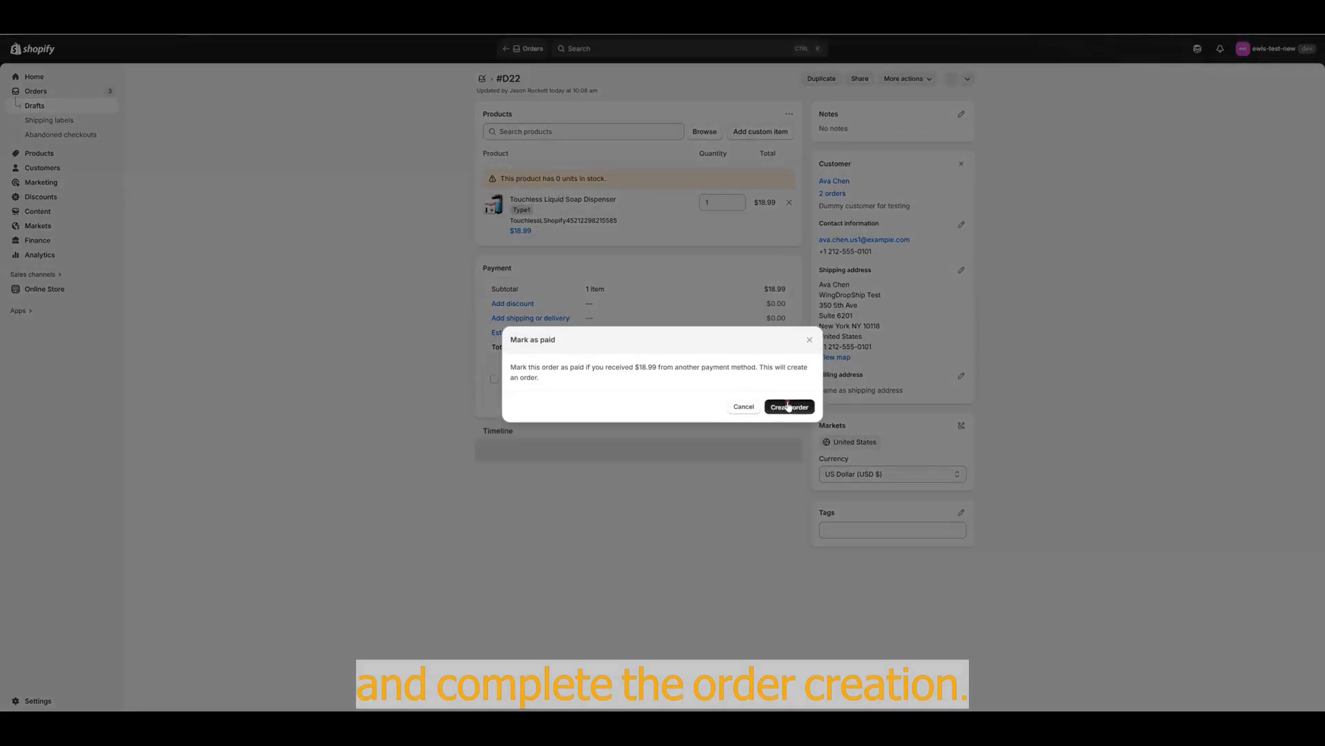
Step: Create the $18.99 paid order #1012, refresh, and open it from the Orders list
{"action": "left_click", "coordinate": [789, 407]}
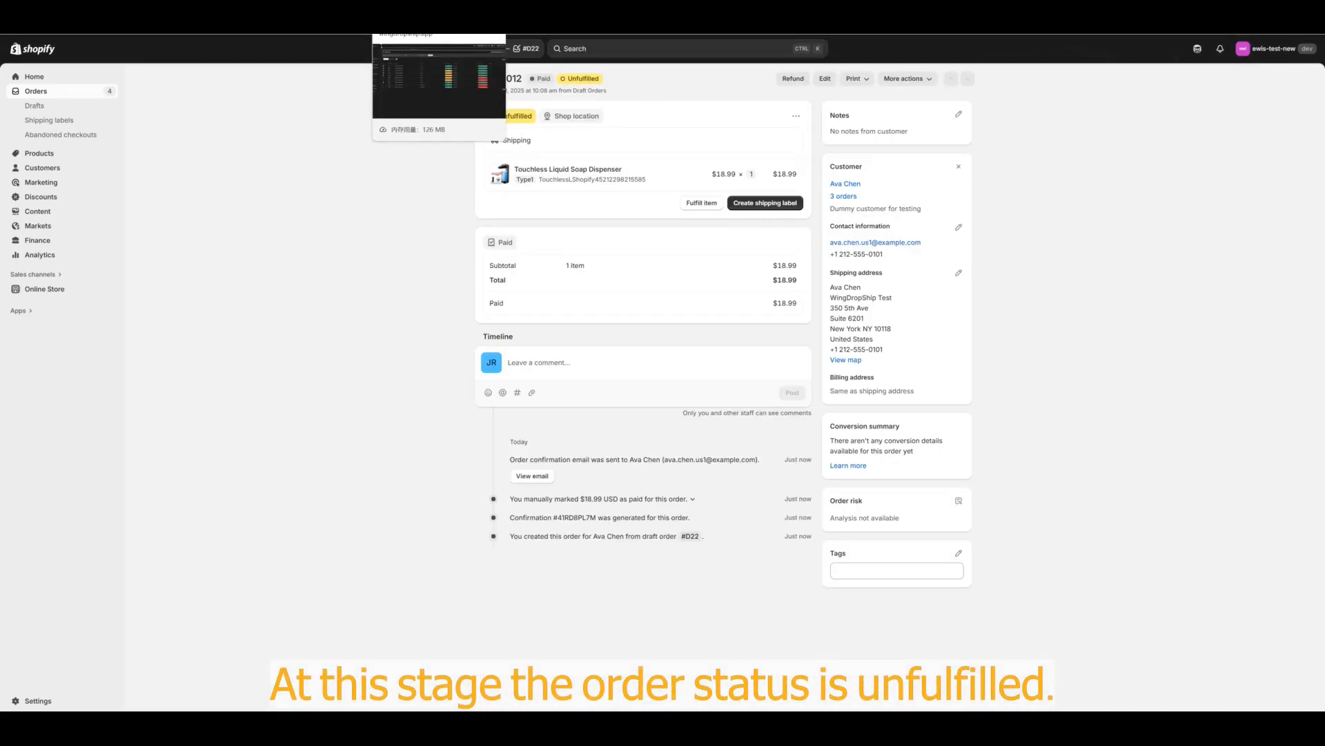
{"action": "left_click", "coordinate": [427, 14]}
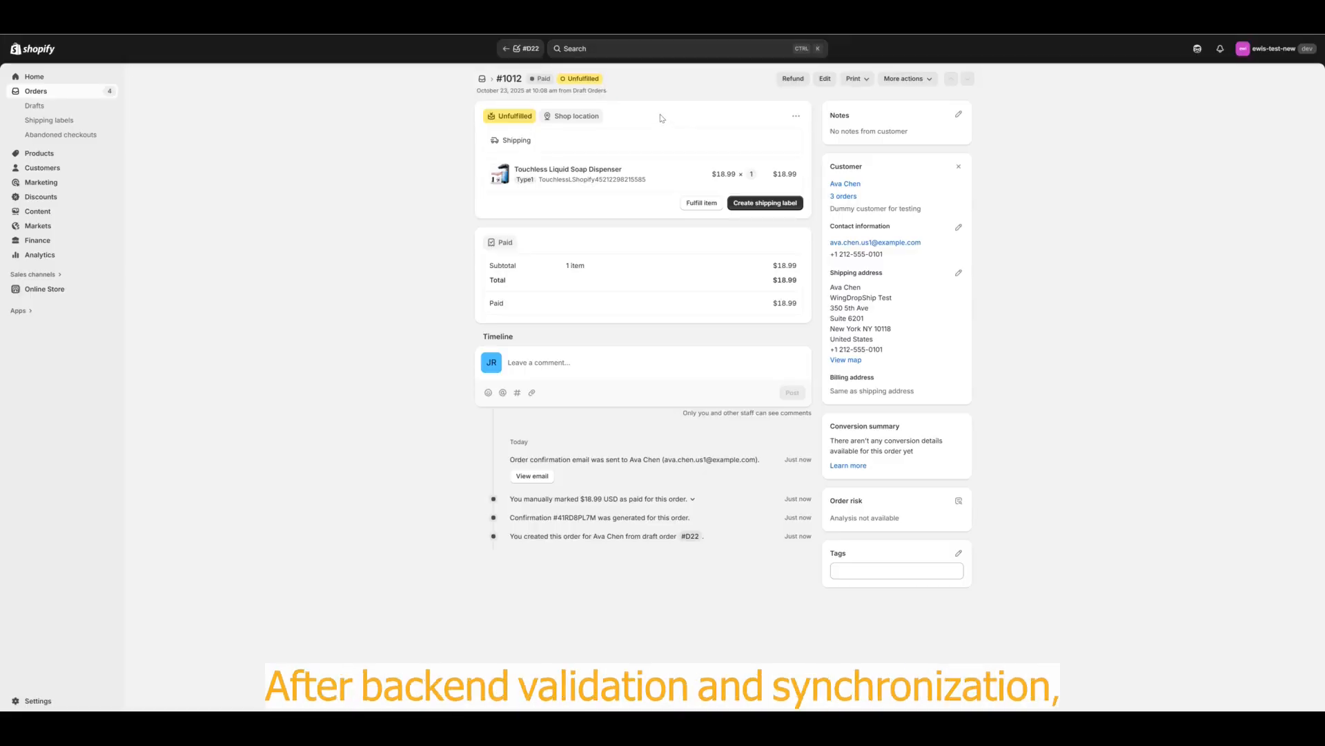
{"action": "key", "text": "F5"}
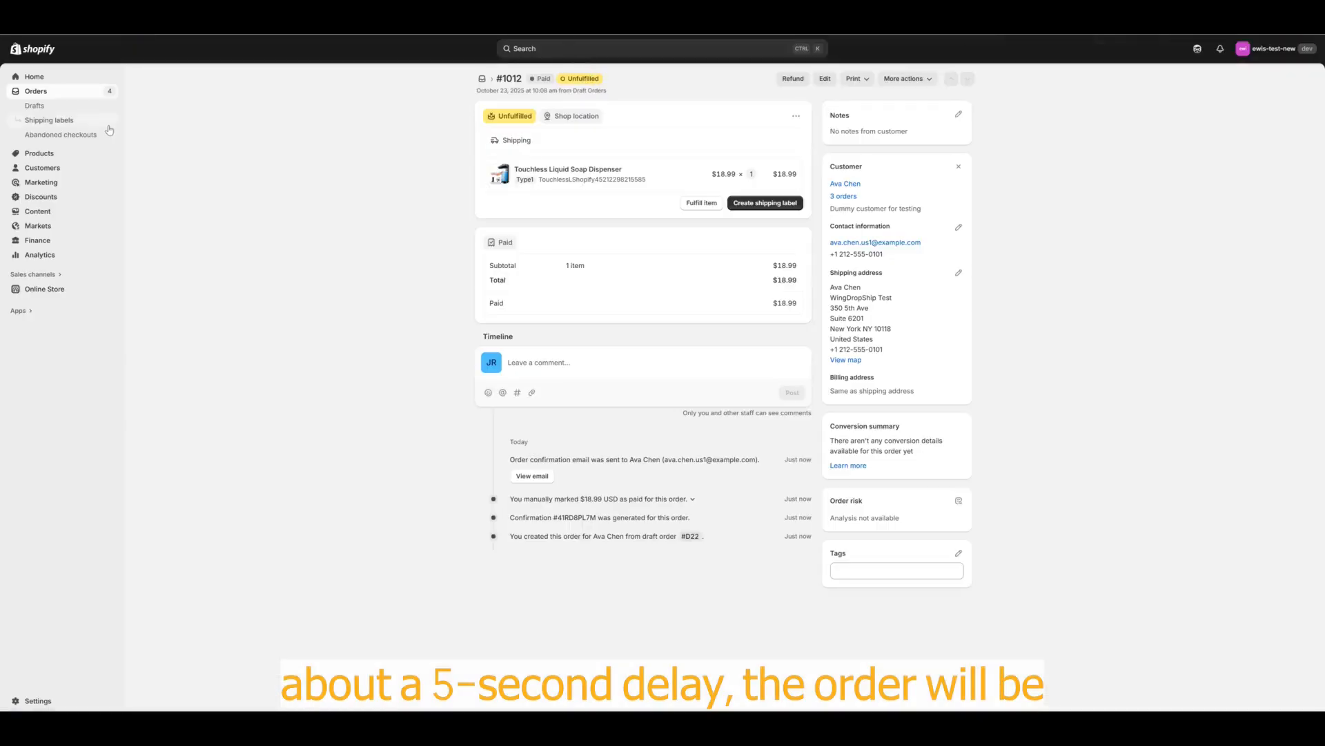
{"action": "left_click", "coordinate": [82, 92]}
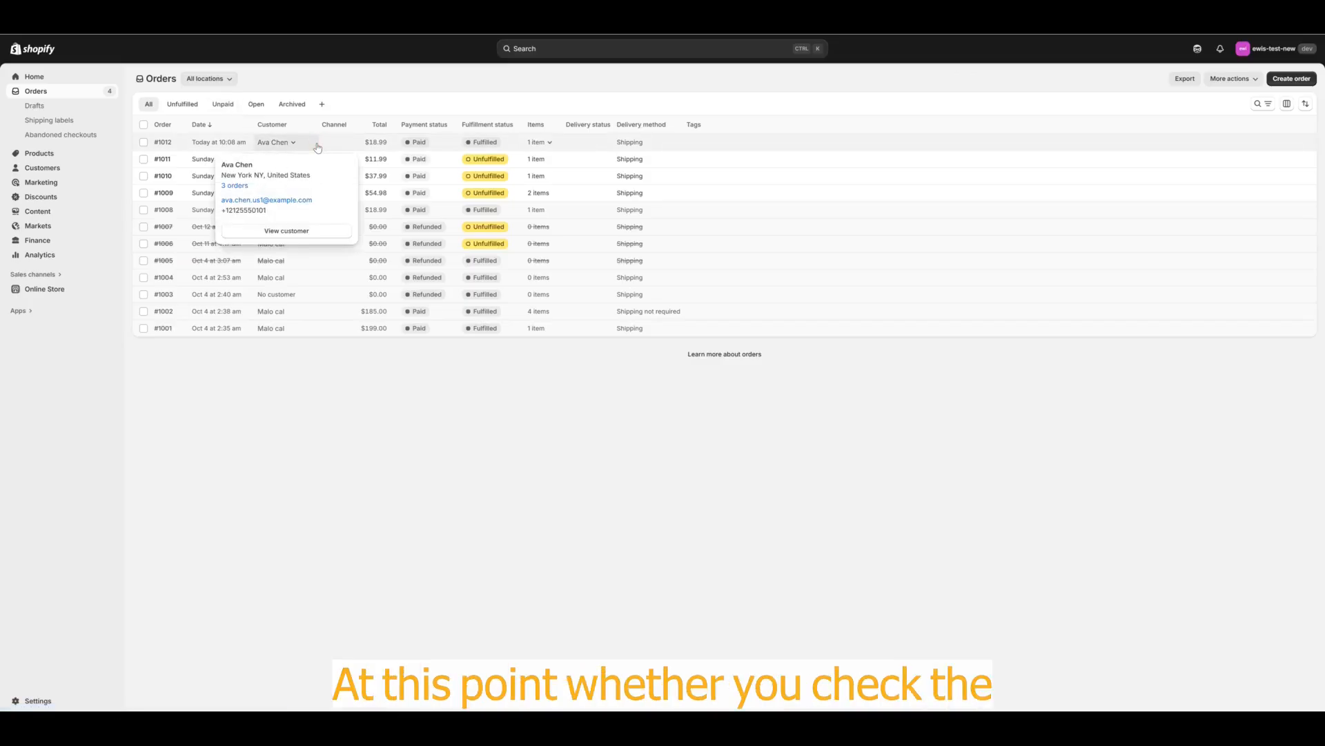
{"action": "left_click", "coordinate": [447, 143]}
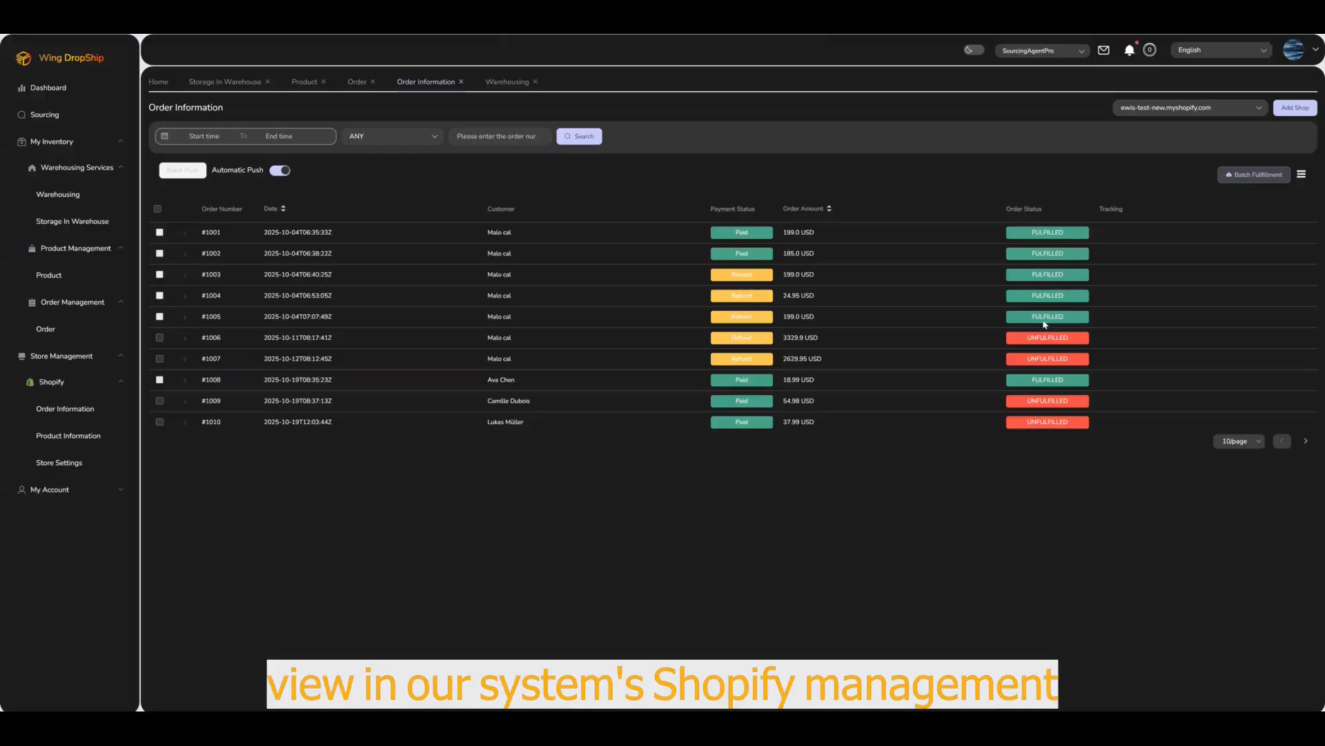
Step: Locate Shopify order #1012 as a Draft next to #1008 in Wing Dropship's Order list
{"action": "left_click", "coordinate": [382, 138]}
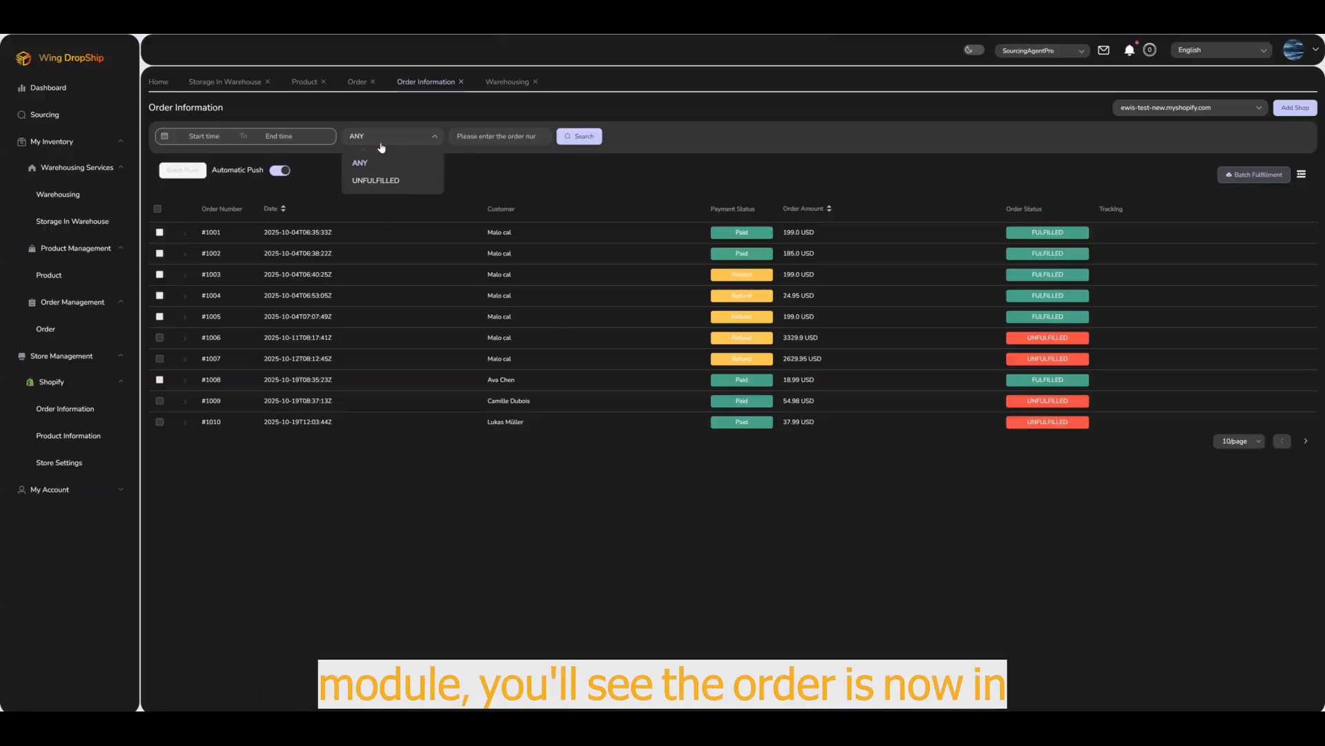
{"action": "left_click", "coordinate": [1305, 441]}
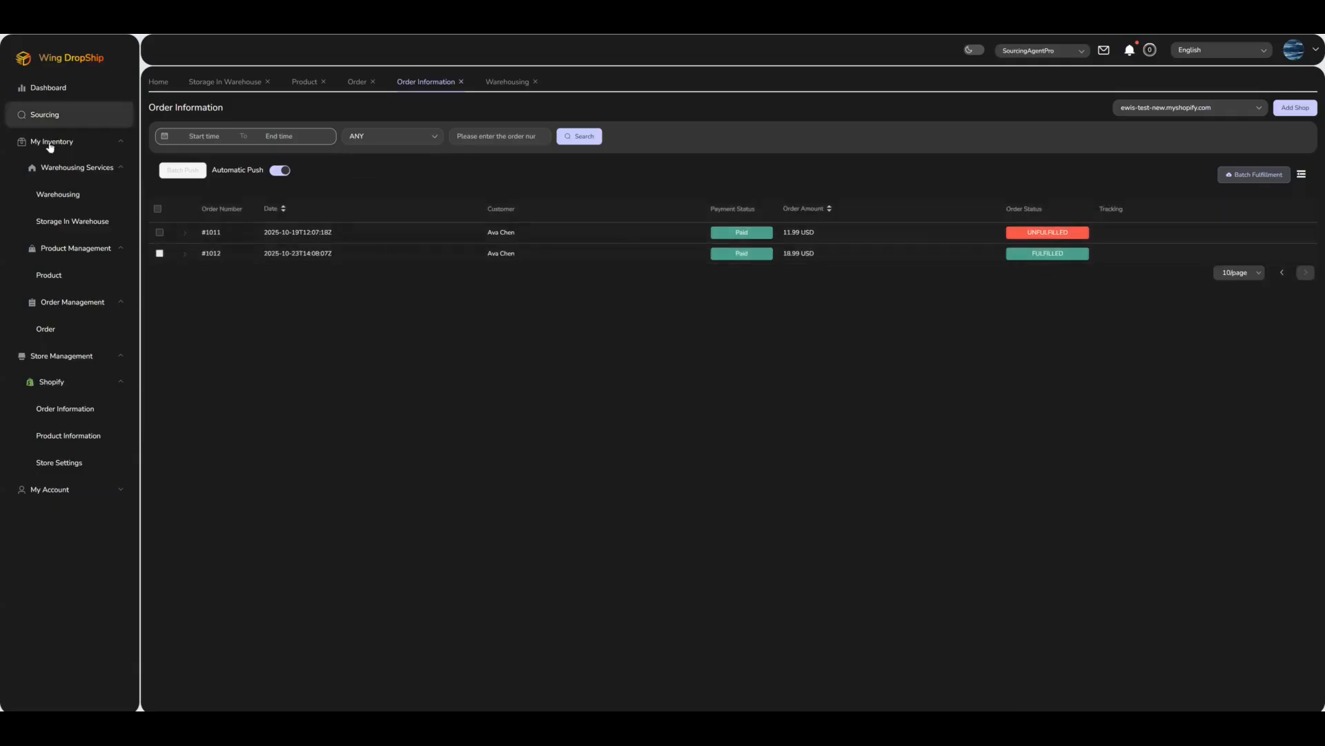
{"action": "left_click", "coordinate": [62, 195]}
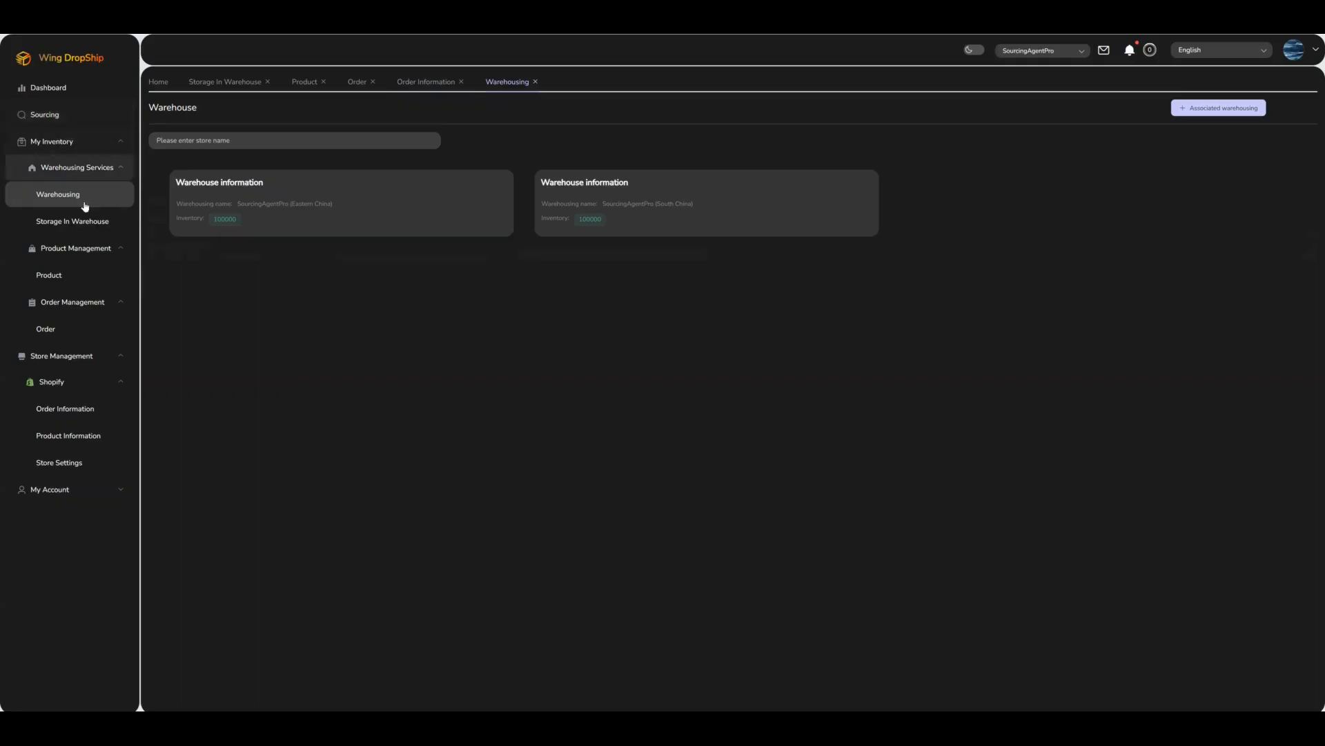
{"action": "left_click", "coordinate": [79, 222]}
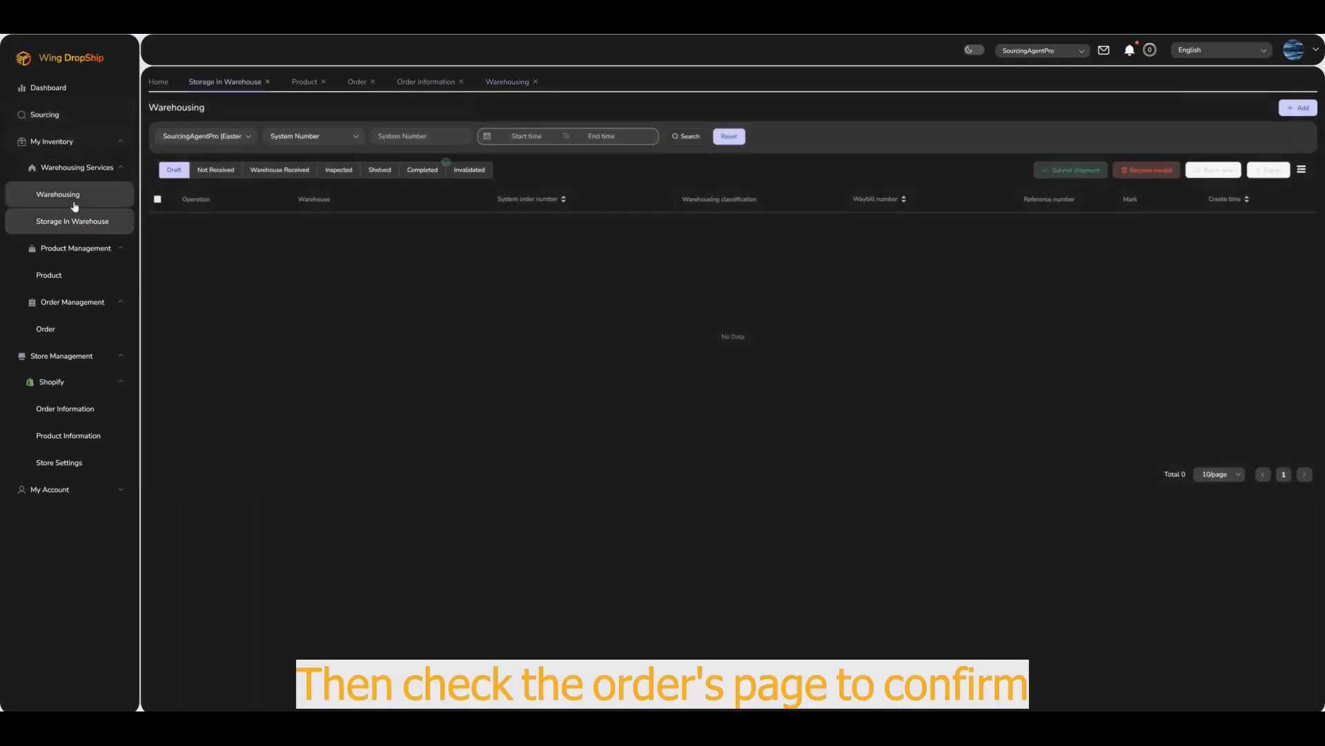
{"action": "left_click", "coordinate": [57, 327]}
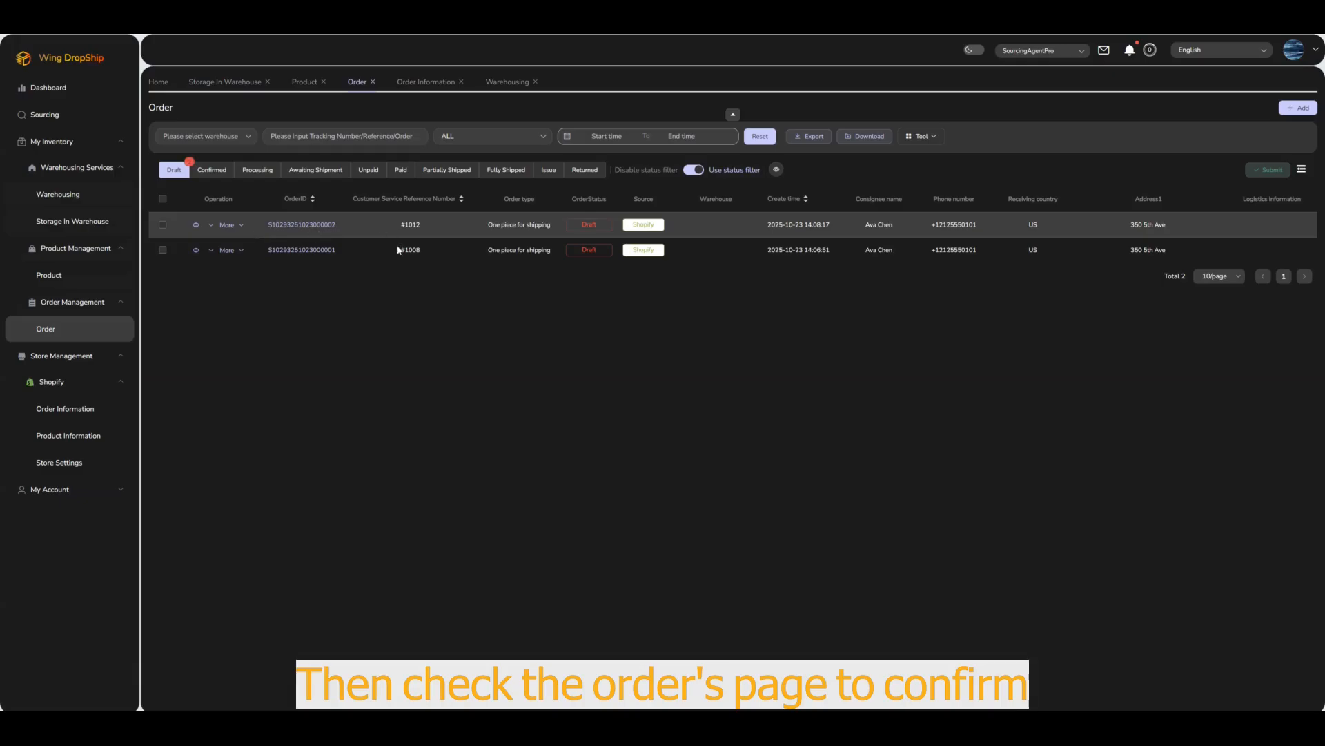
{"action": "left_click", "coordinate": [242, 225]}
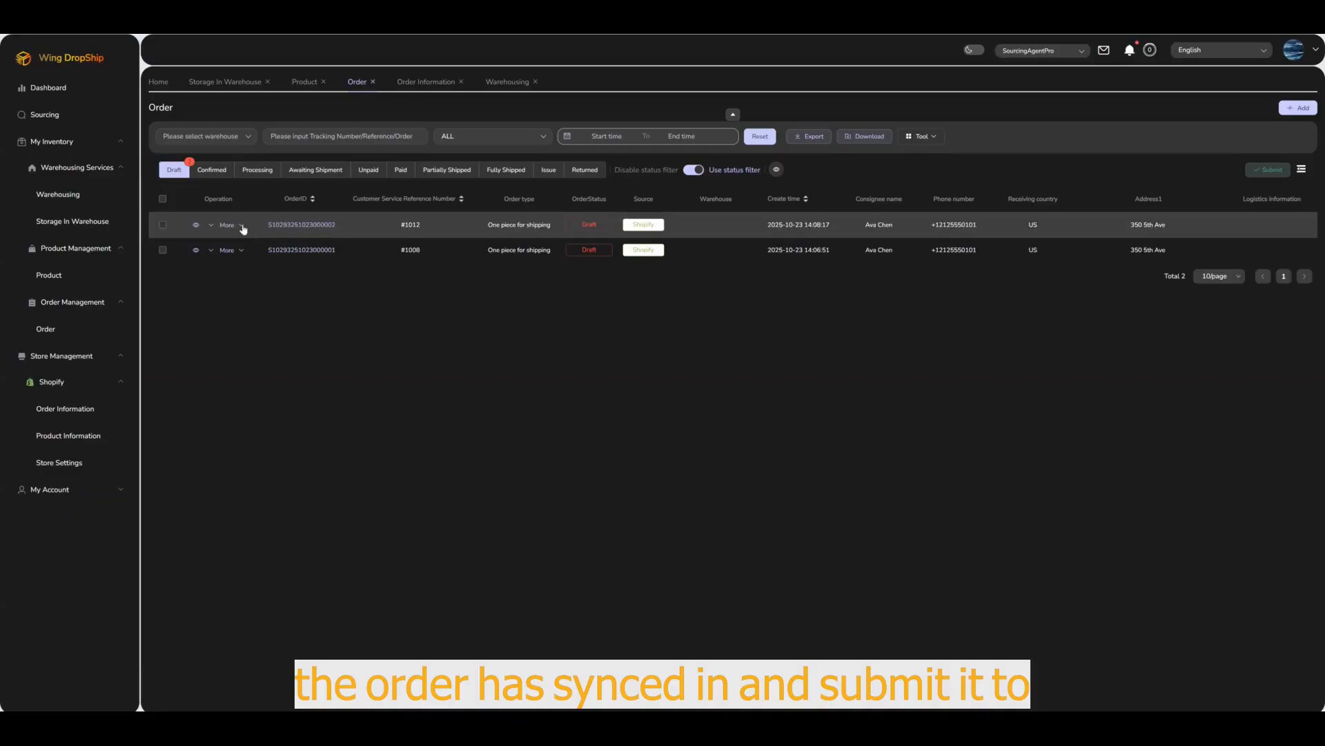
Step: Submit draft order #1012 and check the Confirmed tab
{"action": "left_click", "coordinate": [163, 225]}
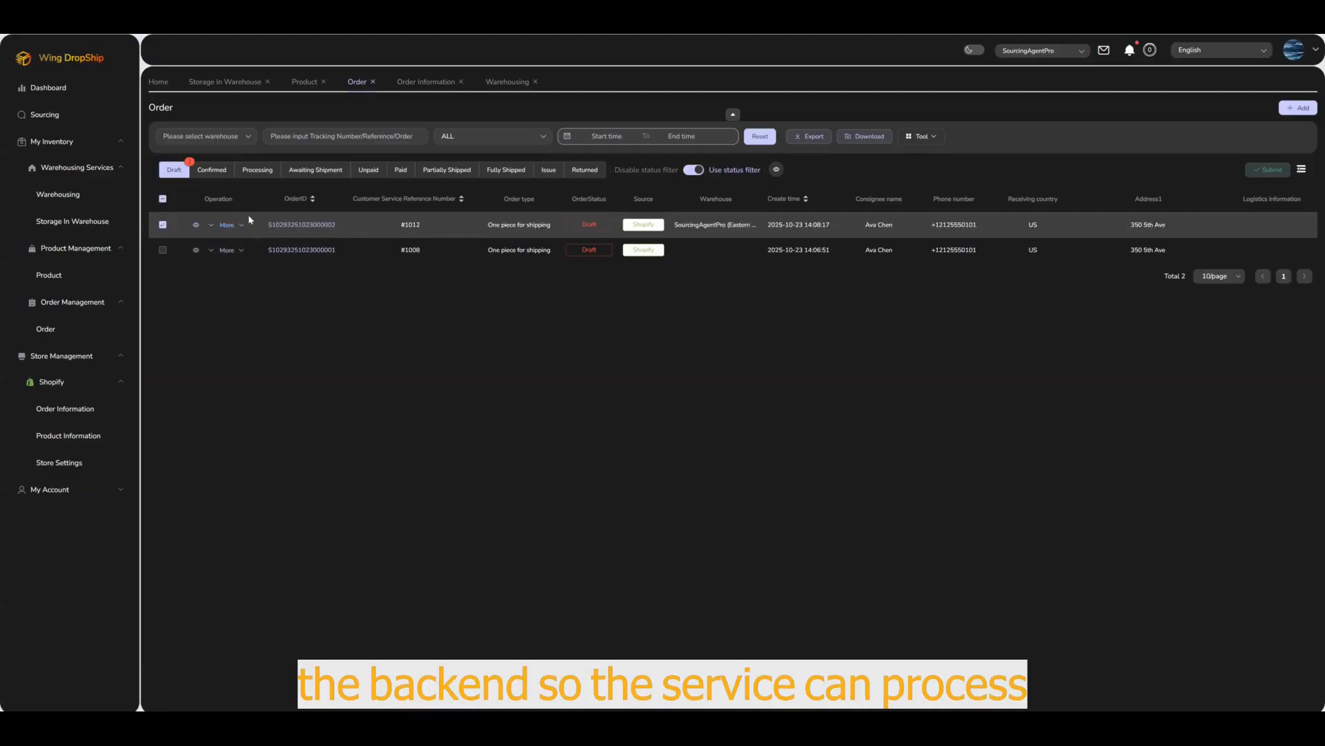
{"action": "left_click", "coordinate": [1266, 170]}
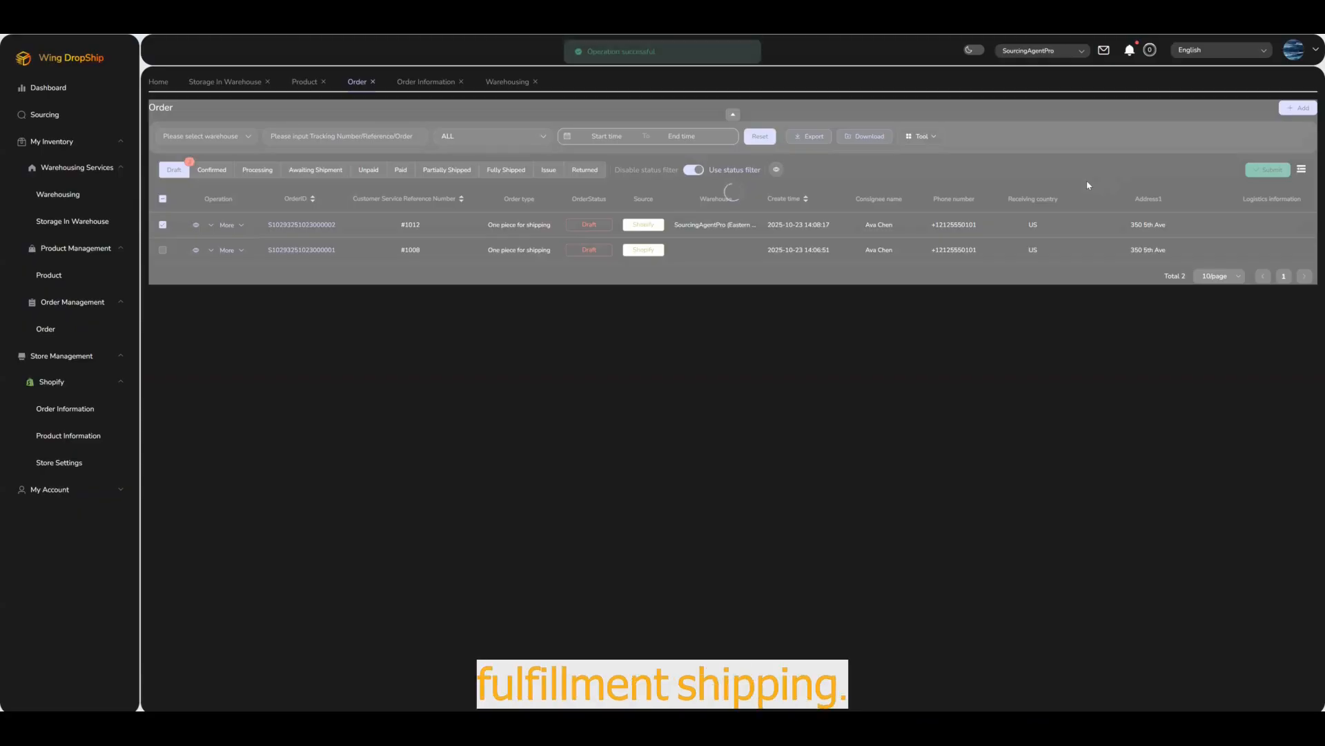
{"action": "left_click", "coordinate": [234, 176]}
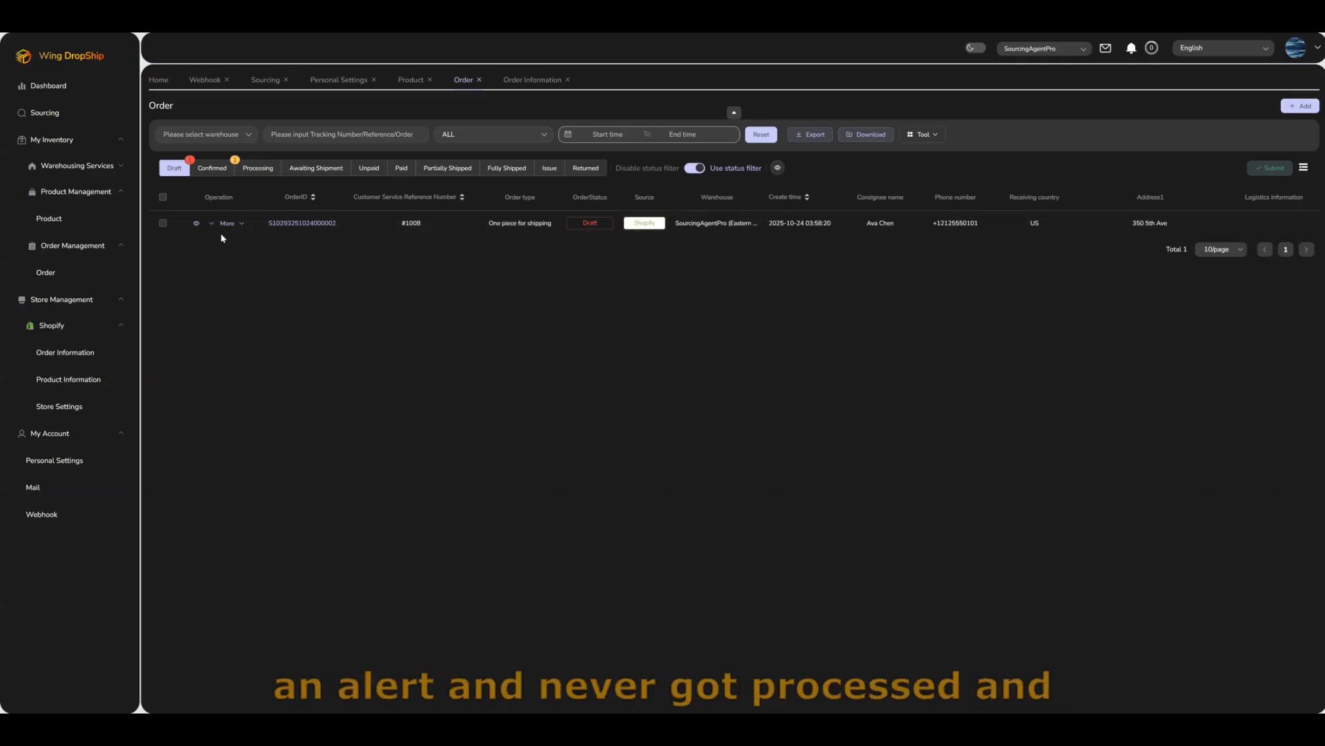
Step: Hide, then reshow, the Operation, OrderID, Customer Service Reference Number and Order type columns
{"action": "left_click", "coordinate": [777, 168]}
{"action": "left_click", "coordinate": [781, 196]}
{"action": "left_click", "coordinate": [781, 208]}
{"action": "left_click", "coordinate": [780, 221]}
{"action": "left_click", "coordinate": [781, 235]}
{"action": "left_click", "coordinate": [781, 209]}
{"action": "left_click", "coordinate": [781, 222]}
{"action": "left_click", "coordinate": [781, 235]}
{"action": "left_click", "coordinate": [780, 195]}
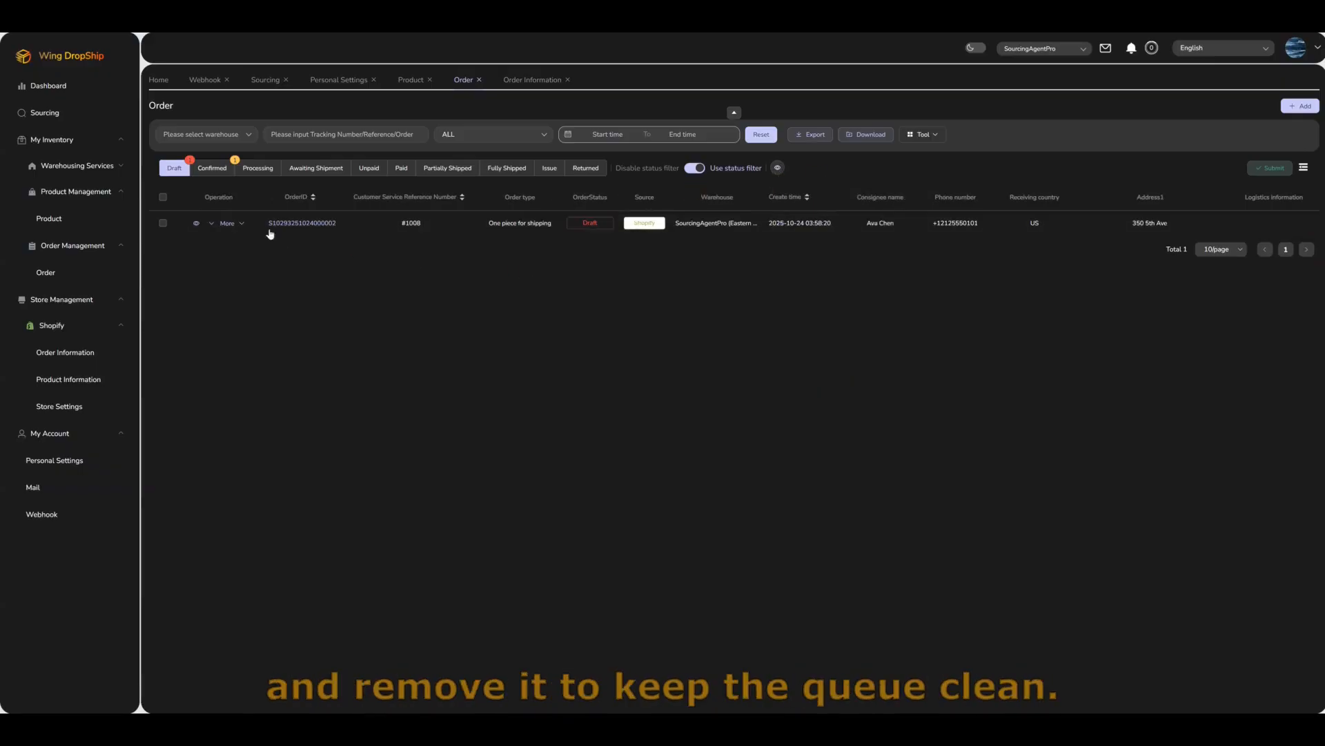
Step: Delete draft order #1008 via More > DeleteOrder and confirm
{"action": "left_click", "coordinate": [230, 224]}
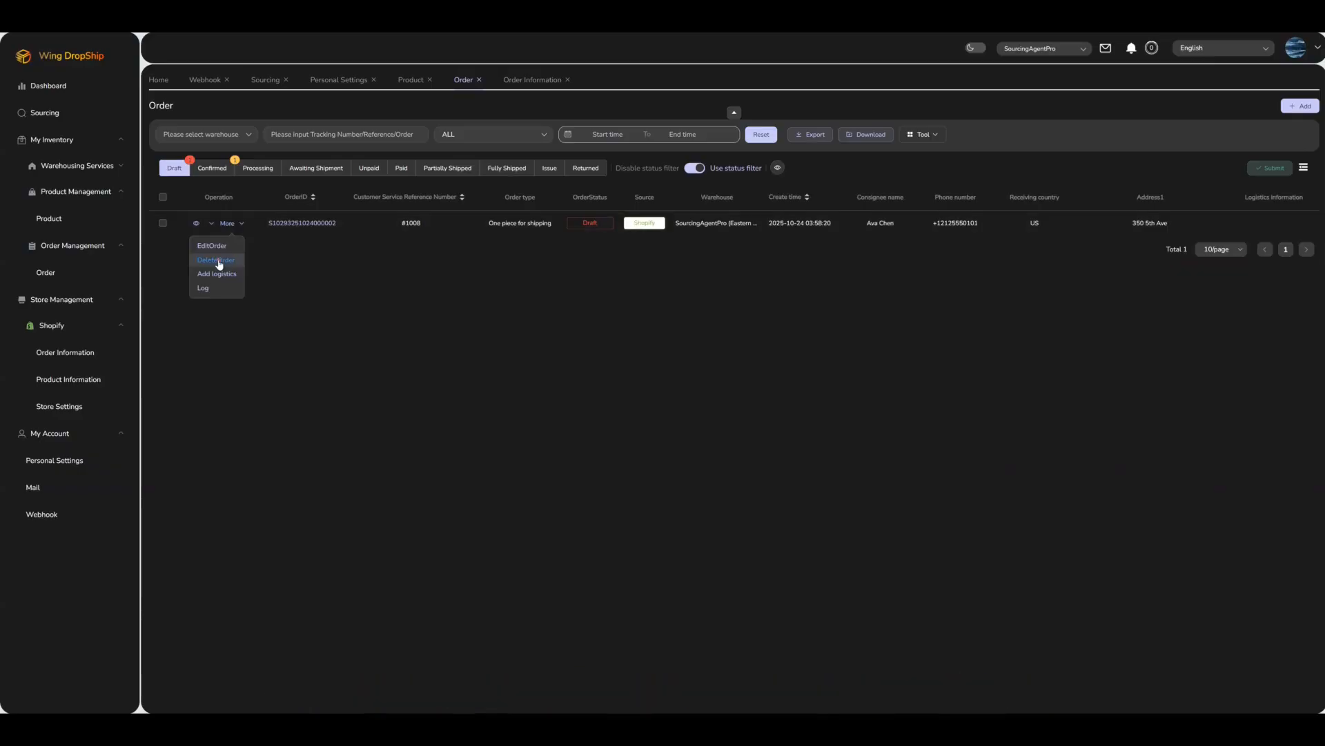
{"action": "left_click", "coordinate": [216, 260]}
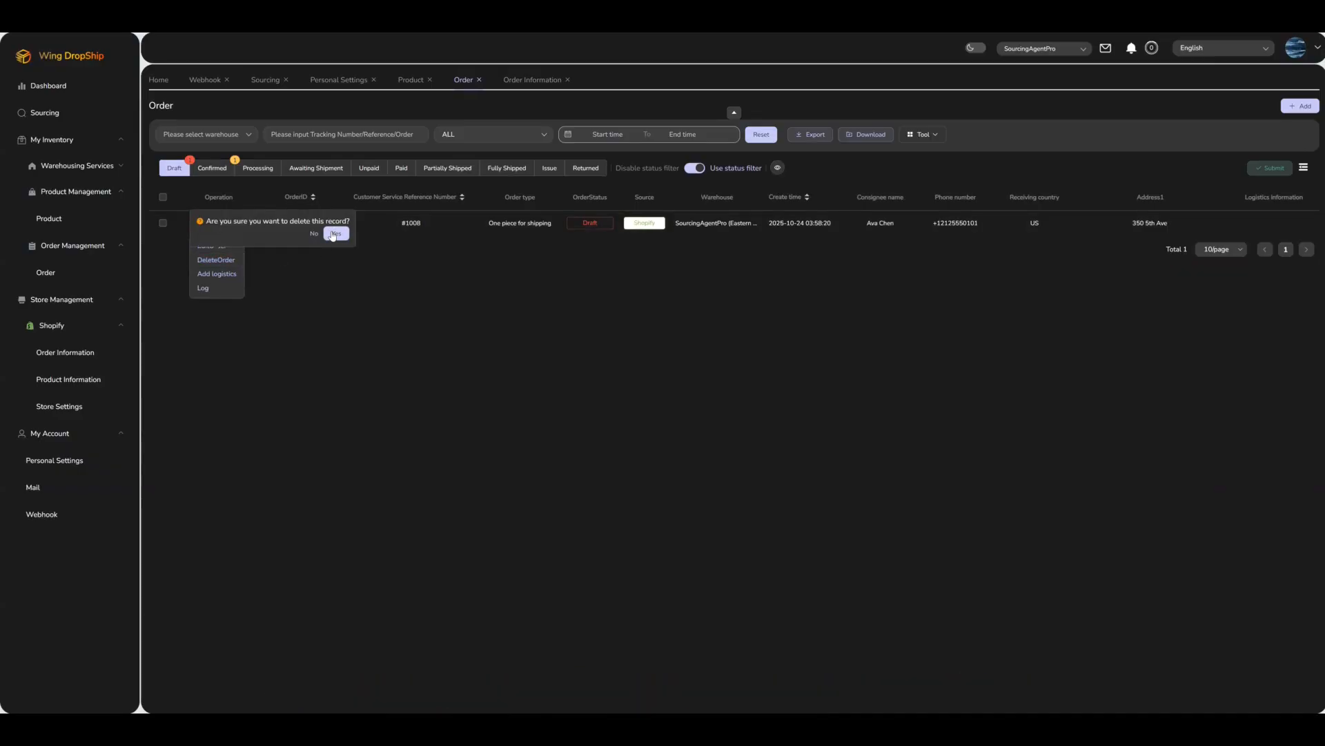
{"action": "left_click", "coordinate": [334, 234]}
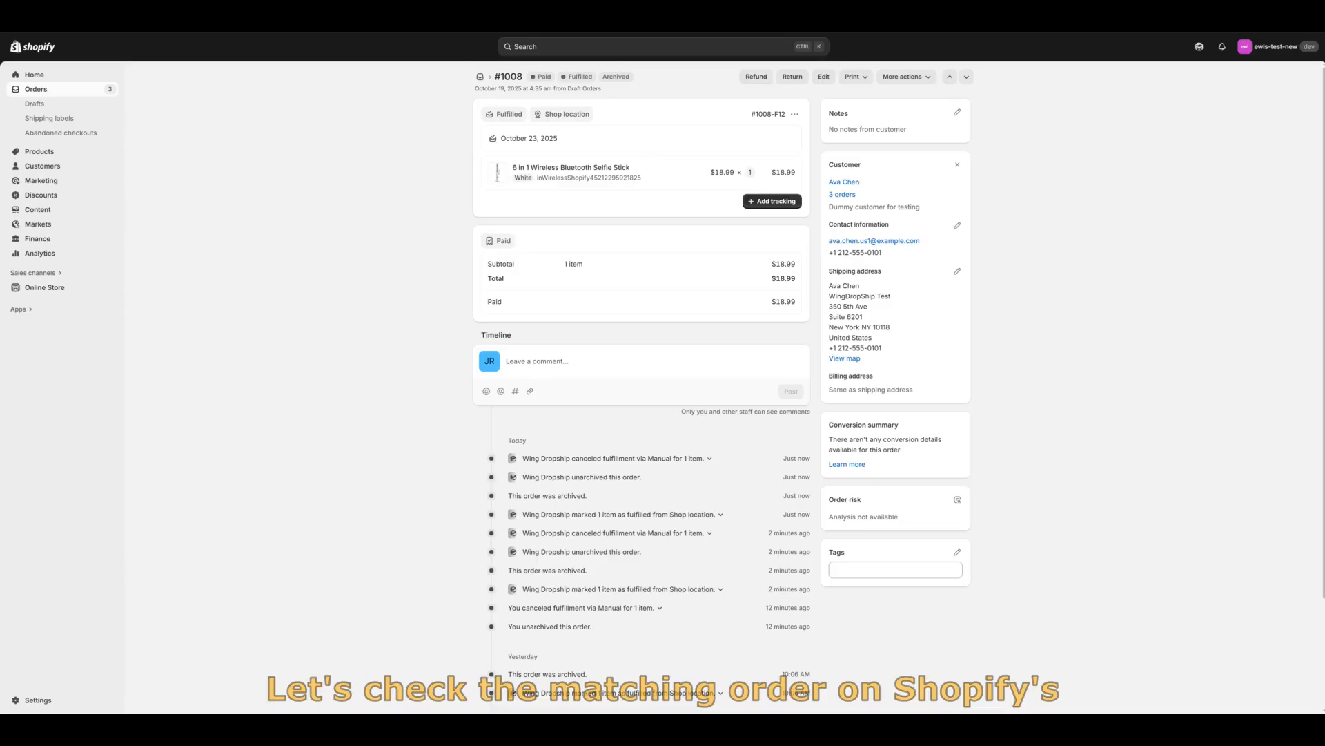
{"action": "scroll", "coordinate": [609, 195], "scroll_direction": "down", "scroll_amount": 1}
{"action": "scroll", "coordinate": [608, 196], "scroll_direction": "up", "scroll_amount": 1}
{"action": "scroll", "coordinate": [598, 192], "scroll_direction": "down", "scroll_amount": 2}
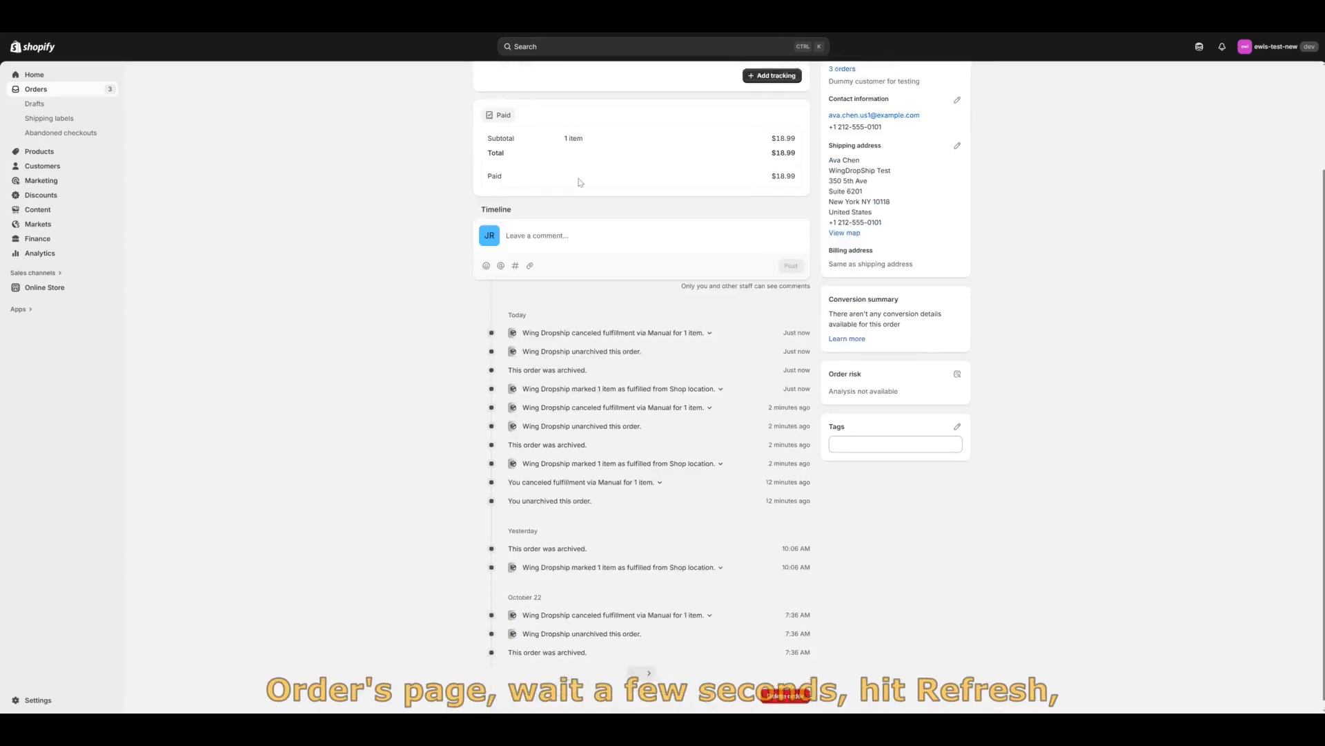
{"action": "scroll", "coordinate": [580, 183], "scroll_direction": "up", "scroll_amount": 2}
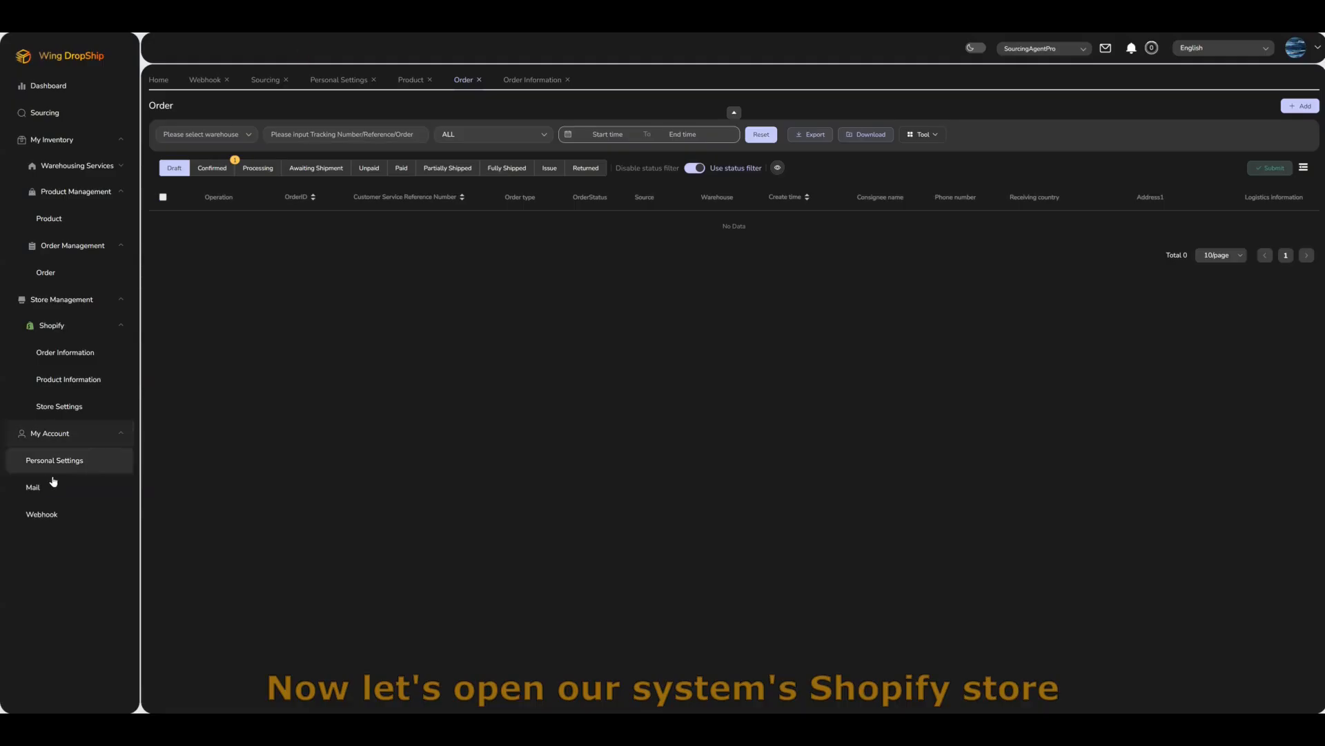
Step: In Order Information, toggle the status filter on and then off
{"action": "left_click", "coordinate": [40, 354]}
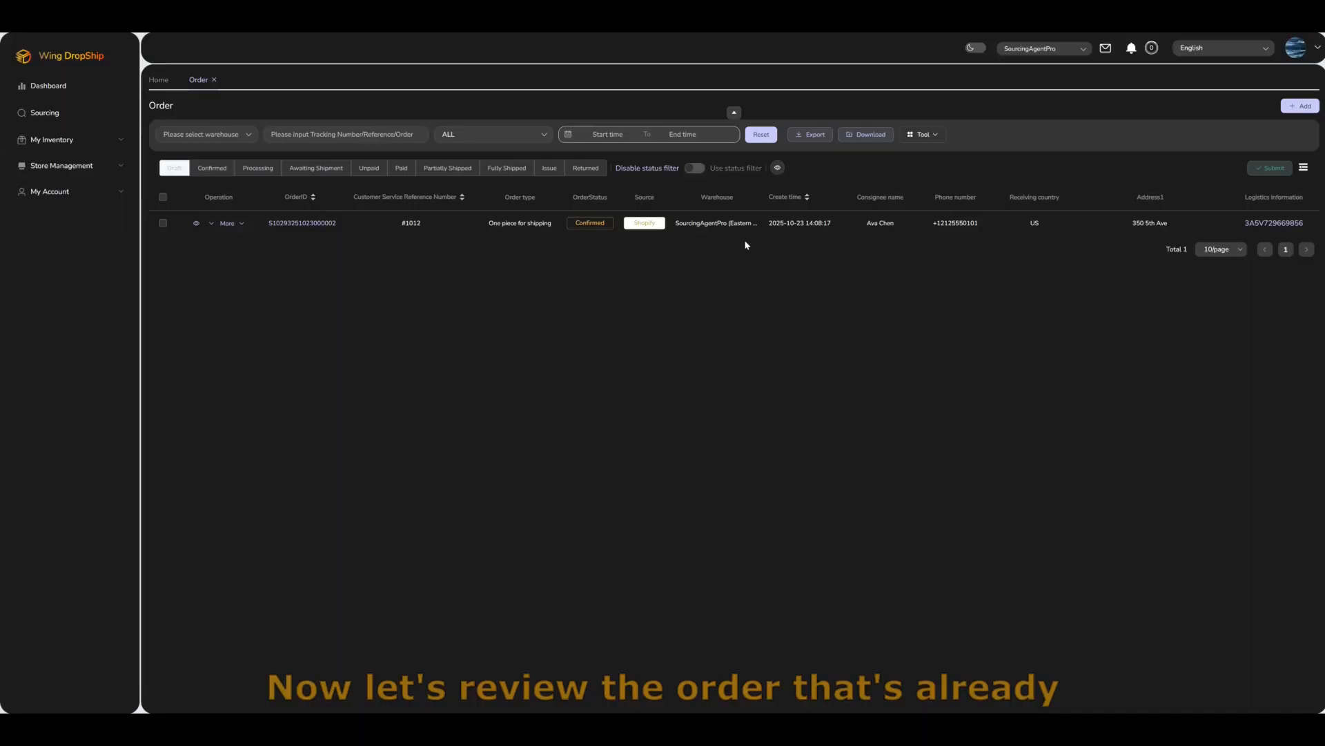
{"action": "left_click", "coordinate": [693, 170]}
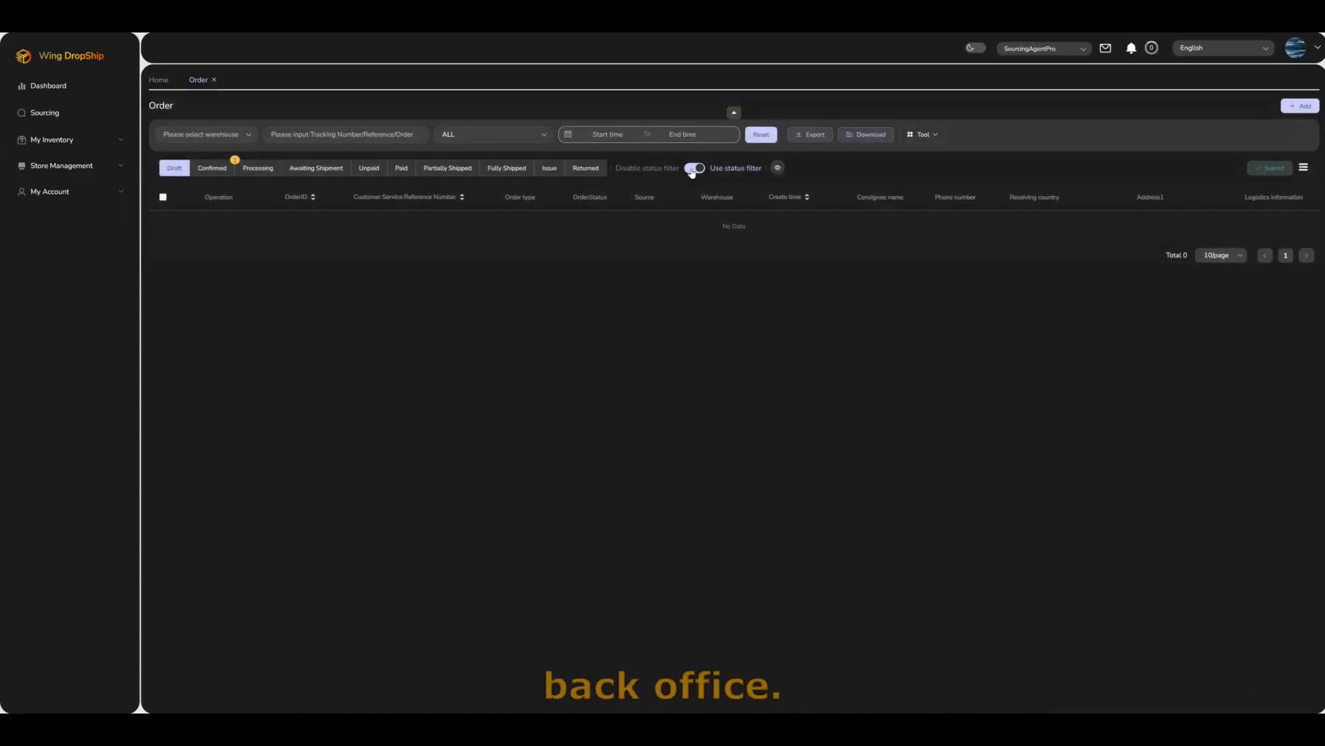
{"action": "left_click", "coordinate": [692, 168]}
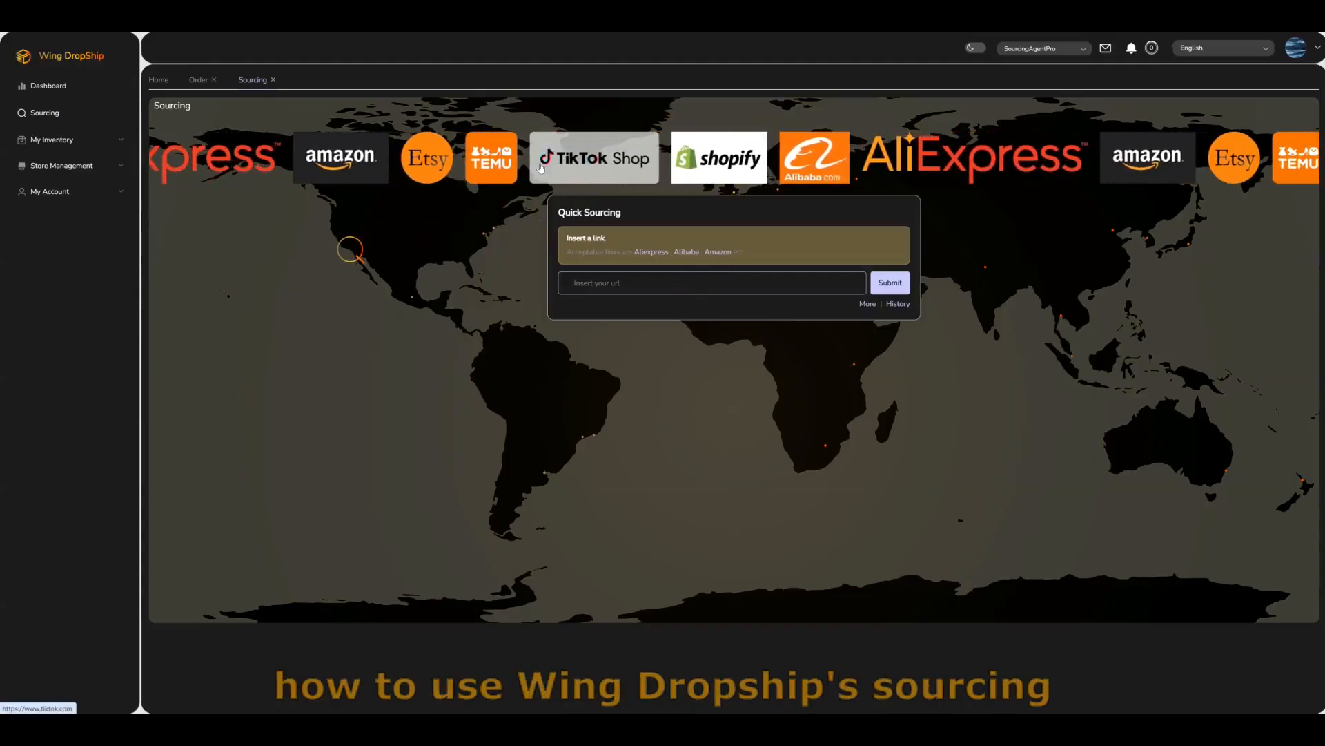
Step: Open Etsy and the dinosaur wooden keyring listing
{"action": "left_click", "coordinate": [444, 167]}
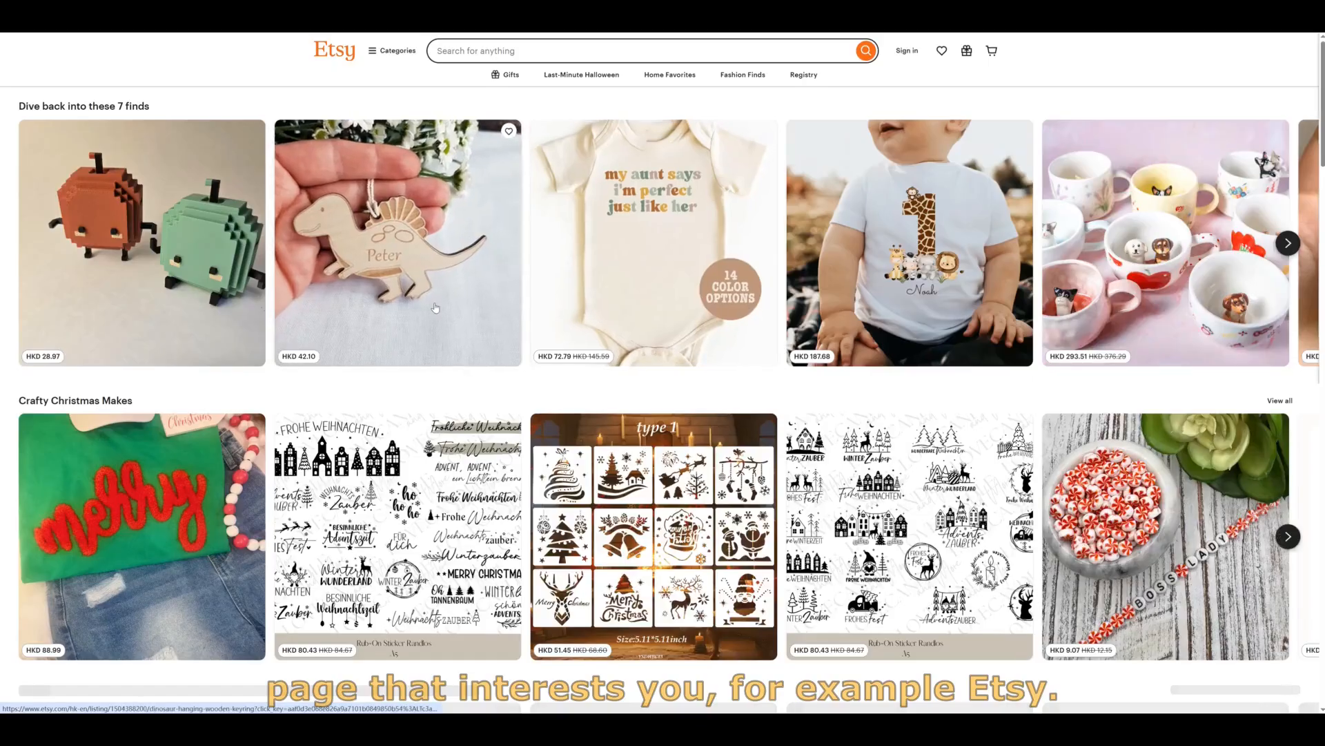
{"action": "left_click", "coordinate": [436, 307]}
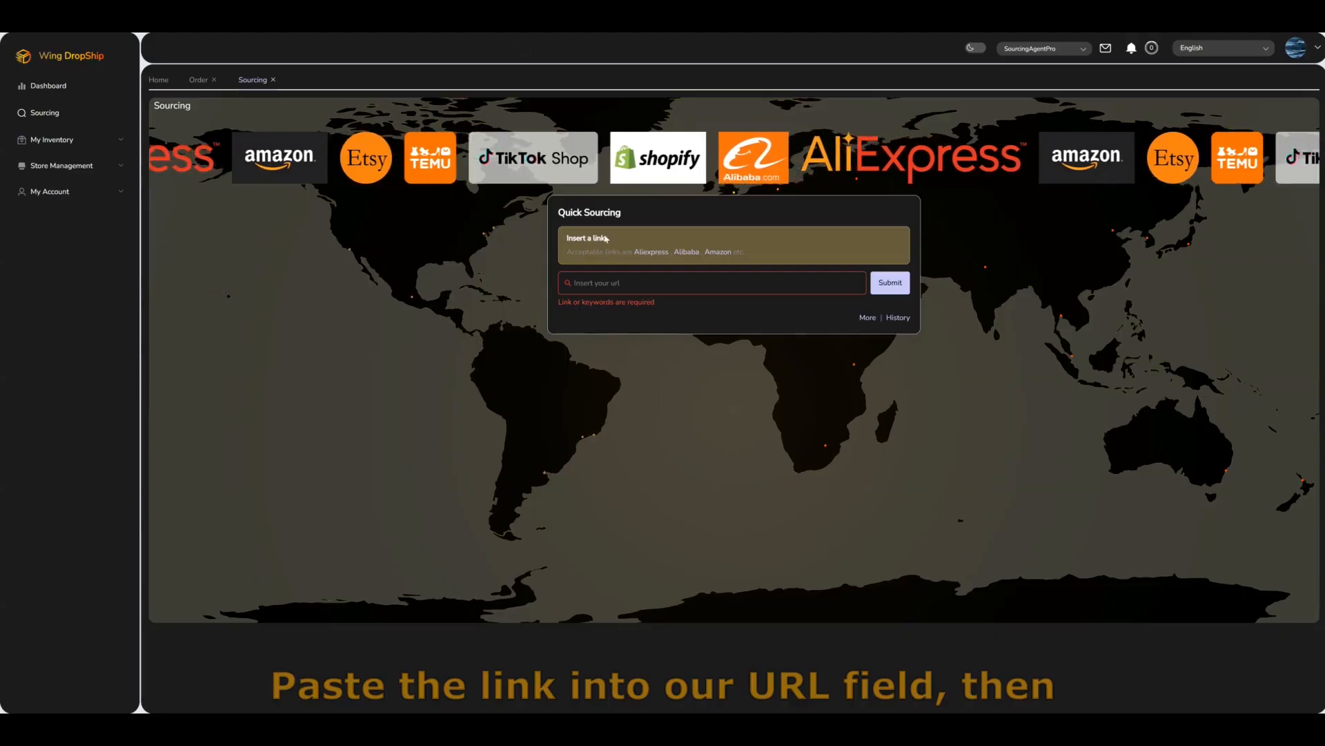
Step: Submit the Etsy keyring link via Quick Sourcing and verify it shows as Submitted in History
{"action": "key", "text": "ctrl+v"}
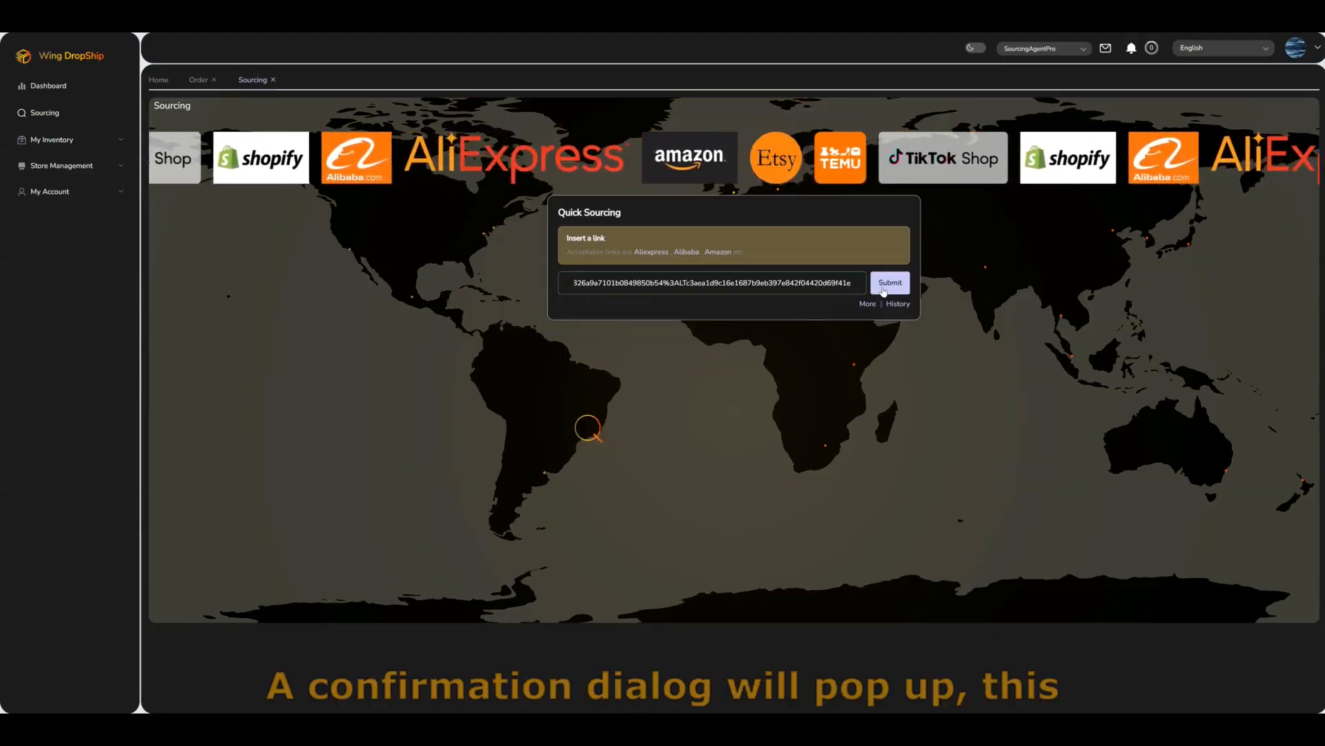
{"action": "left_click", "coordinate": [883, 290]}
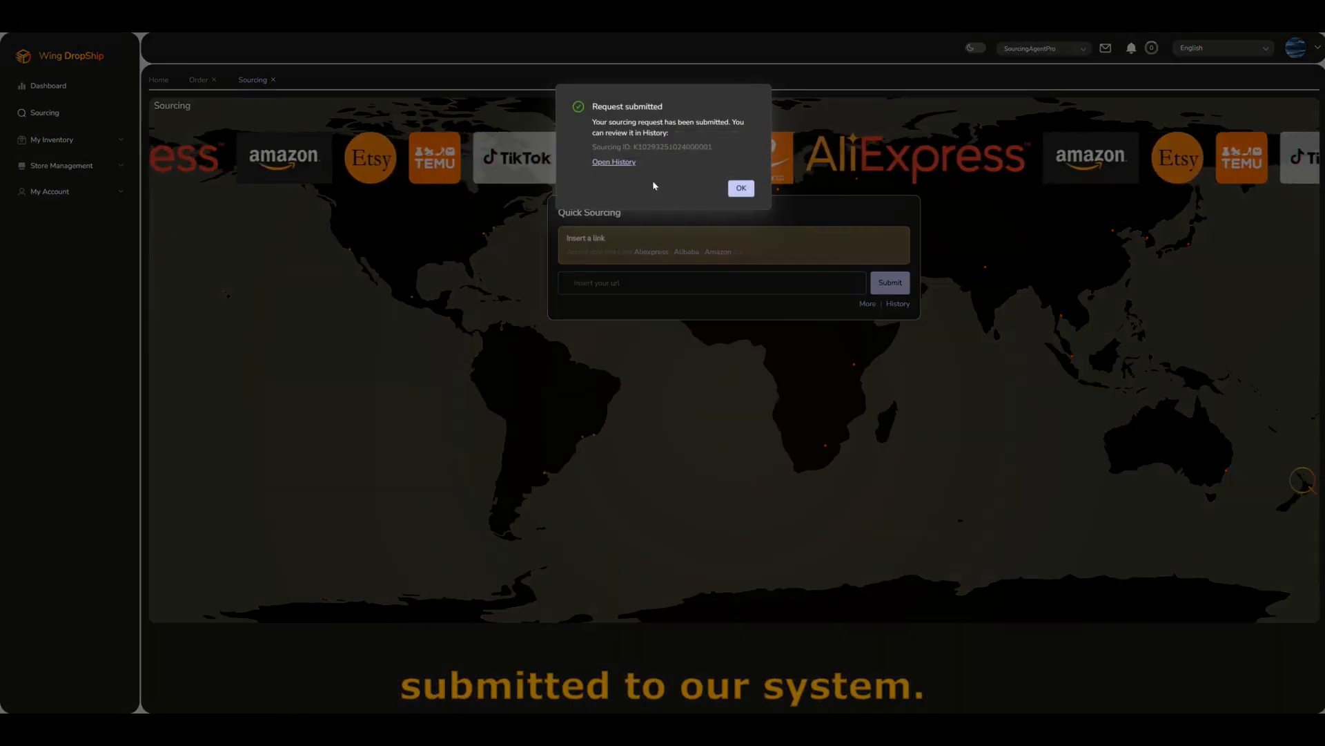
{"action": "left_click", "coordinate": [632, 170]}
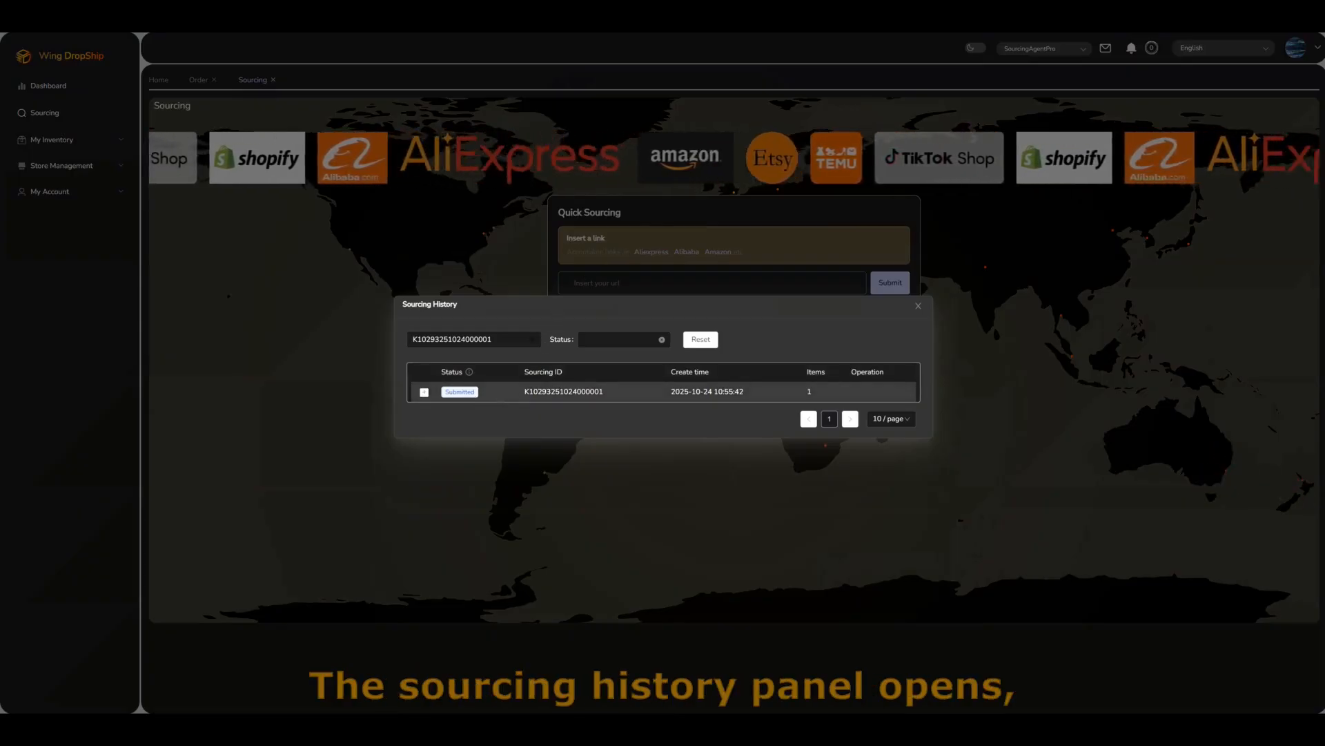
{"action": "left_click", "coordinate": [422, 393]}
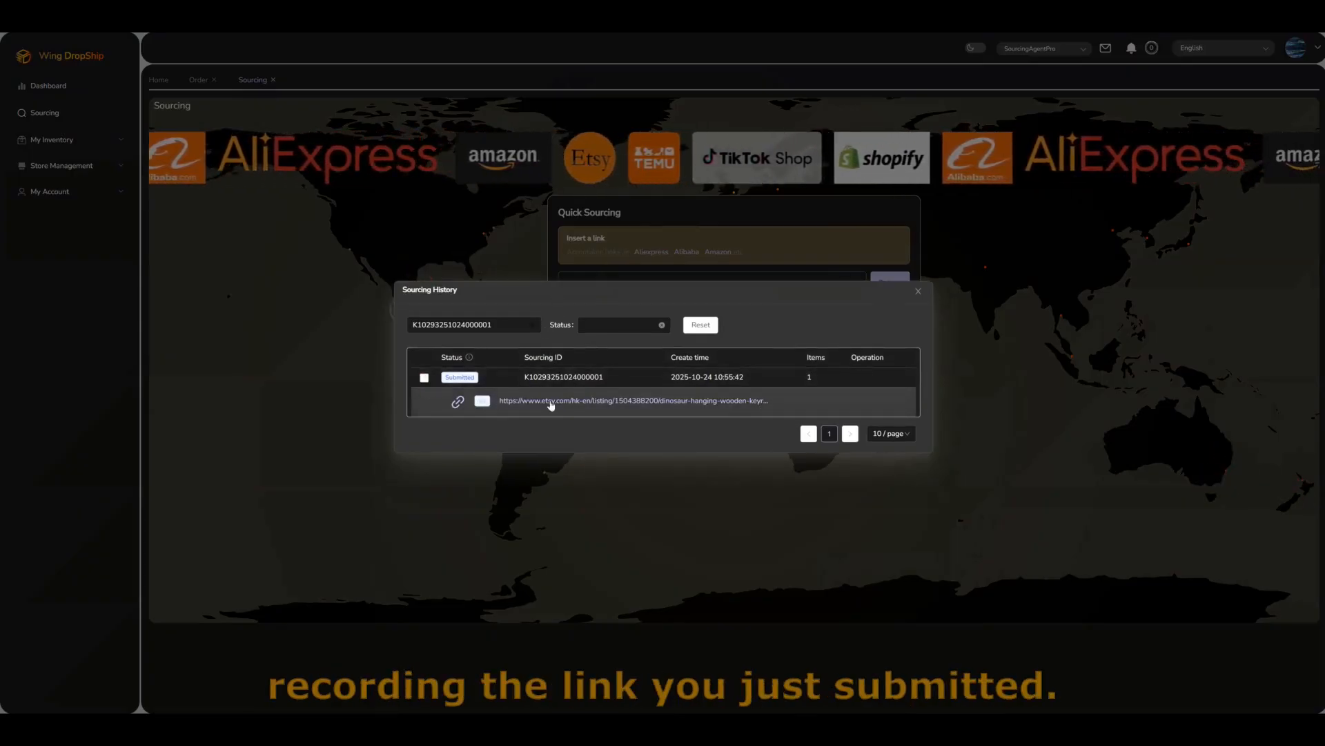
{"action": "mouse_move", "coordinate": [470, 359]}
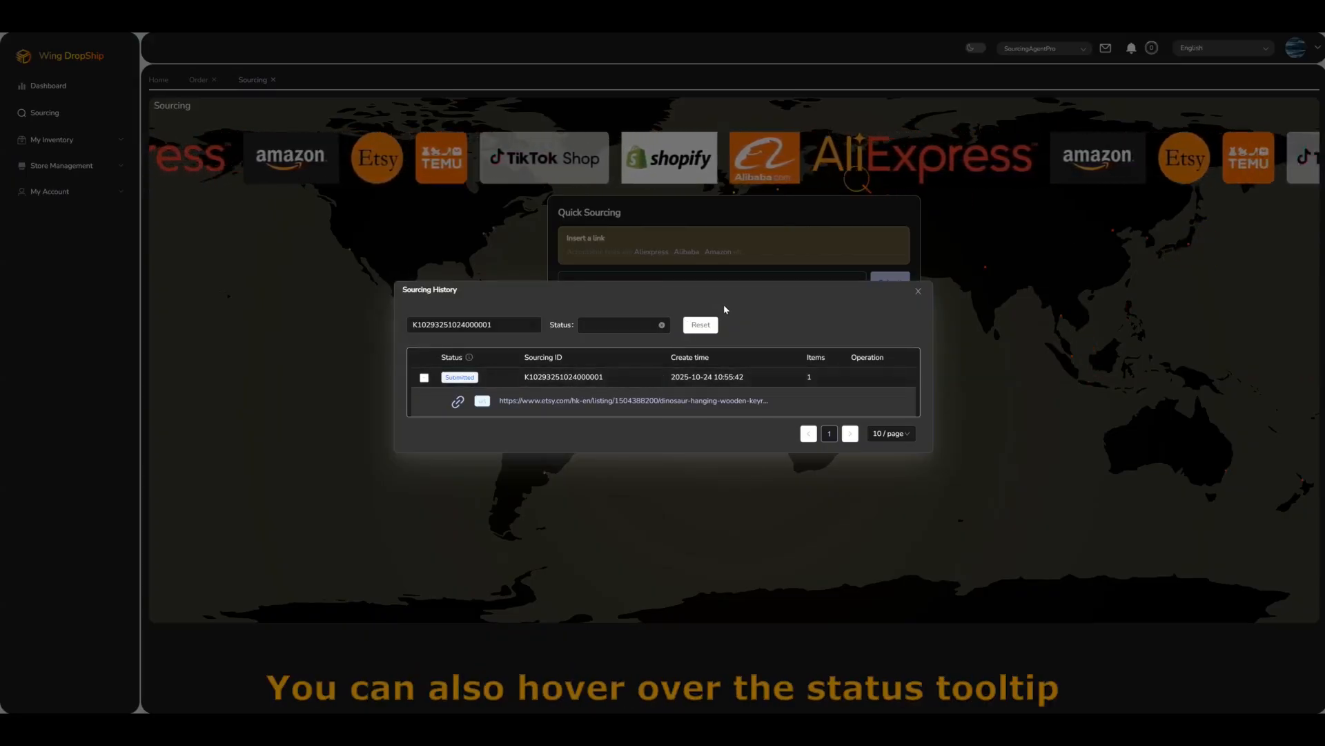
{"action": "left_click", "coordinate": [919, 291]}
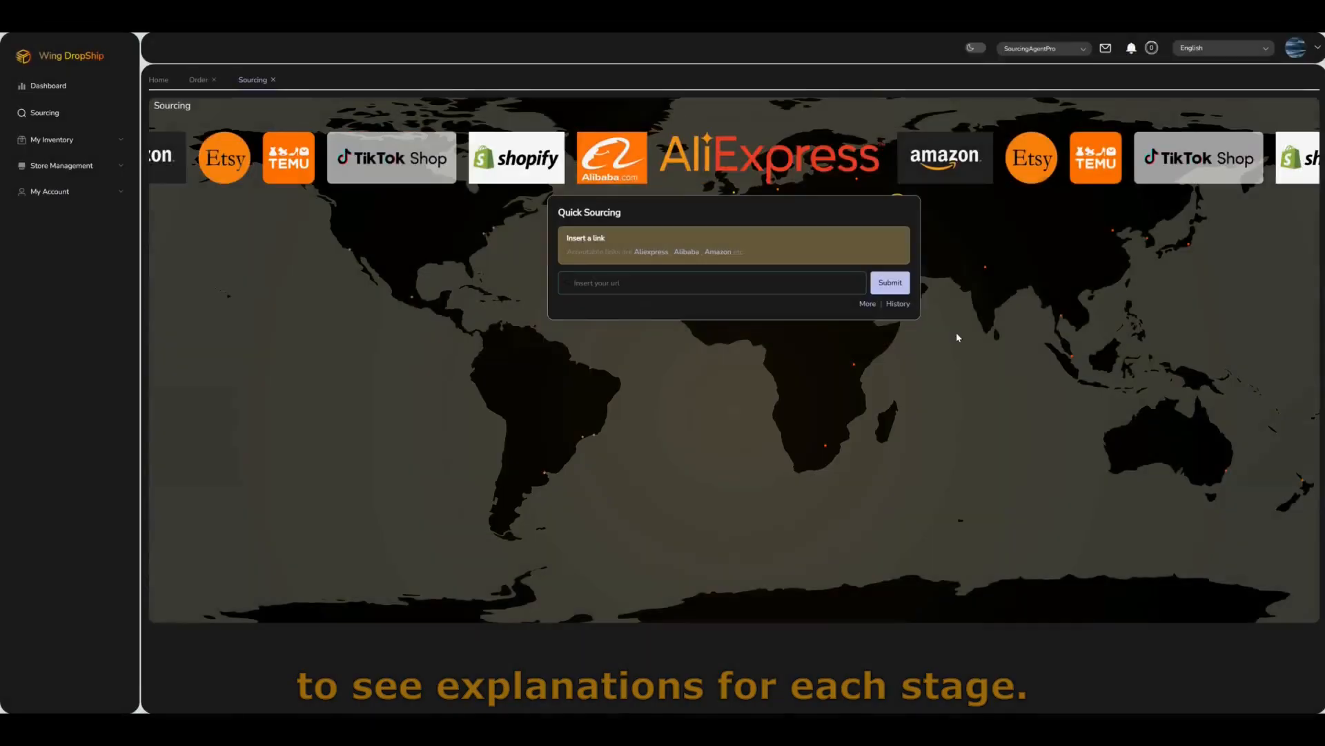
{"action": "left_click", "coordinate": [899, 306]}
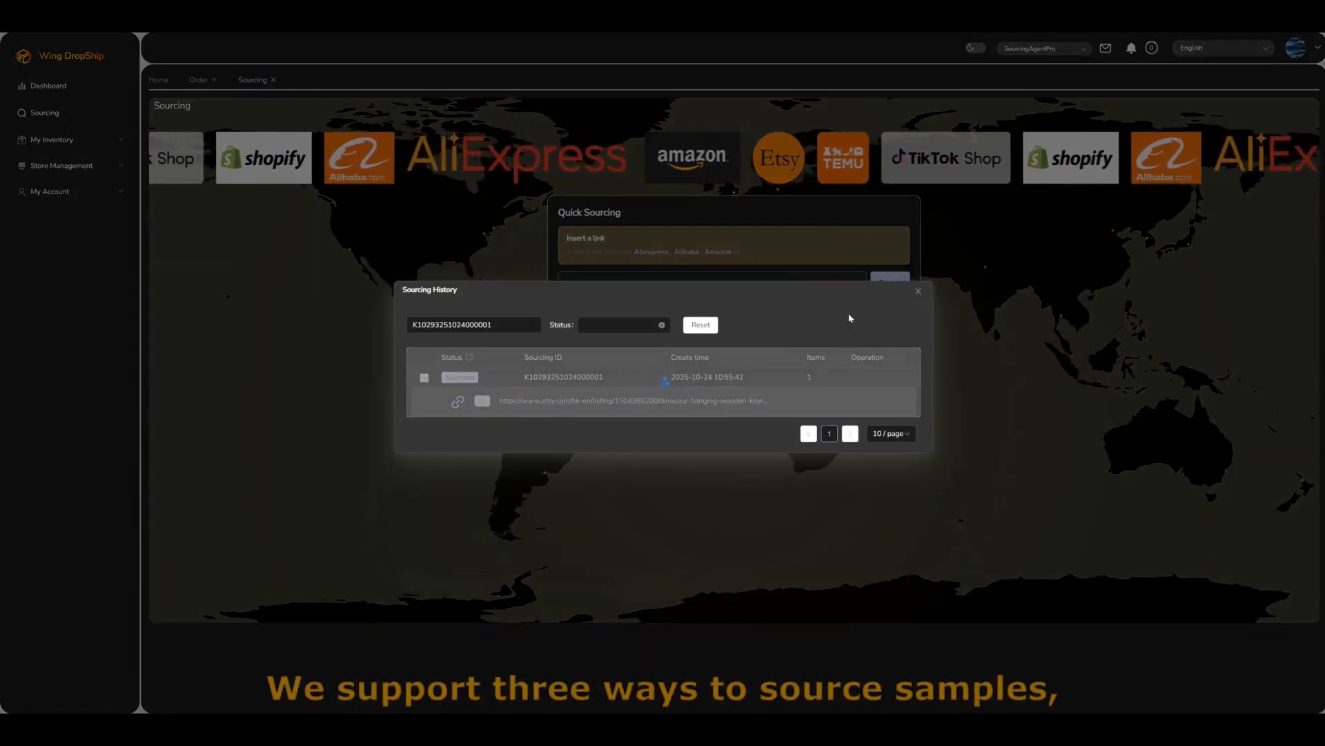
Step: Source the first Touchless Liquid Soap Dispenser variant through Sourcing existing products and view it in History
{"action": "left_click", "coordinate": [916, 308]}
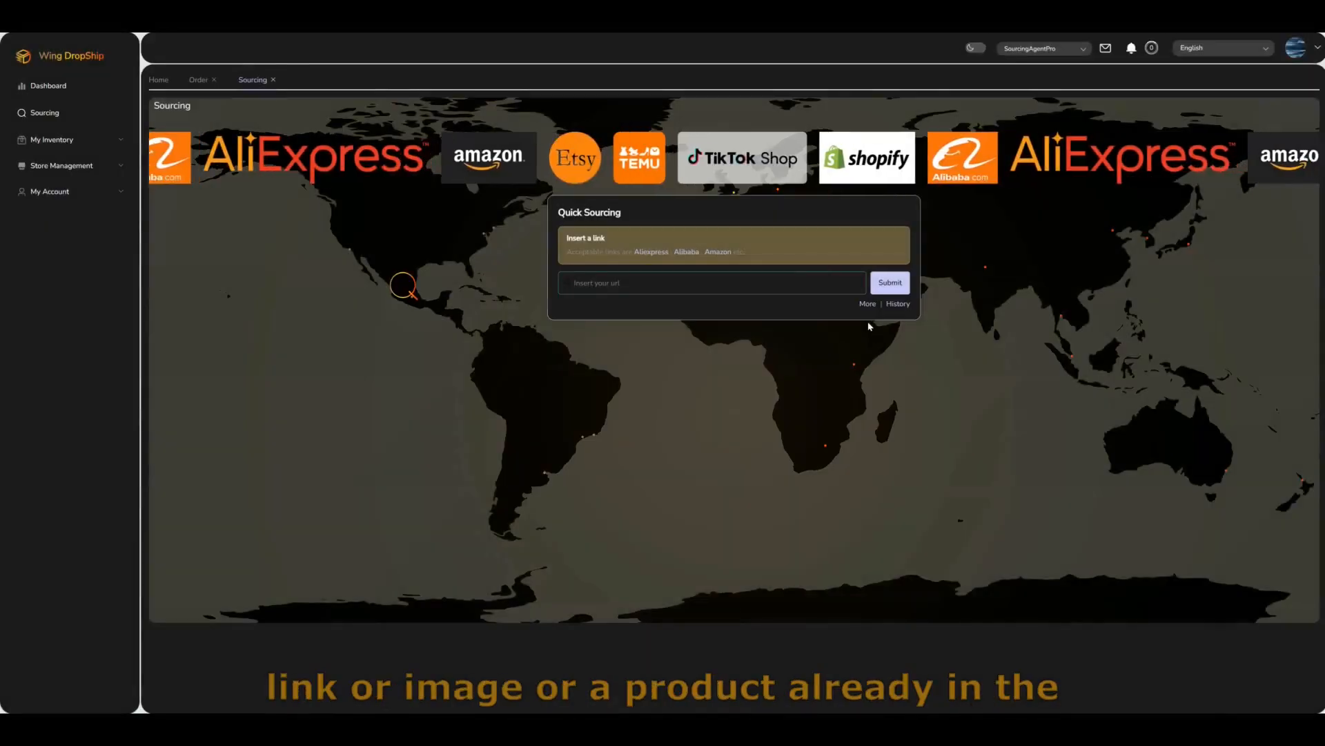
{"action": "left_click", "coordinate": [867, 304]}
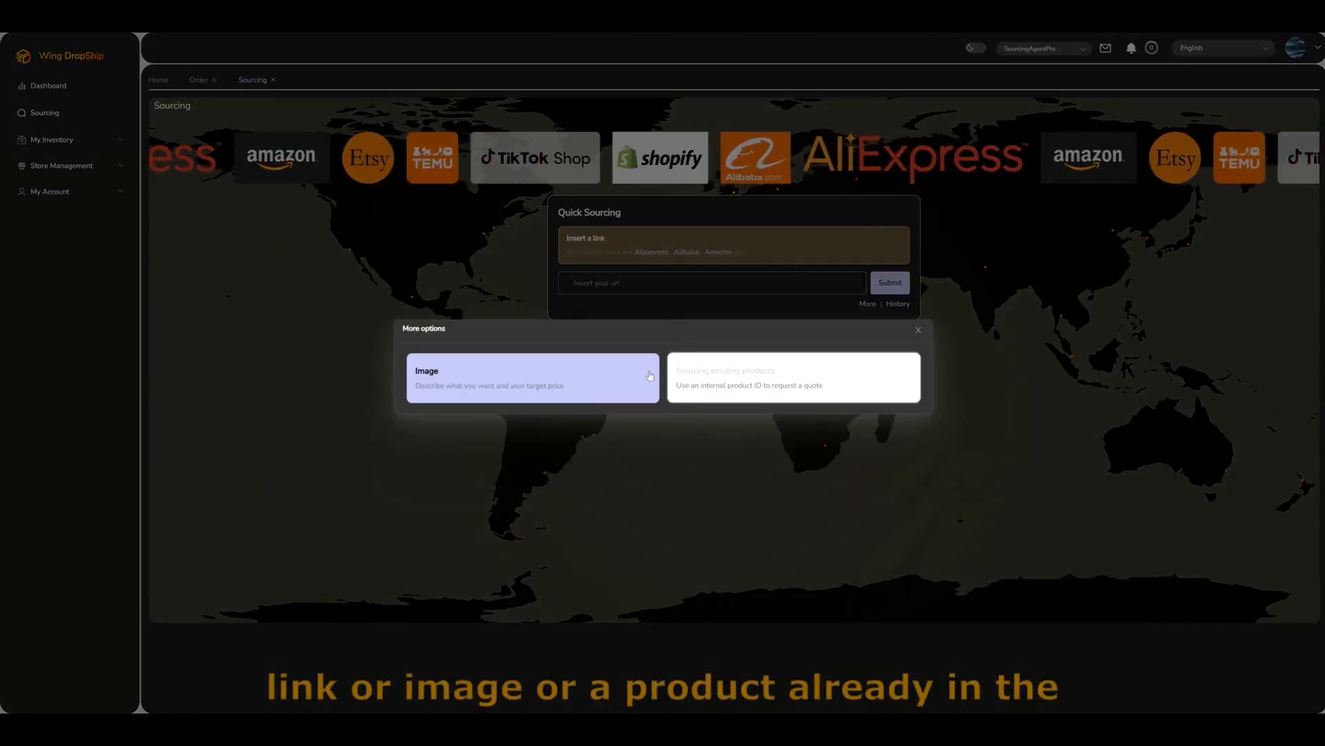
{"action": "left_click", "coordinate": [722, 376]}
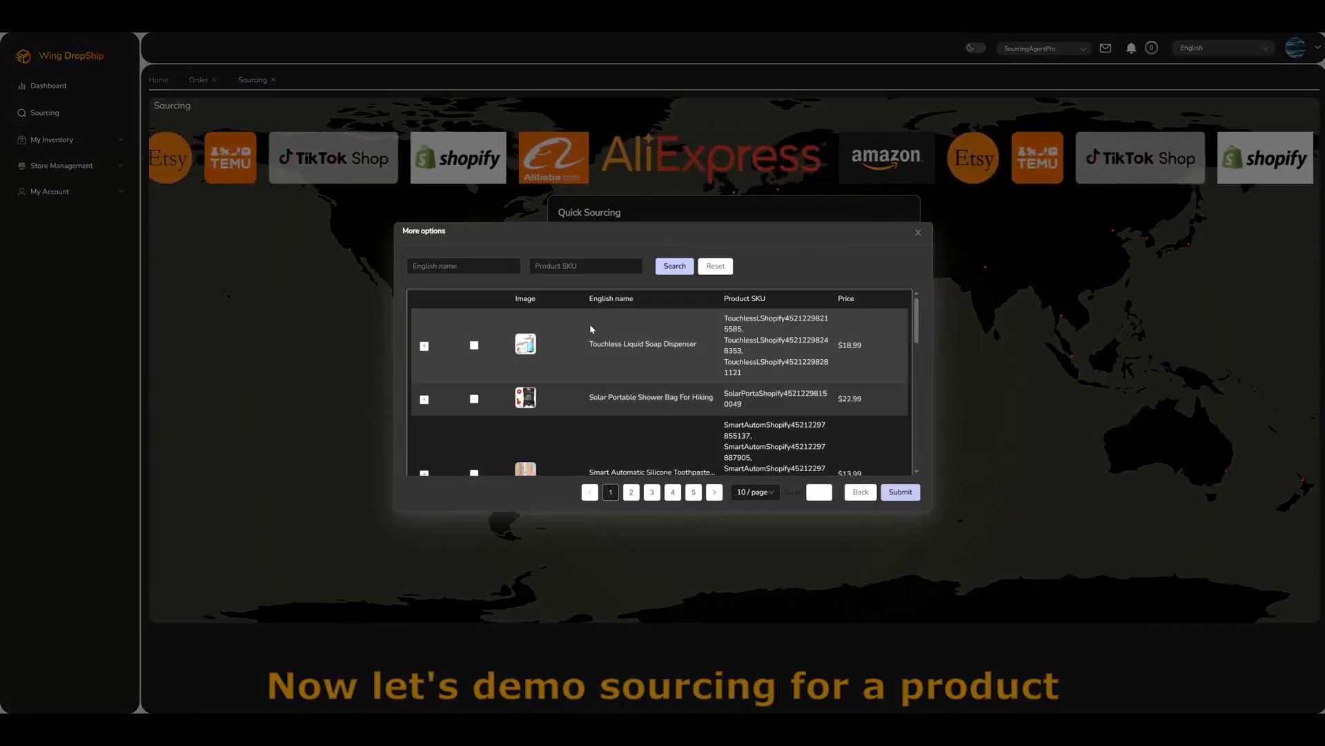
{"action": "left_click", "coordinate": [423, 345]}
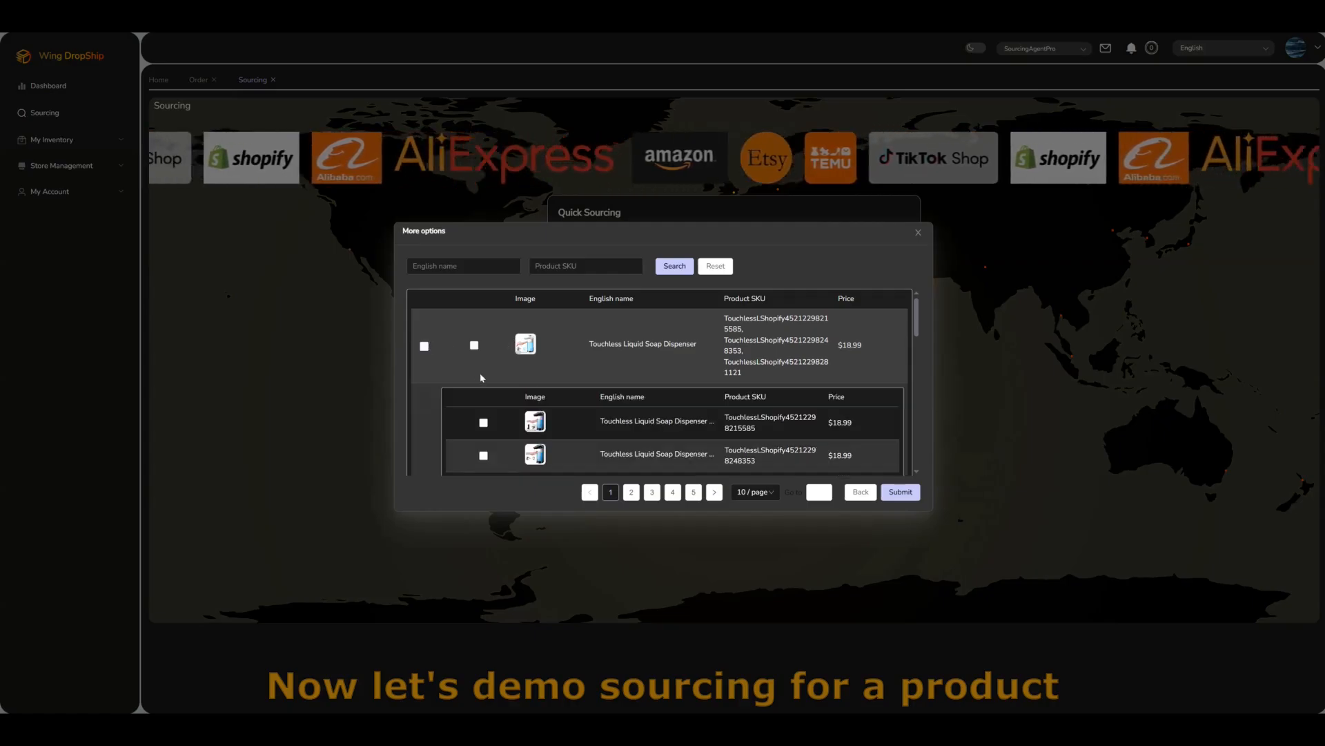
{"action": "scroll", "coordinate": [481, 374], "scroll_direction": "down", "scroll_amount": 1}
{"action": "scroll", "coordinate": [487, 374], "scroll_direction": "down", "scroll_amount": 3}
{"action": "scroll", "coordinate": [492, 360], "scroll_direction": "up", "scroll_amount": 3}
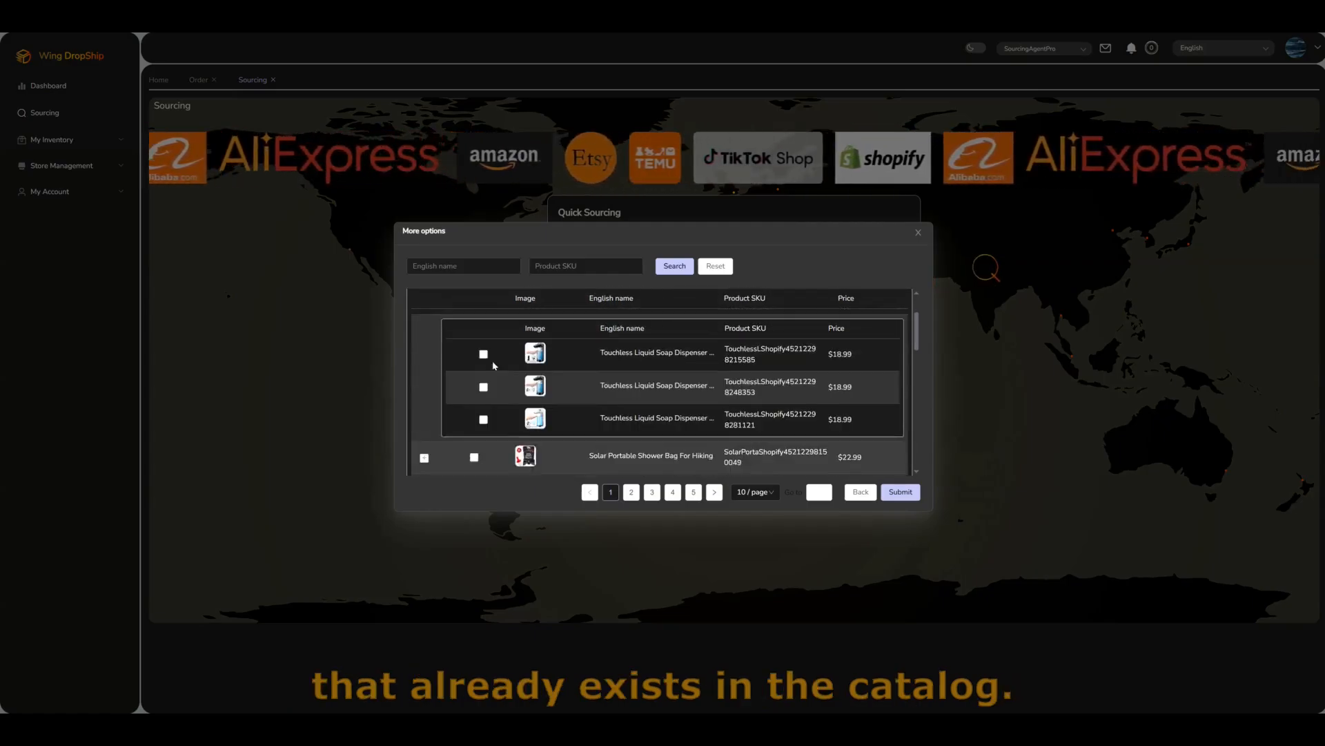
{"action": "left_click", "coordinate": [484, 372]}
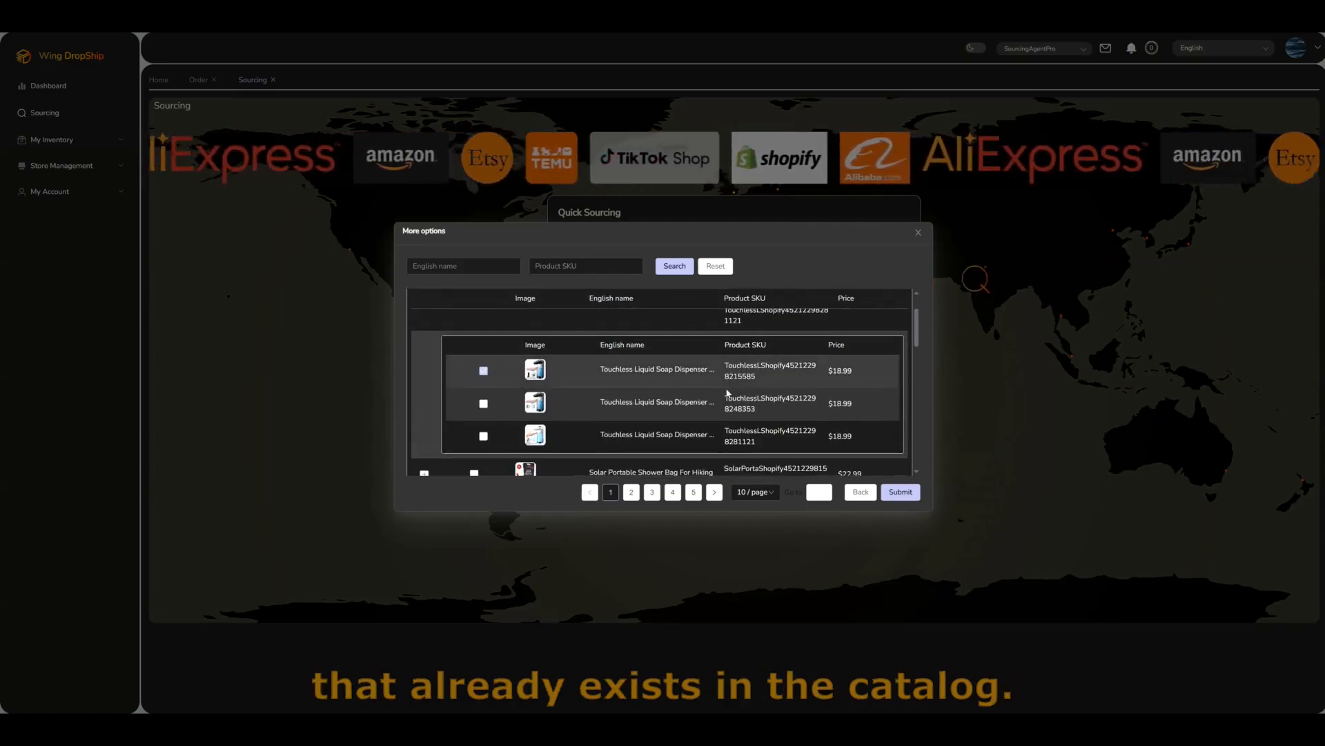
{"action": "left_click", "coordinate": [893, 493]}
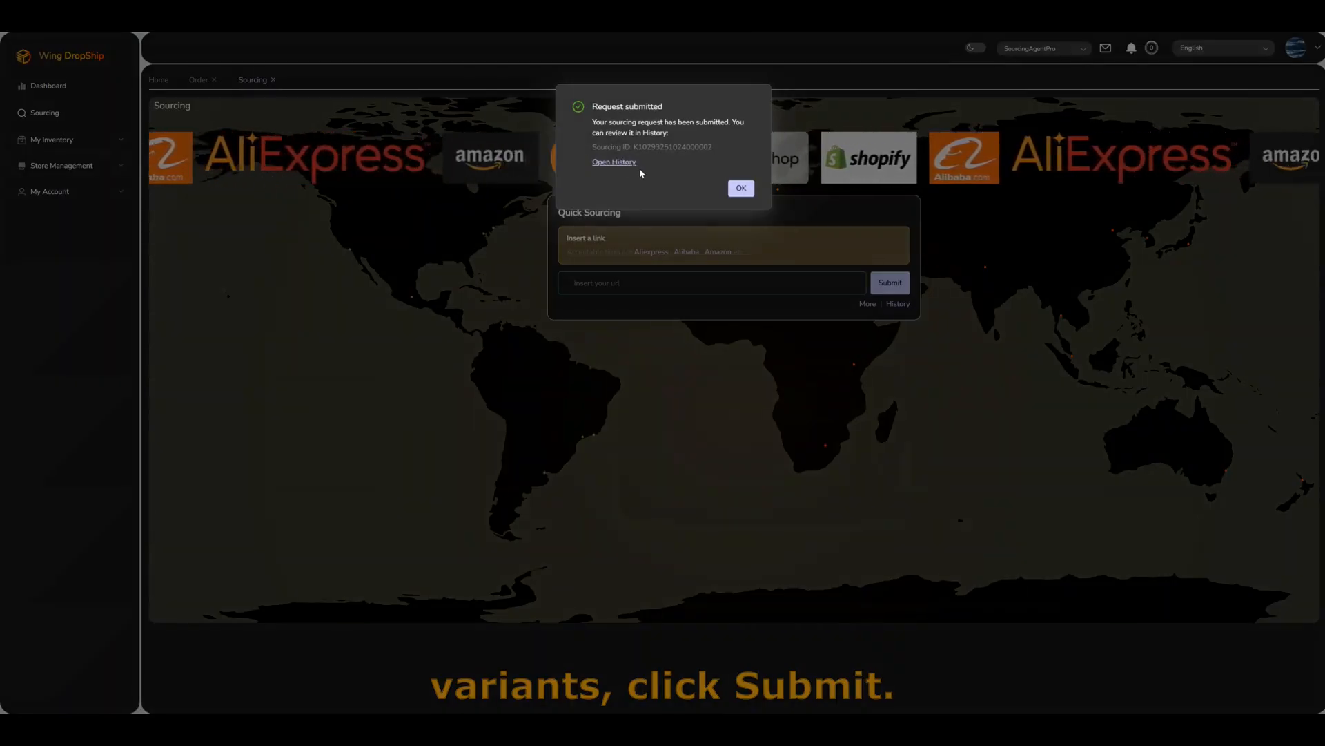
{"action": "left_click", "coordinate": [614, 162]}
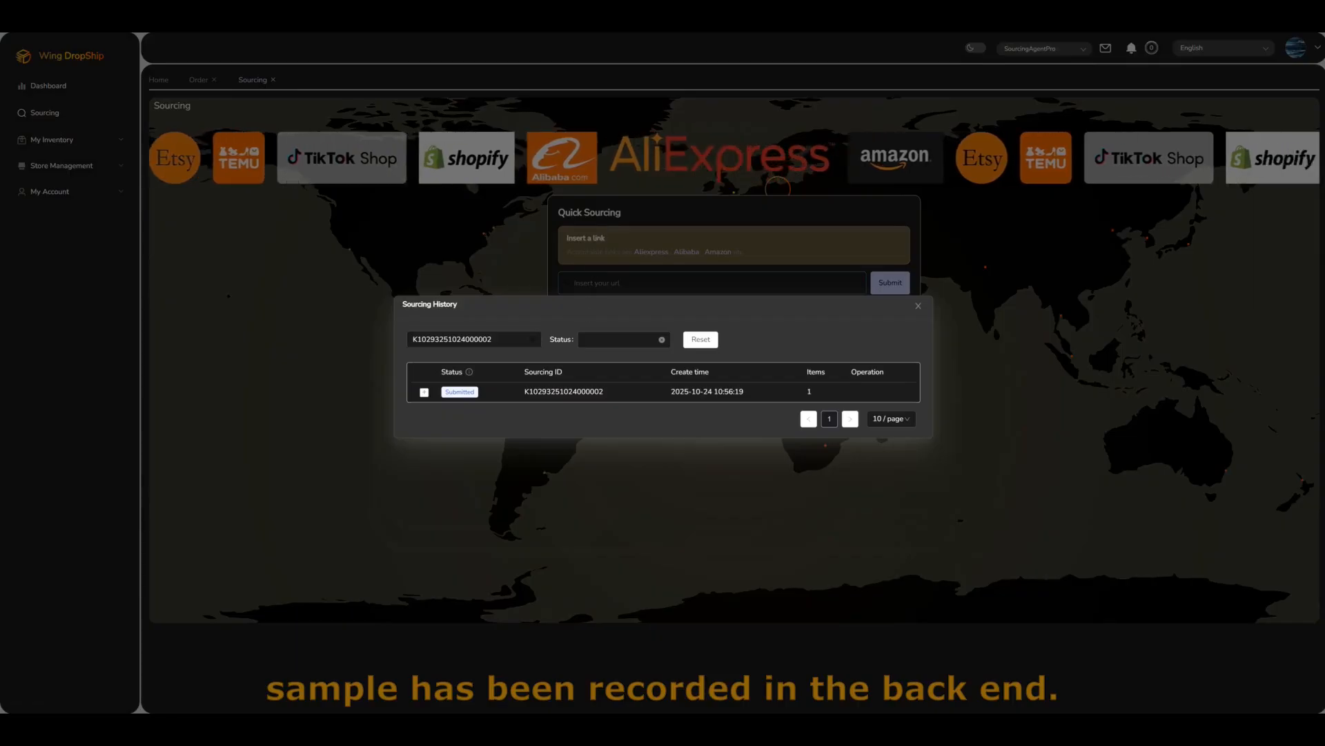
Step: List Submitted requests and accept the pending supplier quote for the soap dispenser
{"action": "left_click", "coordinate": [532, 339]}
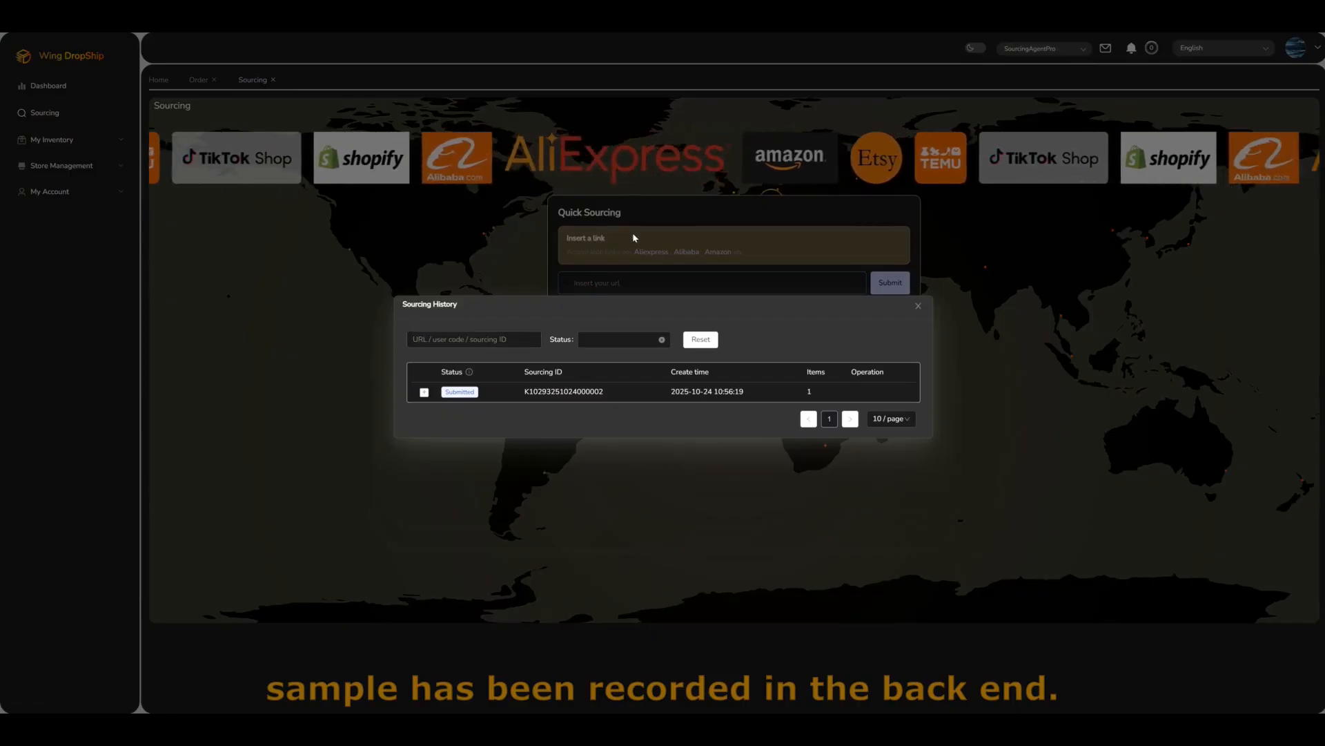
{"action": "left_click", "coordinate": [624, 338]}
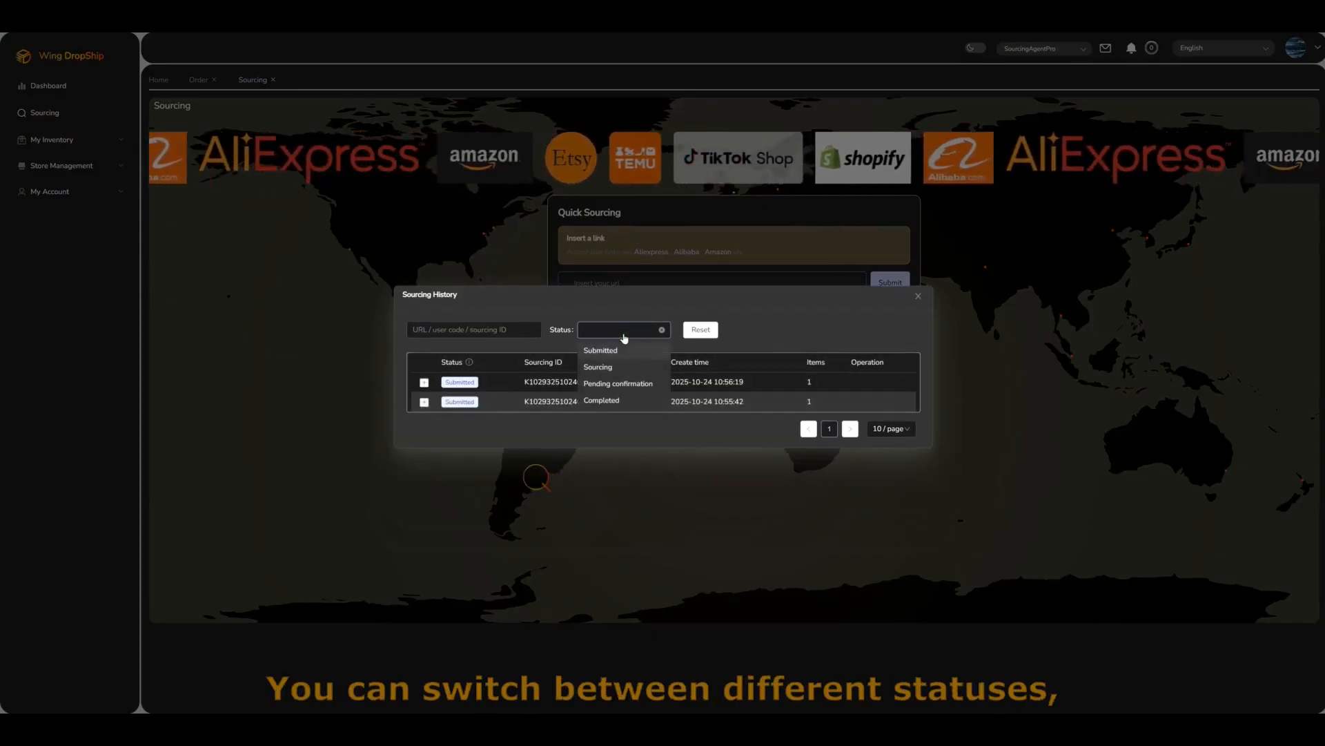
{"action": "left_click", "coordinate": [612, 352]}
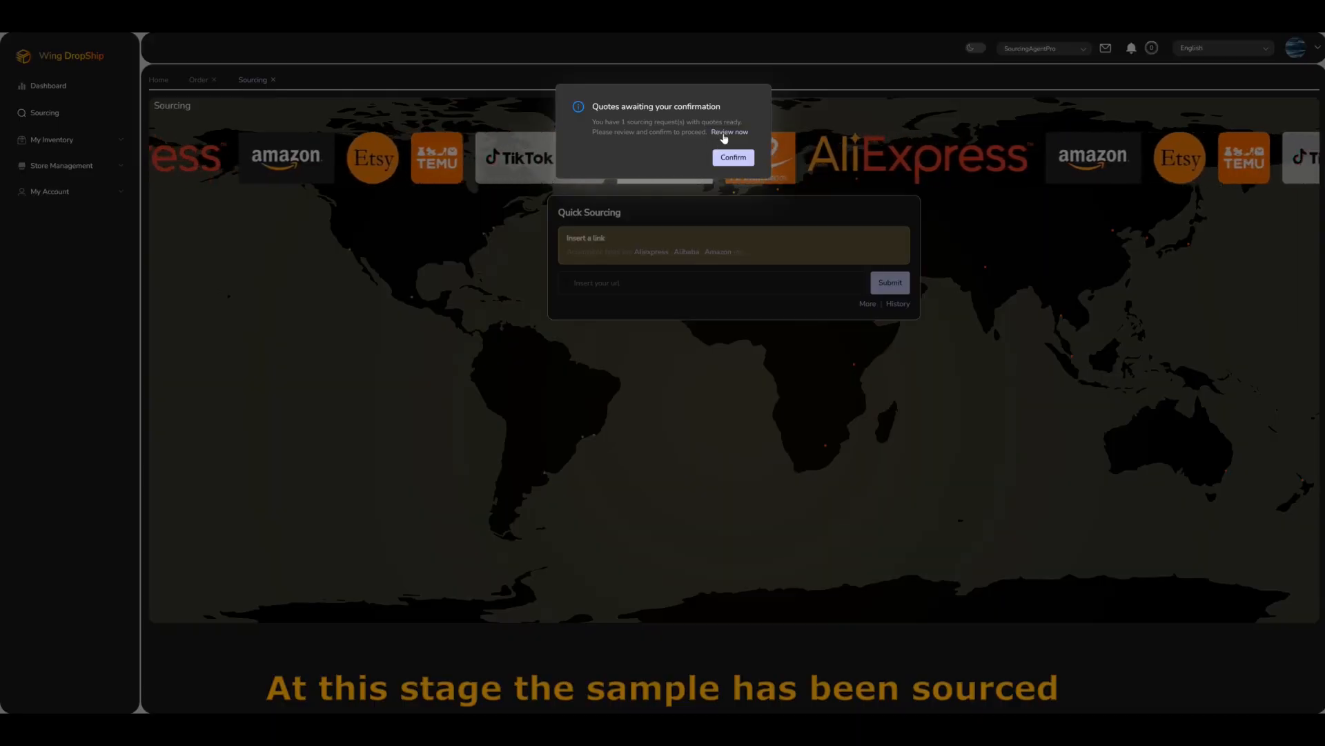
{"action": "left_click", "coordinate": [723, 133]}
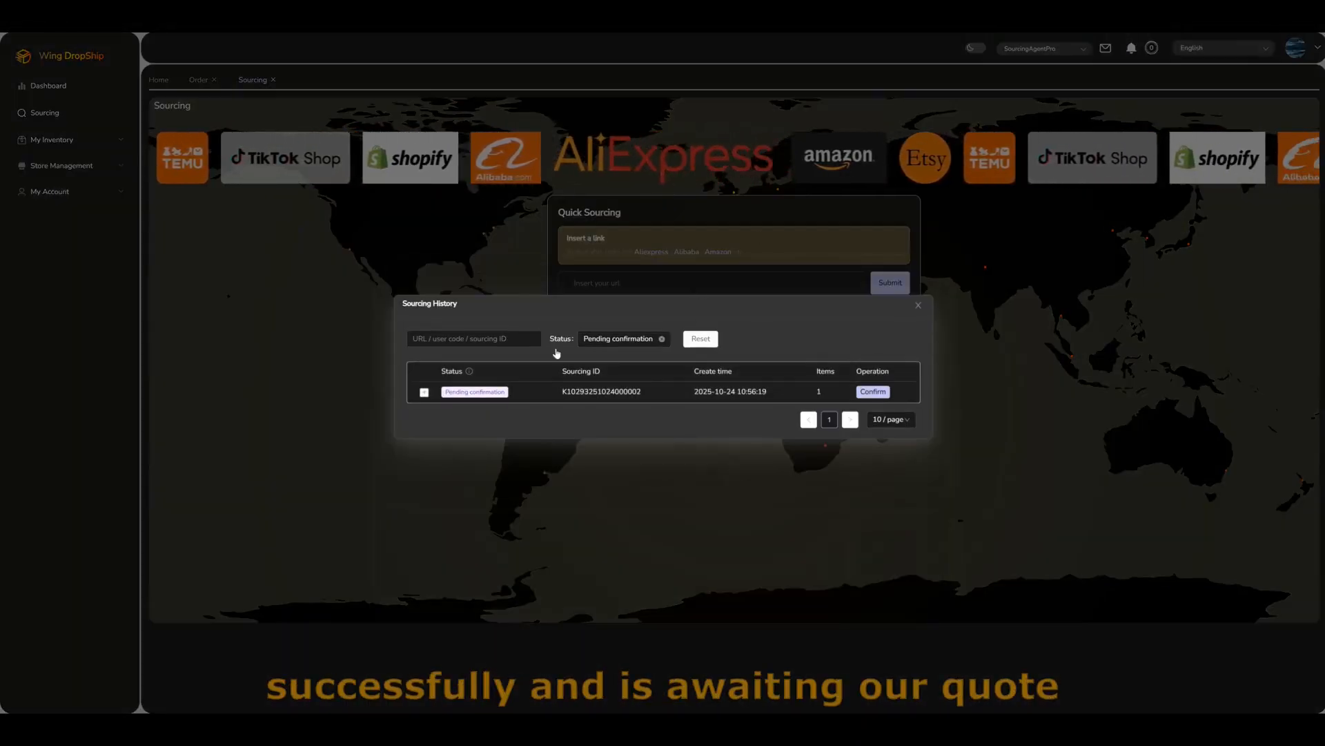
{"action": "left_click", "coordinate": [424, 392]}
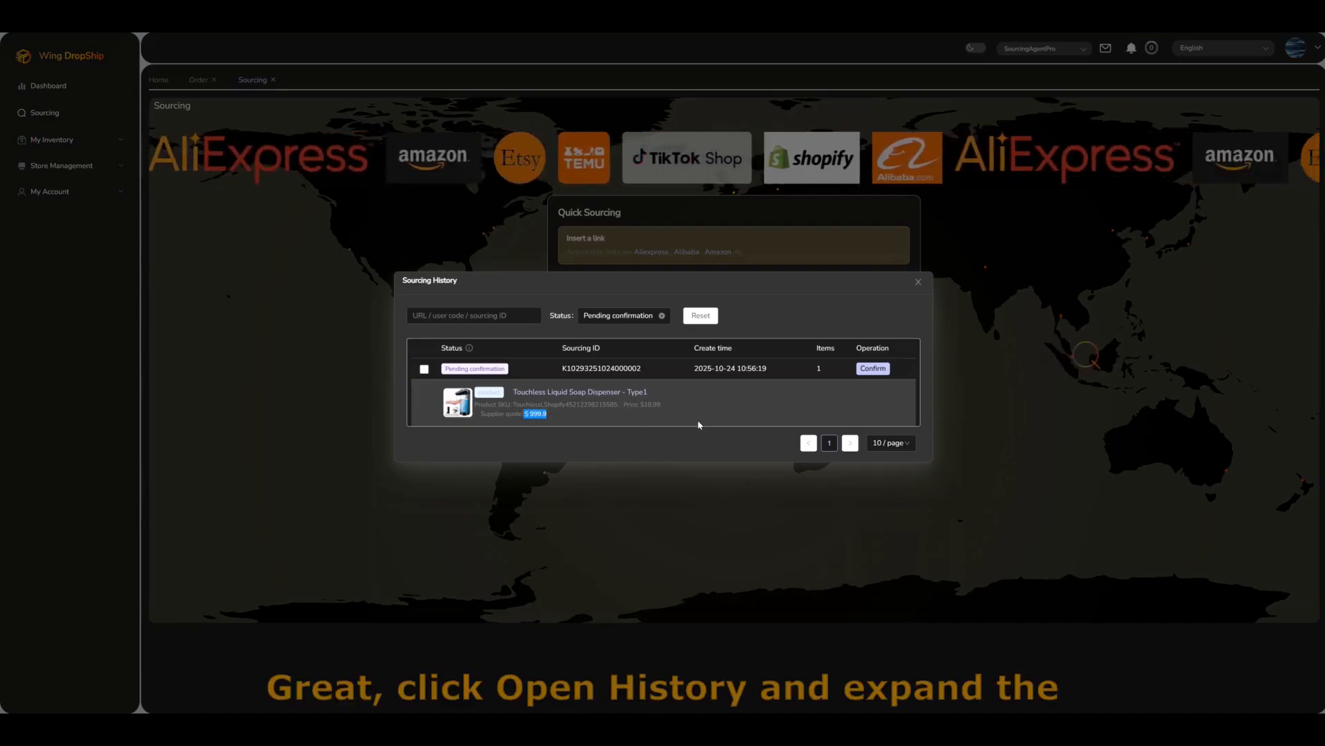
{"action": "left_click", "coordinate": [869, 371]}
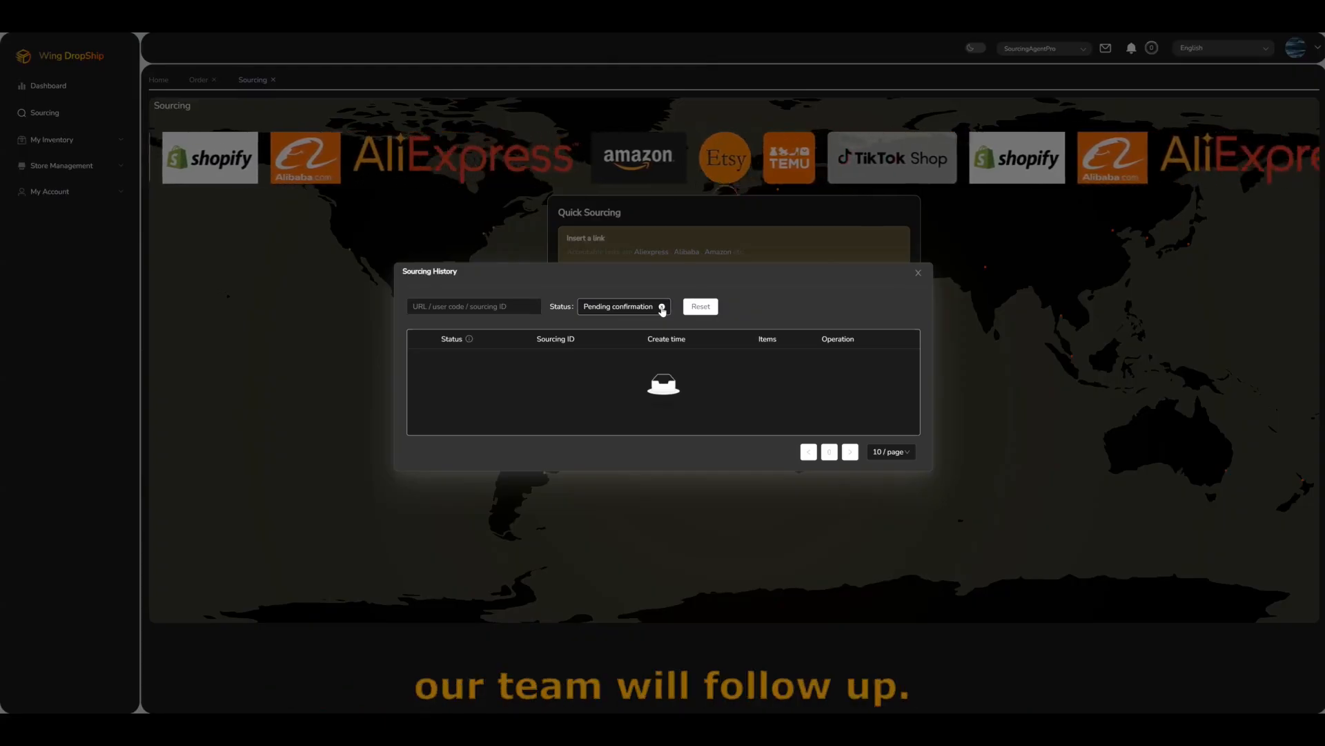
Step: Filter to Completed requests and review the soap dispenser's product details
{"action": "left_click", "coordinate": [632, 311]}
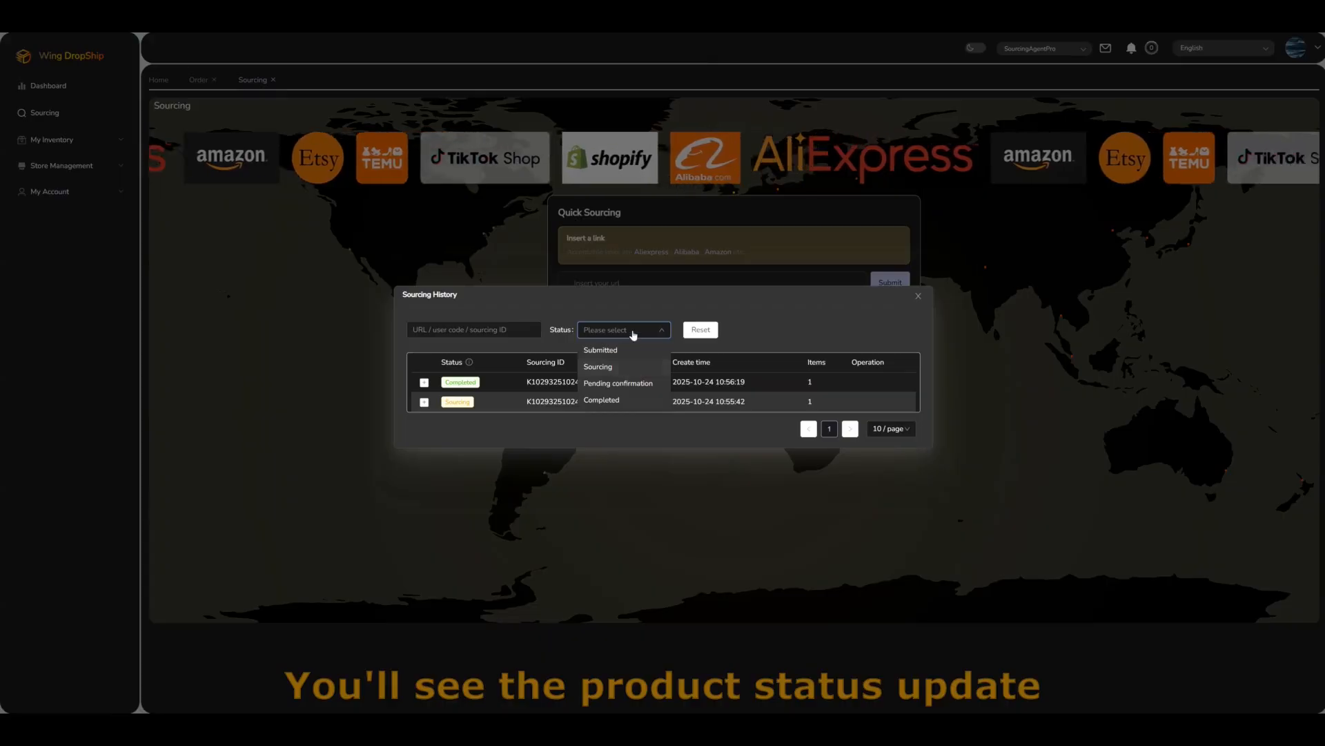
{"action": "left_click", "coordinate": [606, 400]}
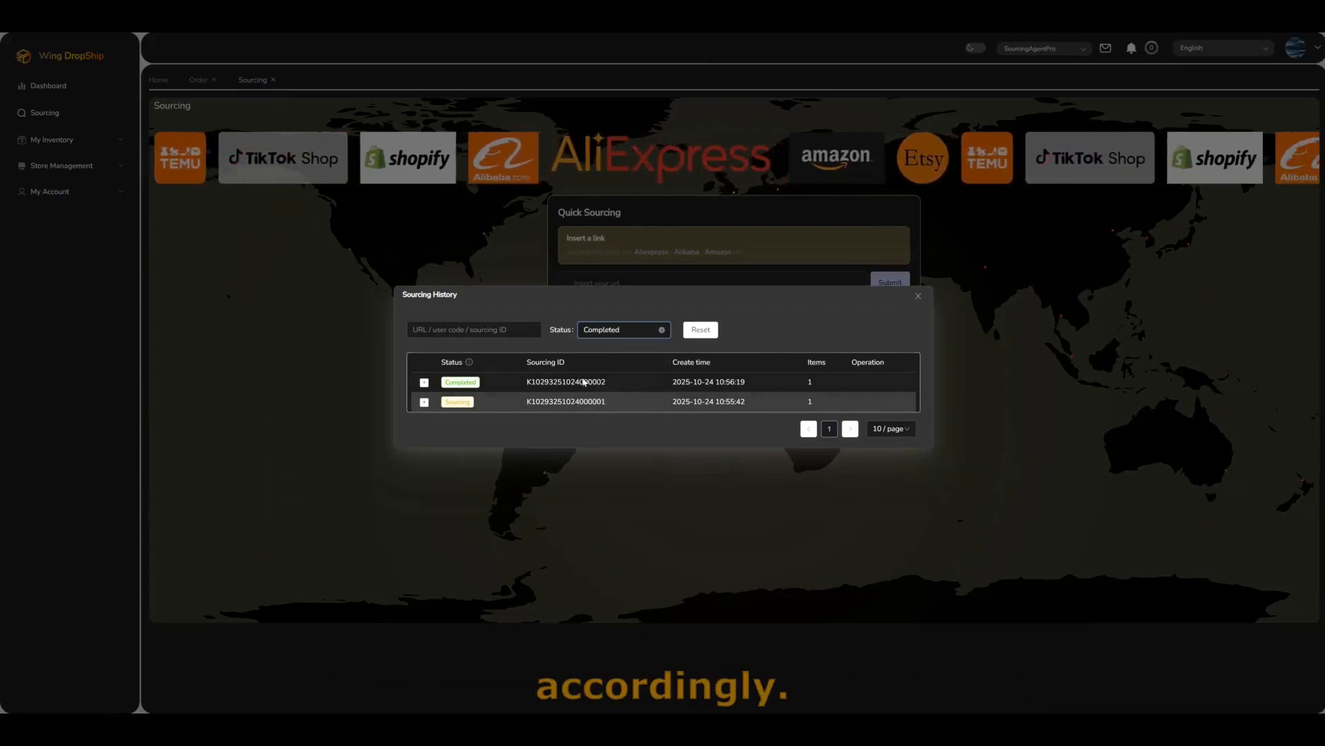
{"action": "left_click", "coordinate": [424, 382]}
{"action": "left_click", "coordinate": [556, 399]}
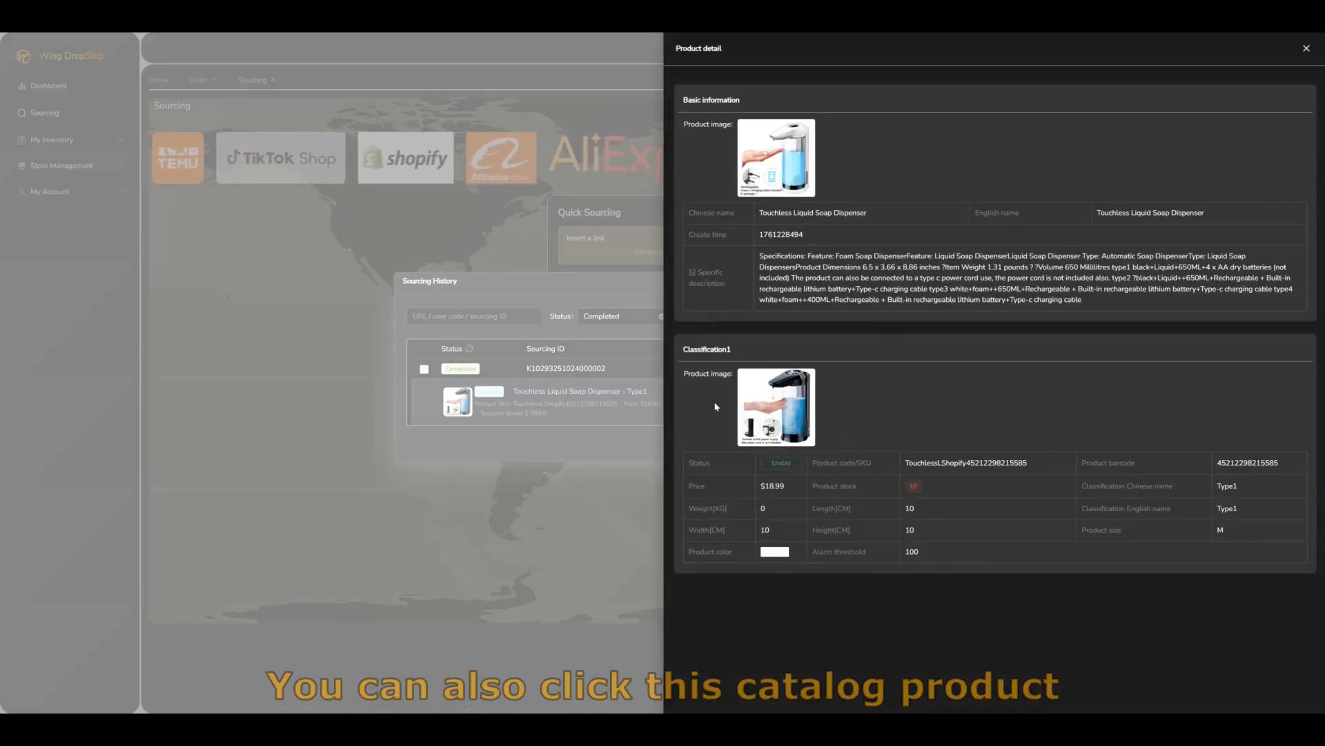
{"action": "left_click", "coordinate": [657, 399]}
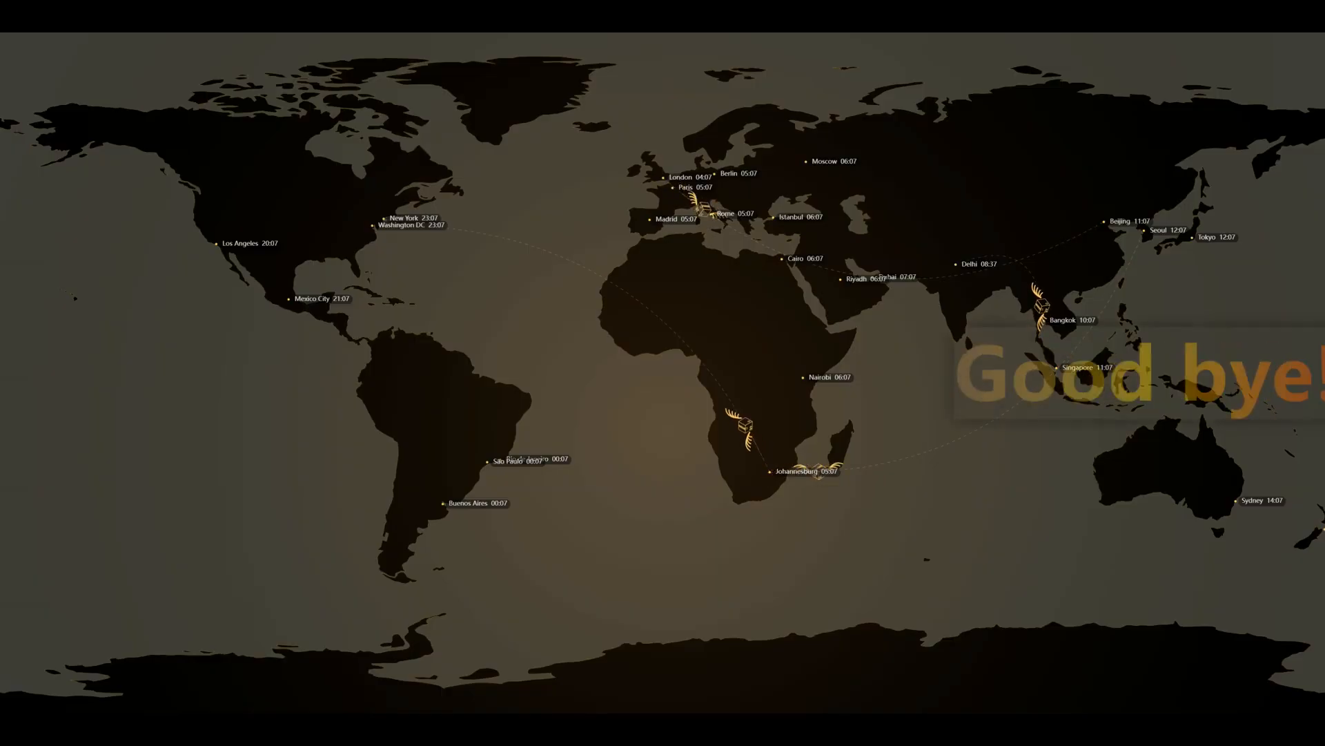